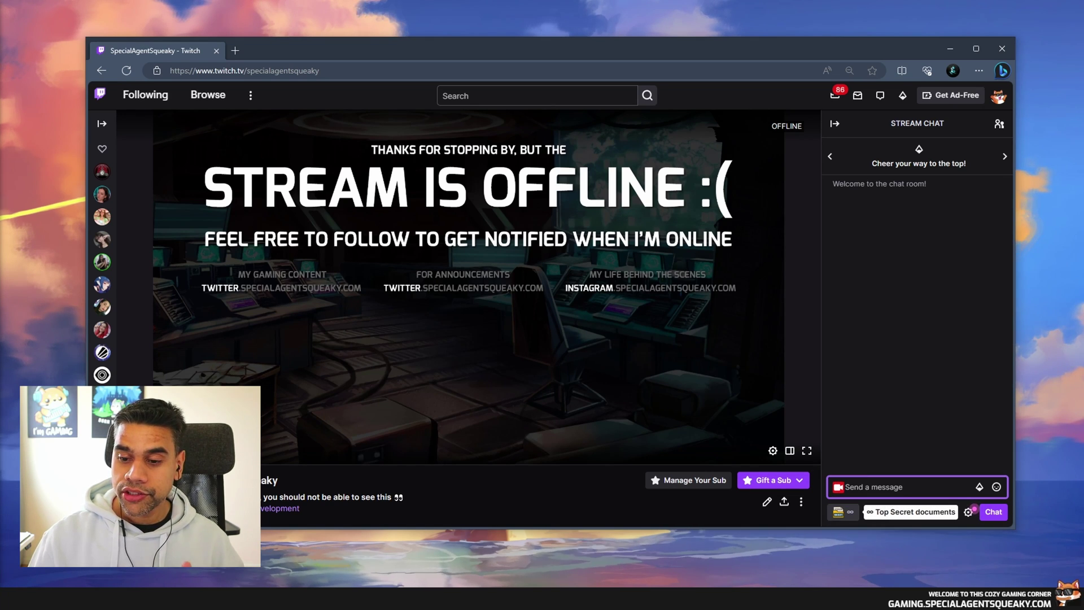
Step: Redeem the ChatGPT channel-point reward asking "Who is Akali?" in Twitch chat
click(838, 512)
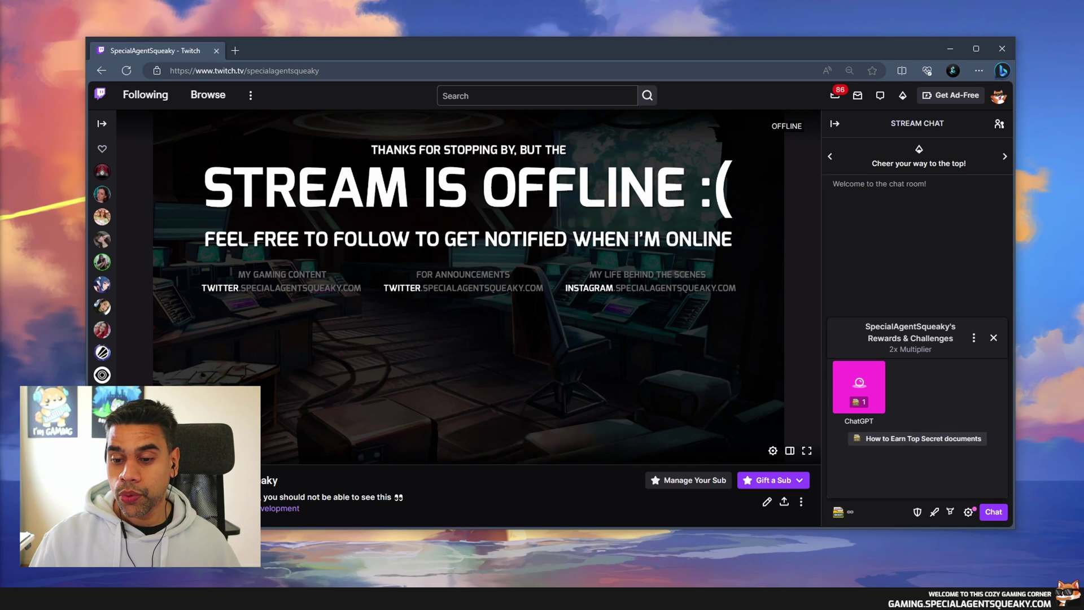
click(859, 387)
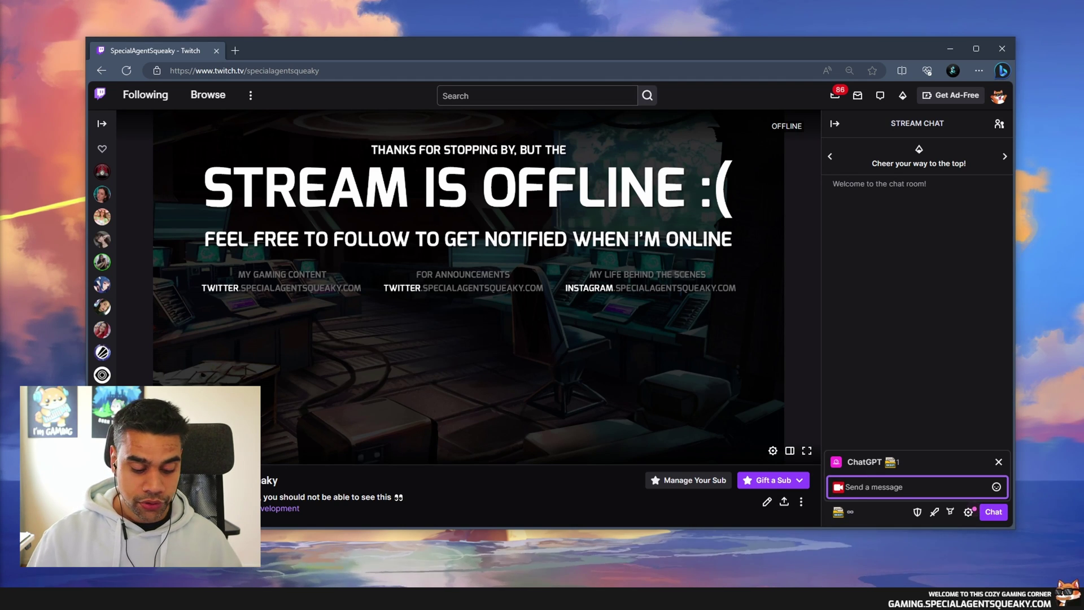
text(Who is Akal)
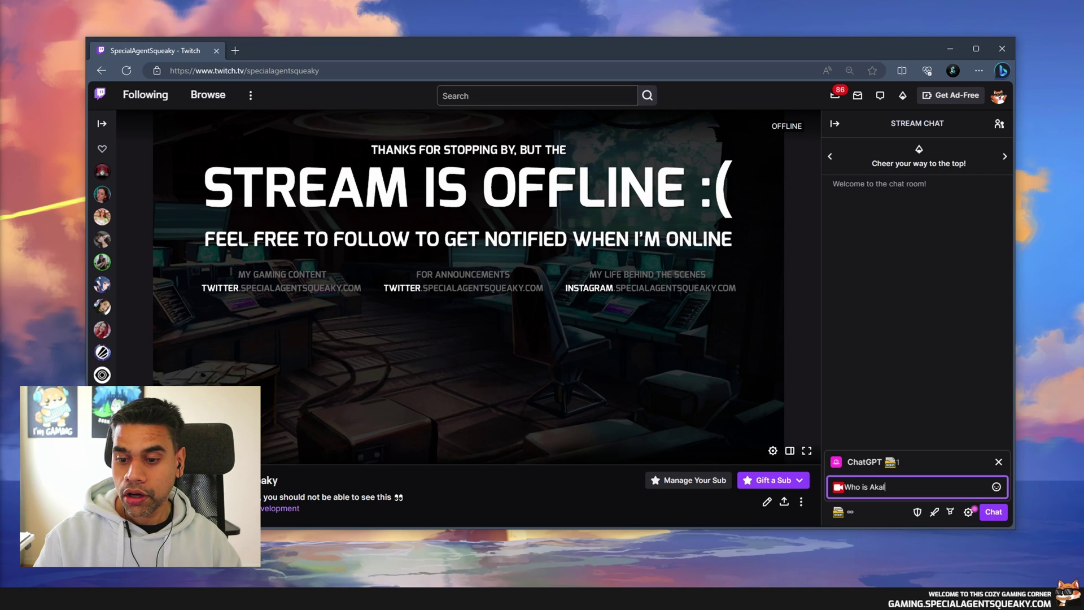
text(i?)
key(Return)
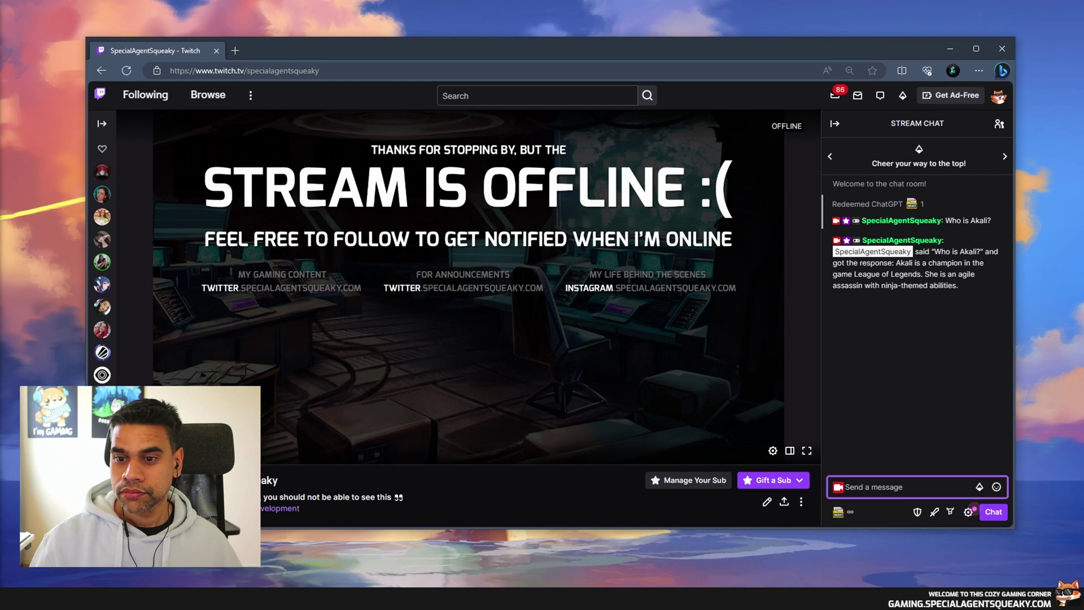
Step: Redeem ChatGPT again asking "When was the Gameboy released?"
click(838, 512)
click(859, 389)
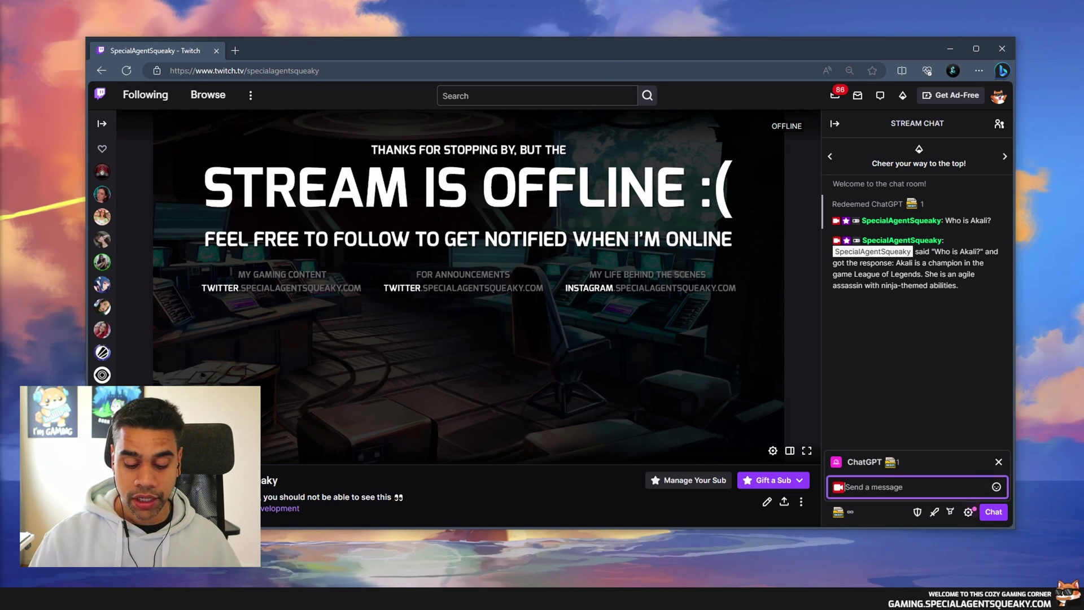
text(When was t)
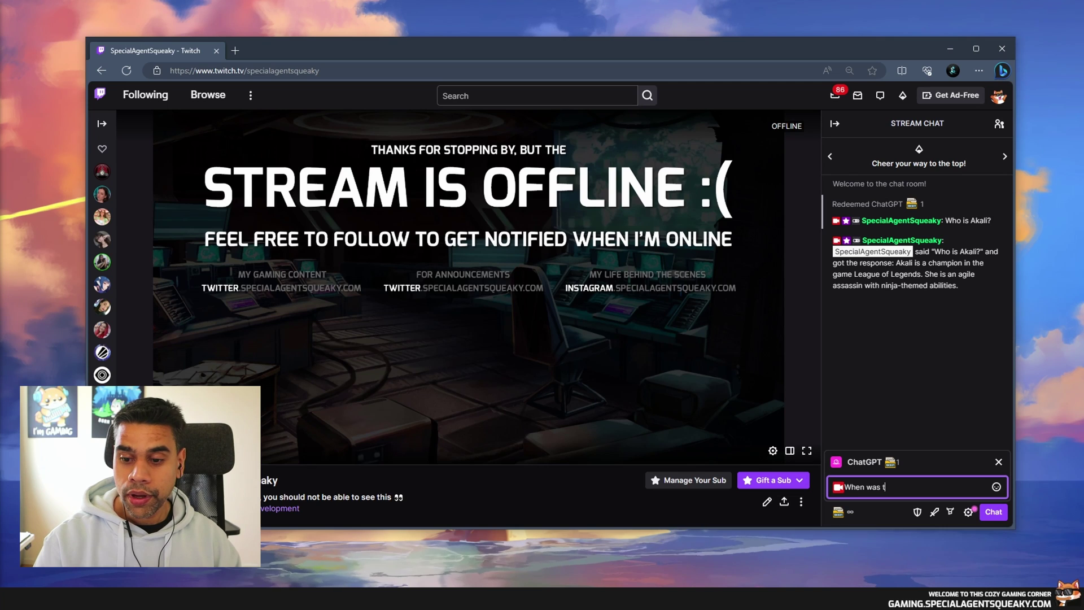
text(he Gameboy released?)
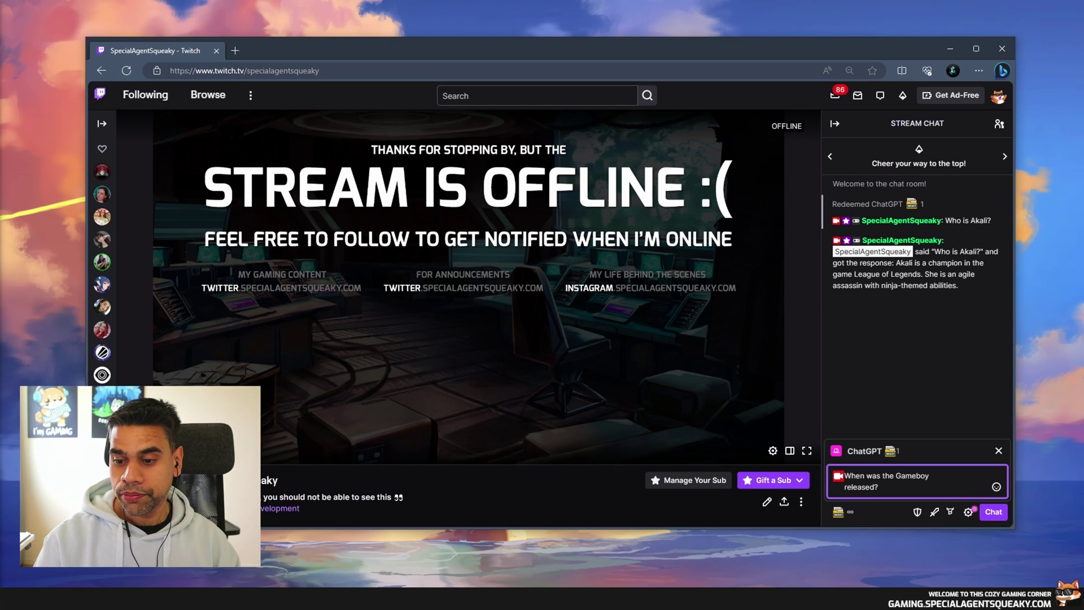
key(Return)
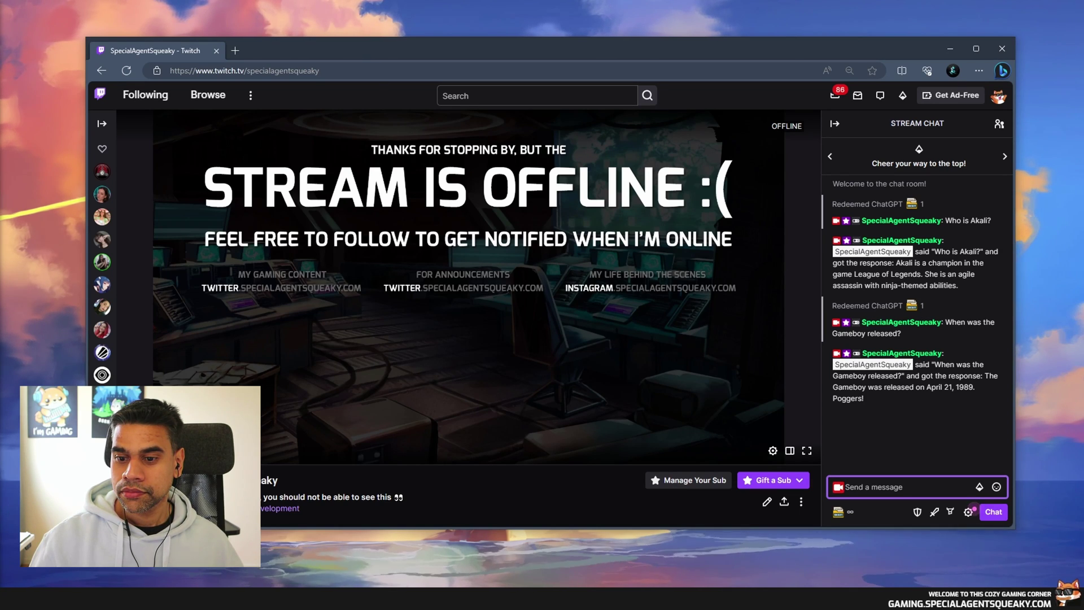
Step: Redeem ChatGPT once more requesting a joke including the word "pineapple"
click(838, 512)
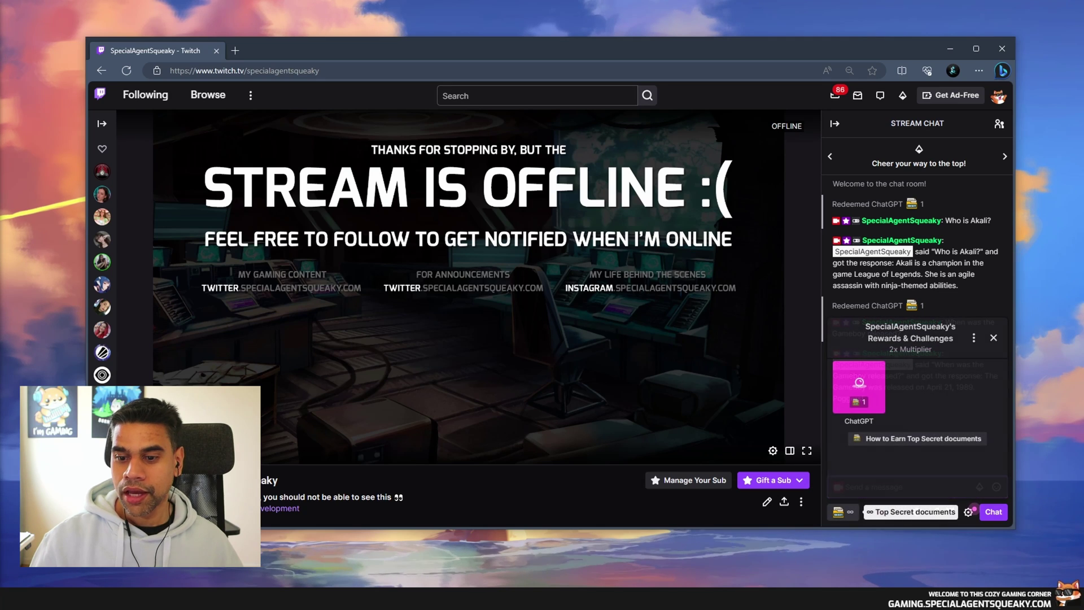
click(850, 384)
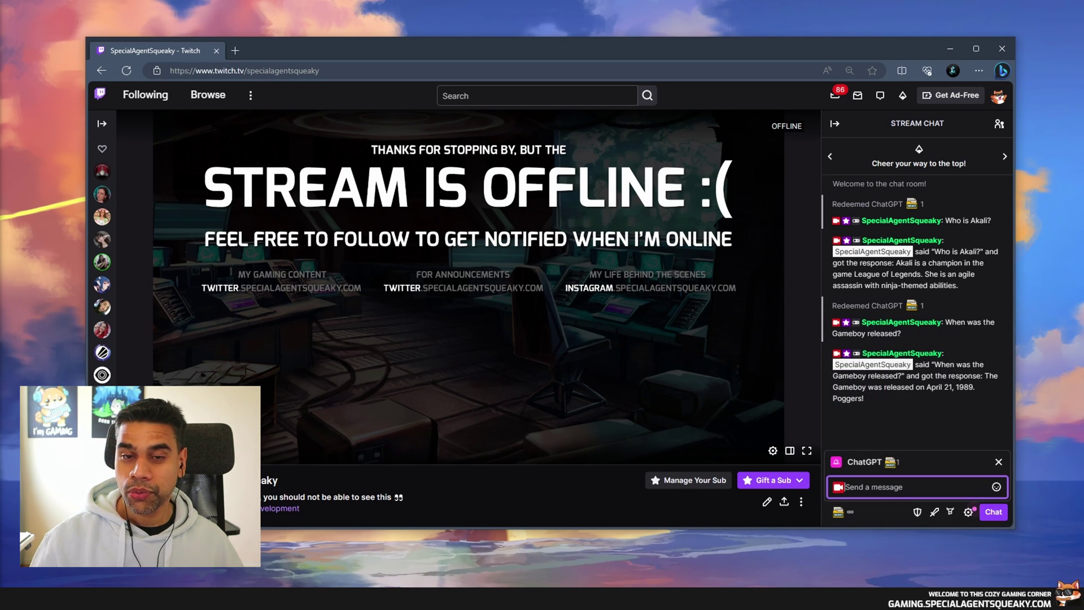
text(Tell )
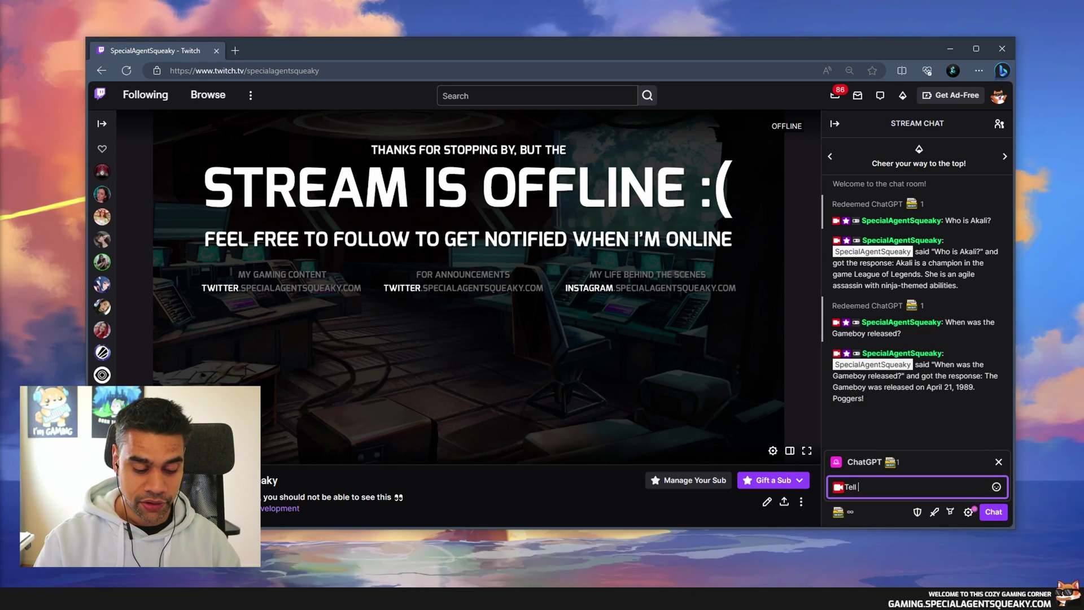
text(us a joke i)
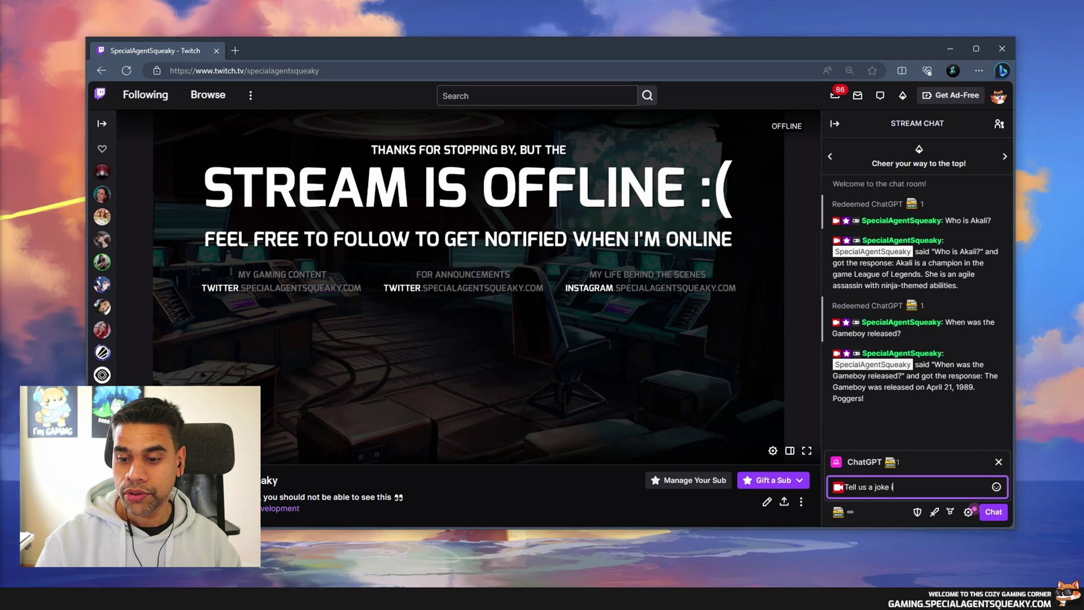
text(ncluding the )
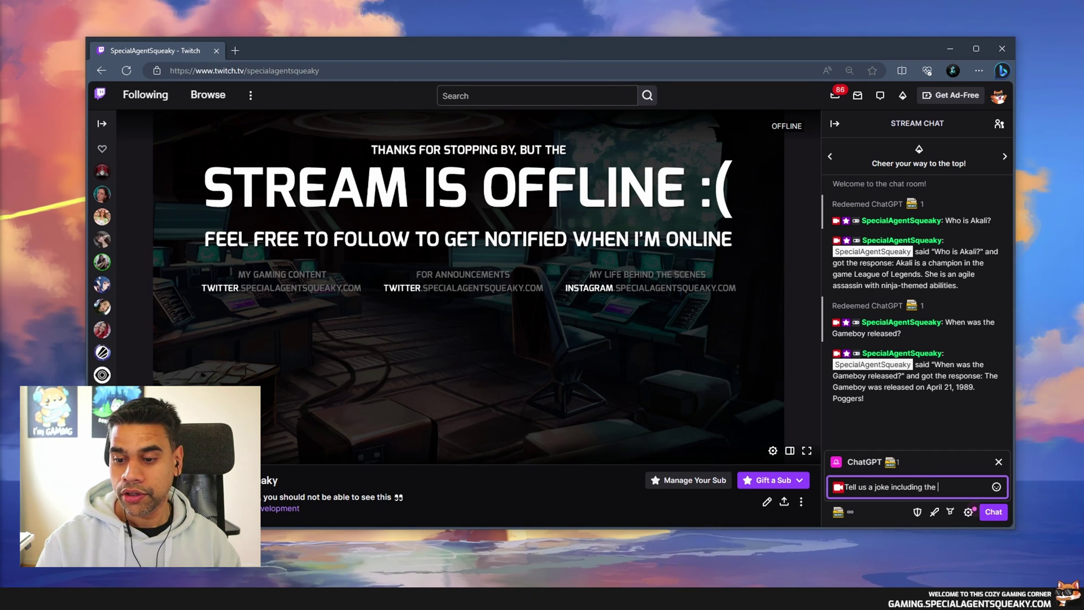
text(word "pin)
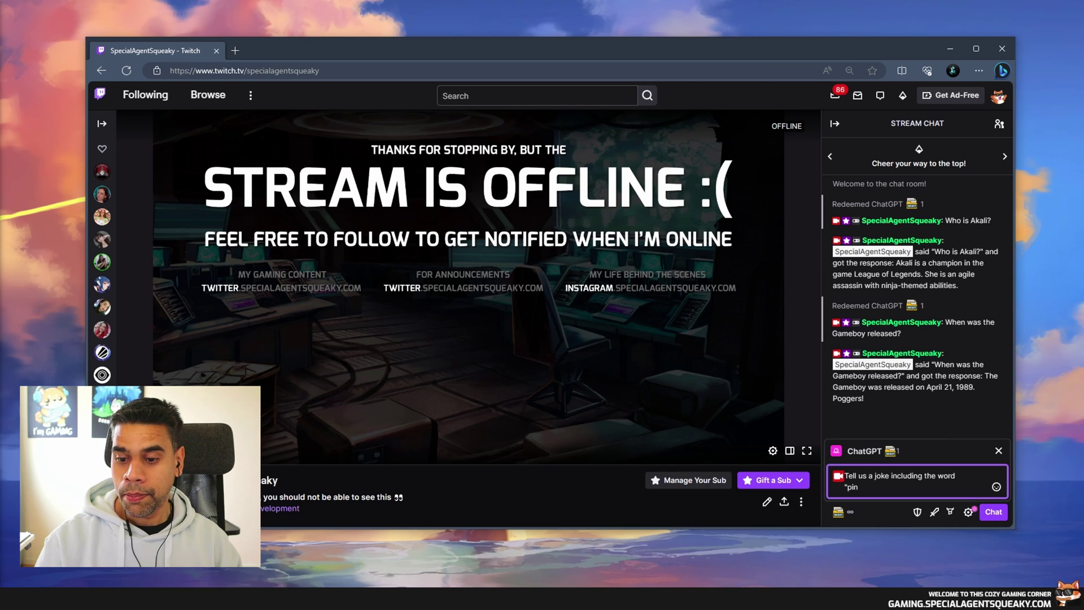
text(eapp)
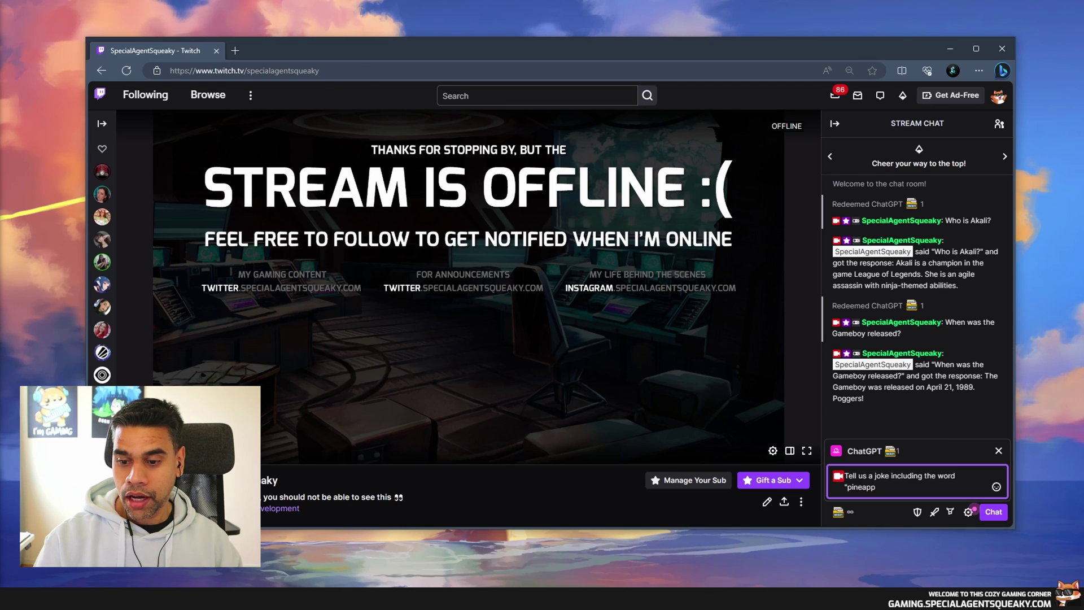
text(le")
key(Return)
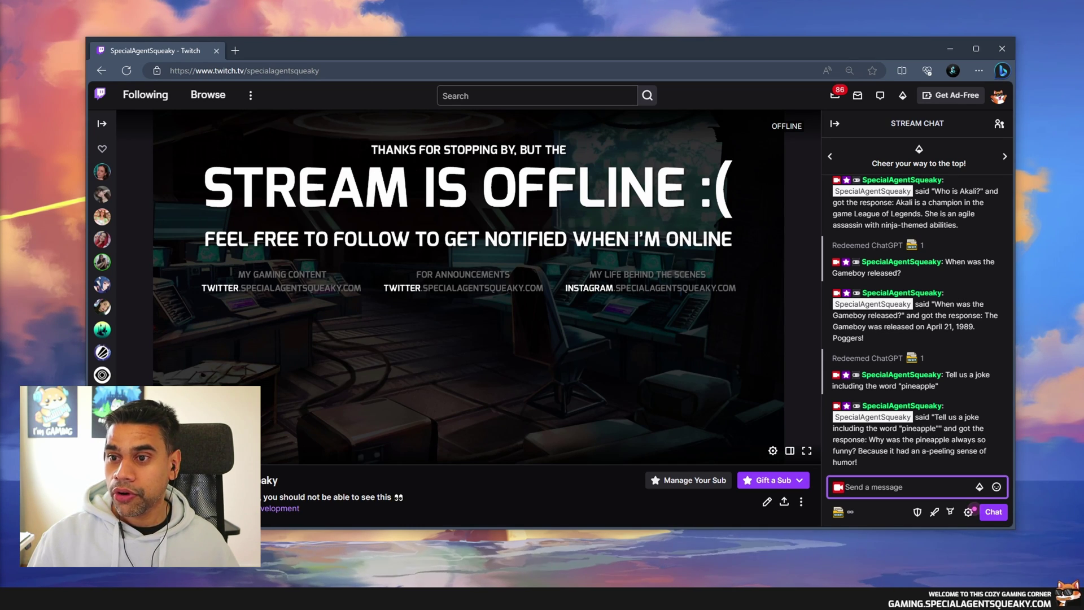
Step: Go from Creator Dashboard's Channel Points to Manage Rewards & Challenges, dismissing the Smart Costs popup
click(998, 96)
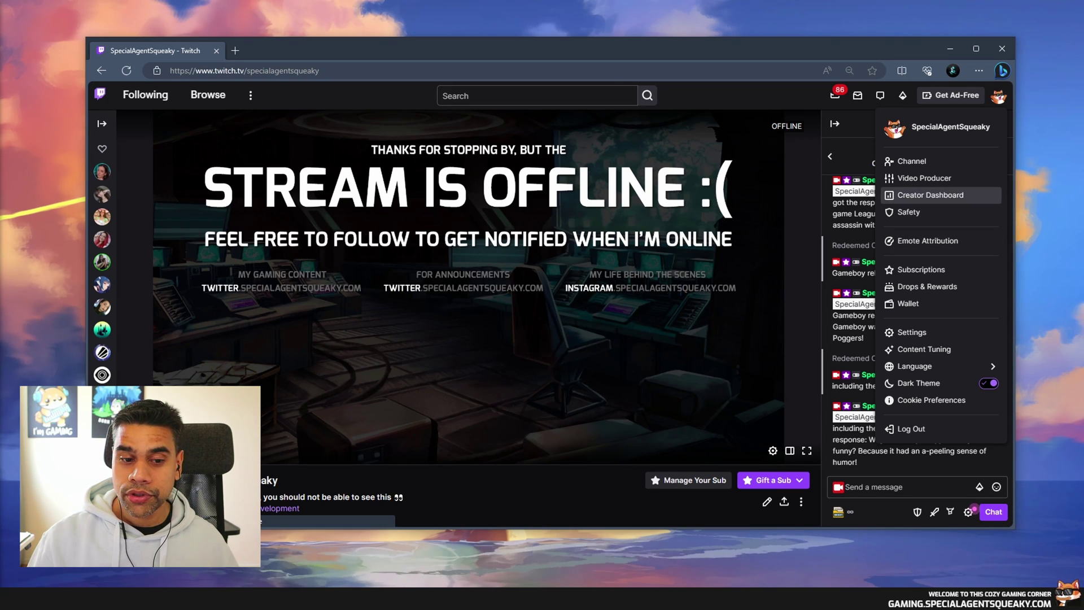
click(931, 195)
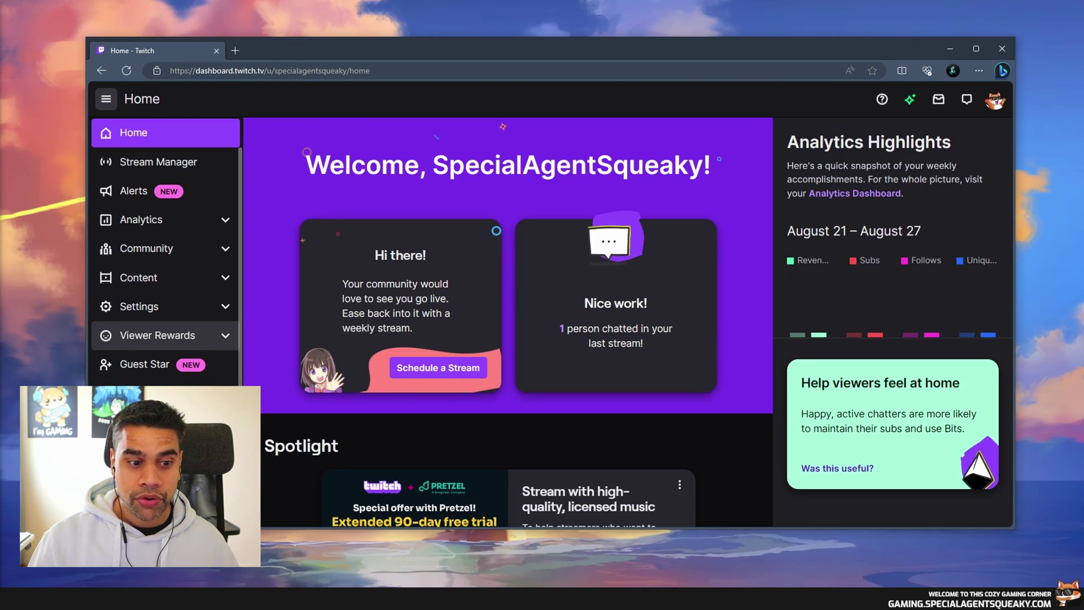
click(158, 335)
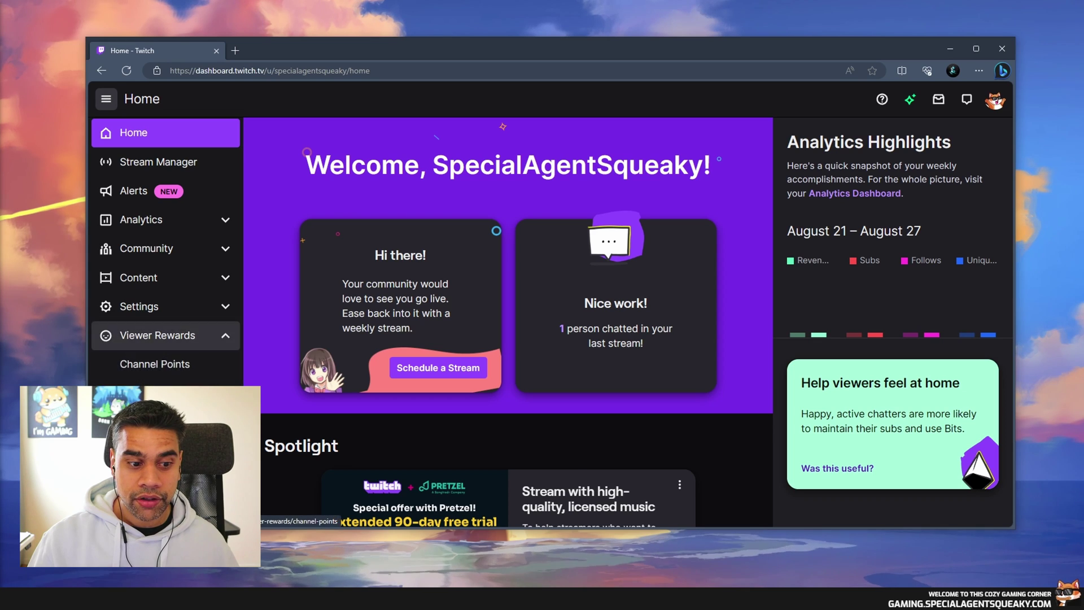
click(155, 363)
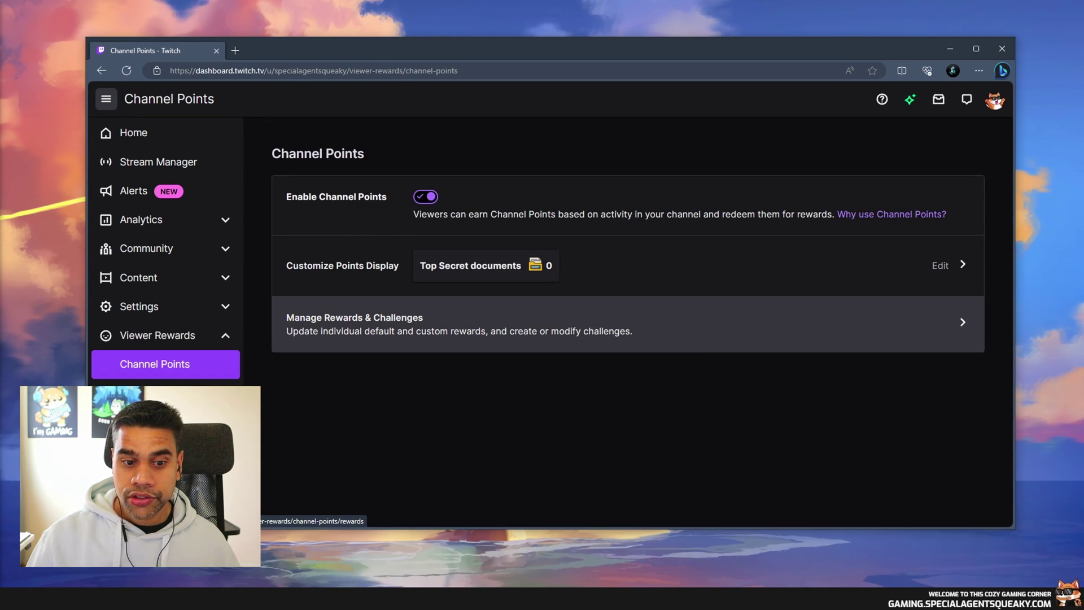
click(622, 324)
scroll(643, 316, down, 5)
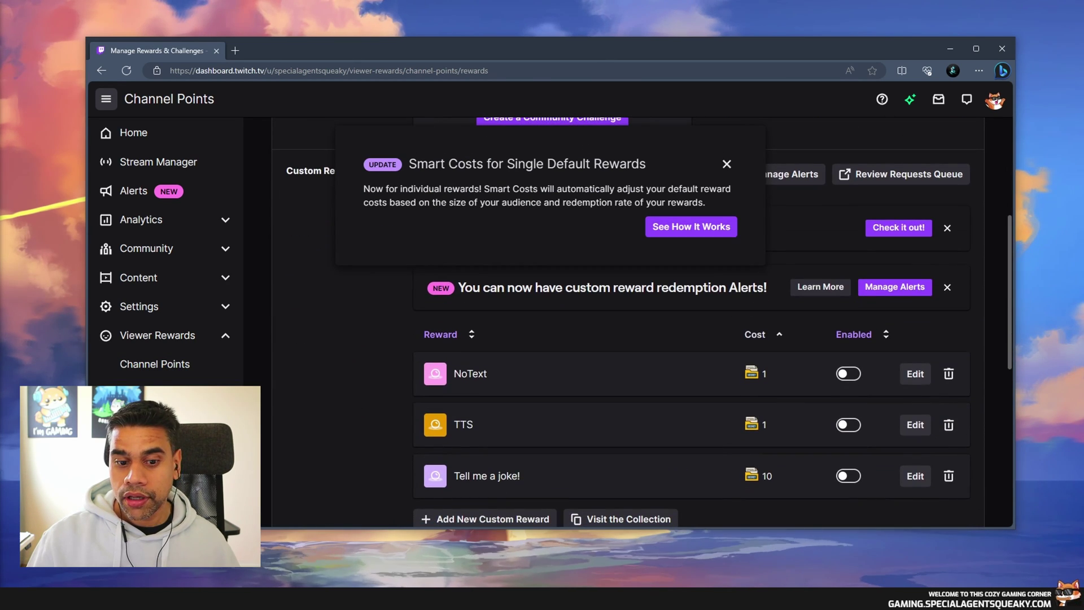
click(727, 164)
scroll(643, 316, down, 1)
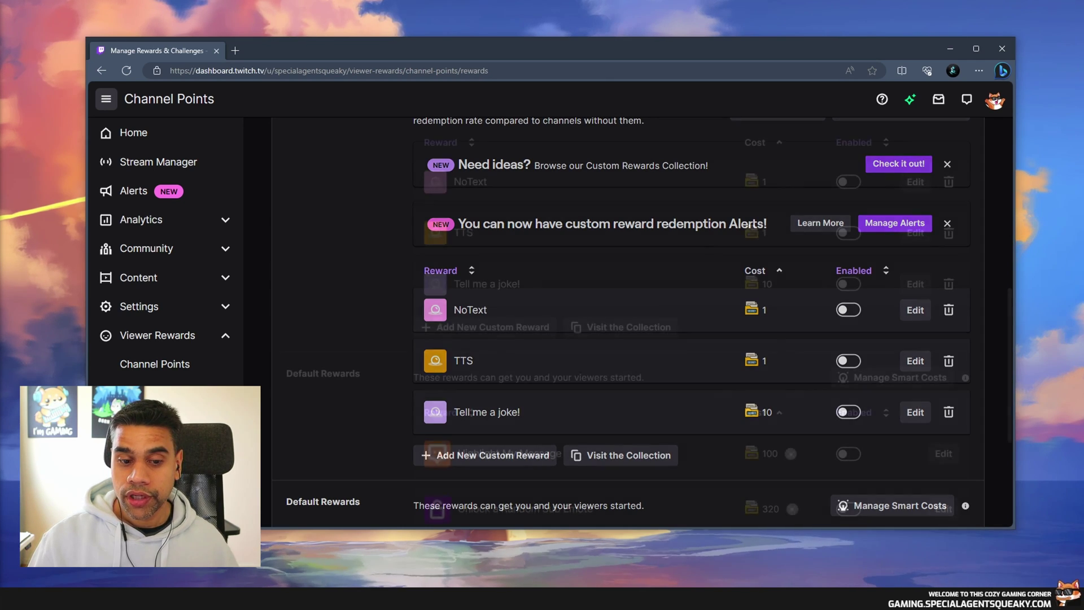
scroll(643, 316, down, 1)
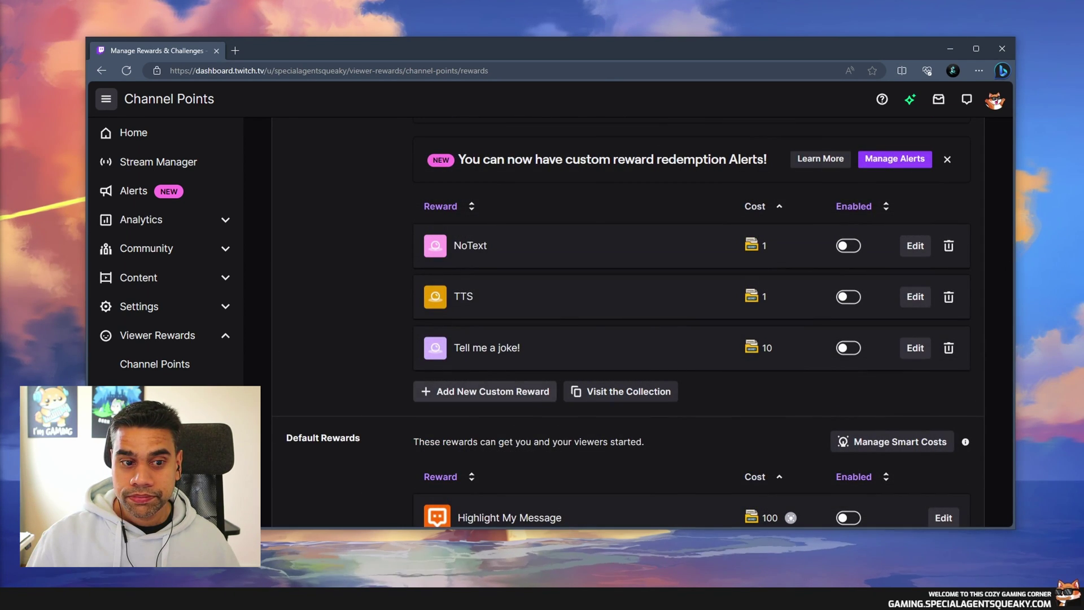
Step: Start a new custom reward named "Ask ChatGPT" that requires viewer text and costs 1 point
click(485, 392)
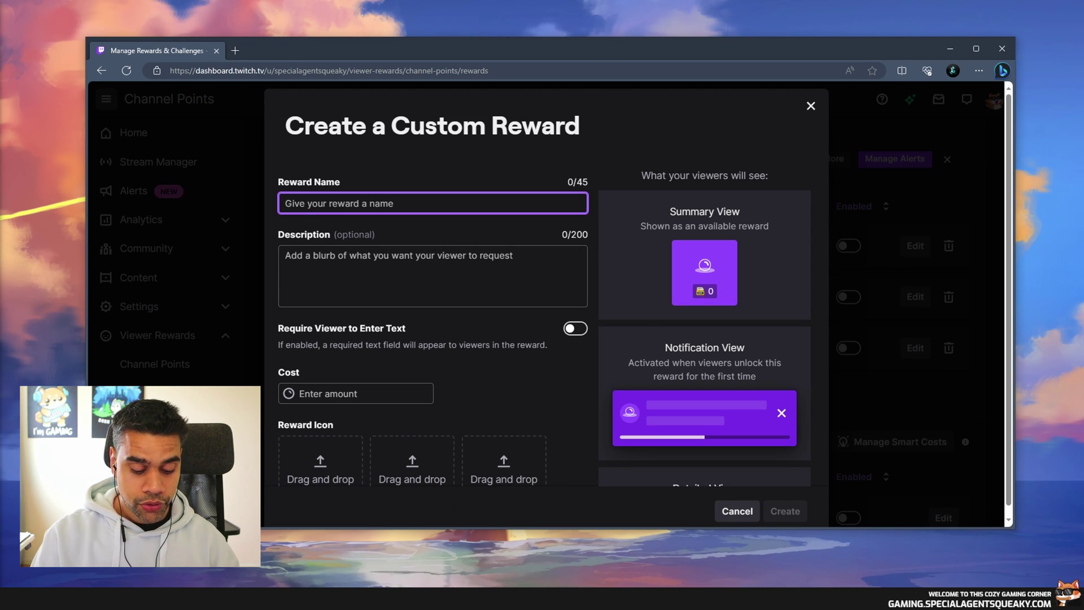
text(Ask ChatGPT)
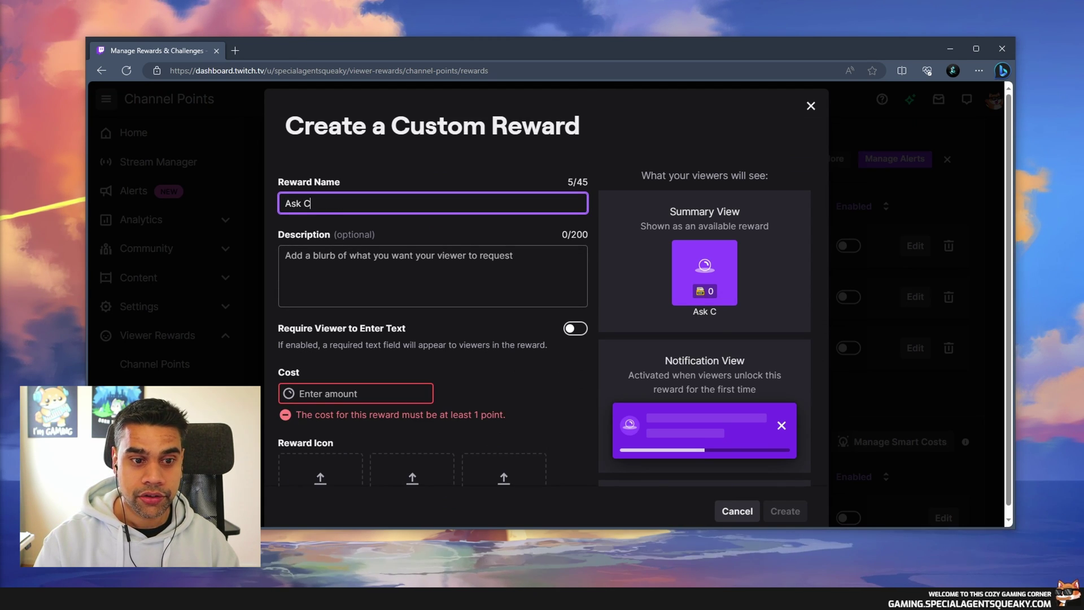
click(286, 255)
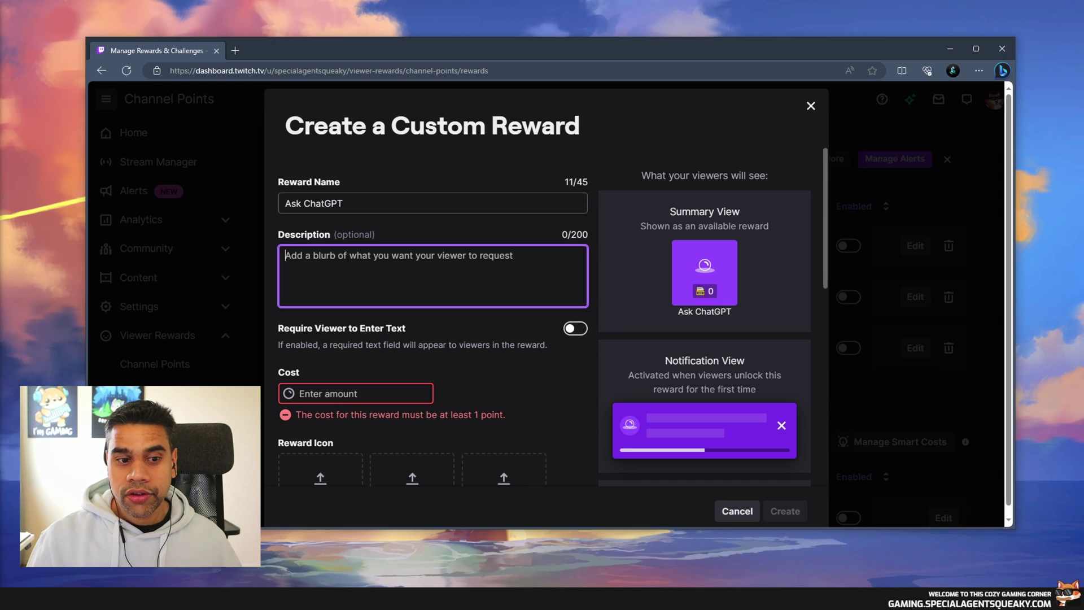
scroll(432, 316, down, 1)
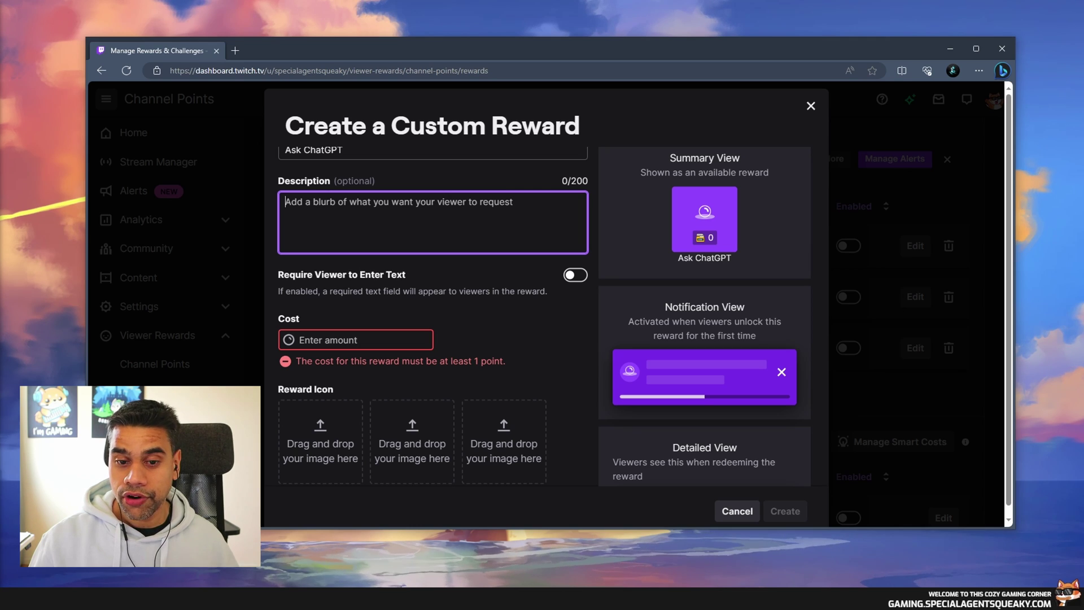
key(Tab)
key(space)
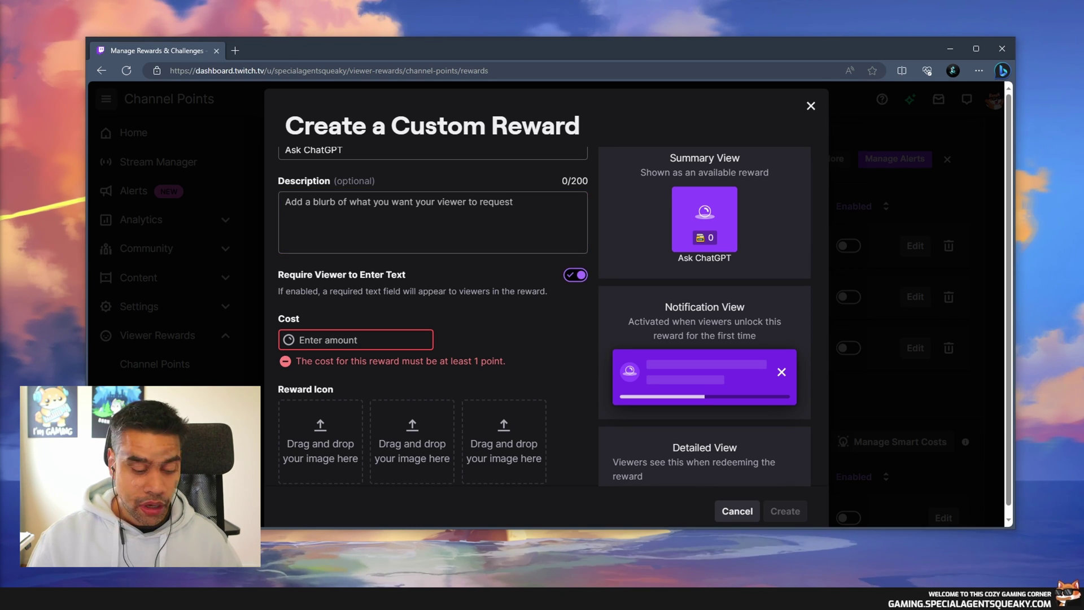
key(Tab)
text(1)
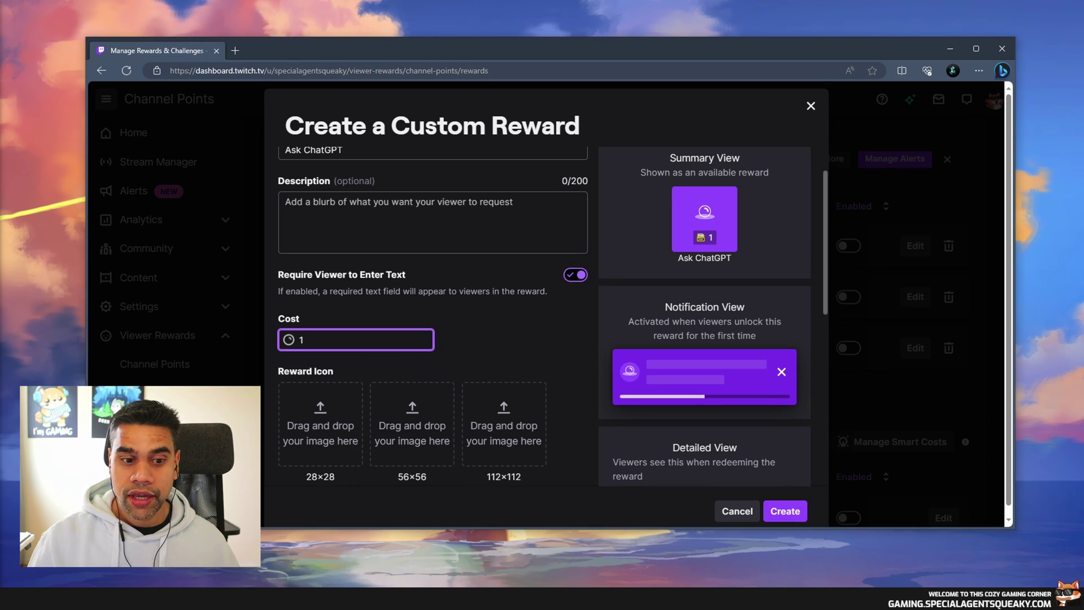
Step: Enable Skip Reward Requests Queue and create the Ask ChatGPT reward
scroll(552, 316, down, 3)
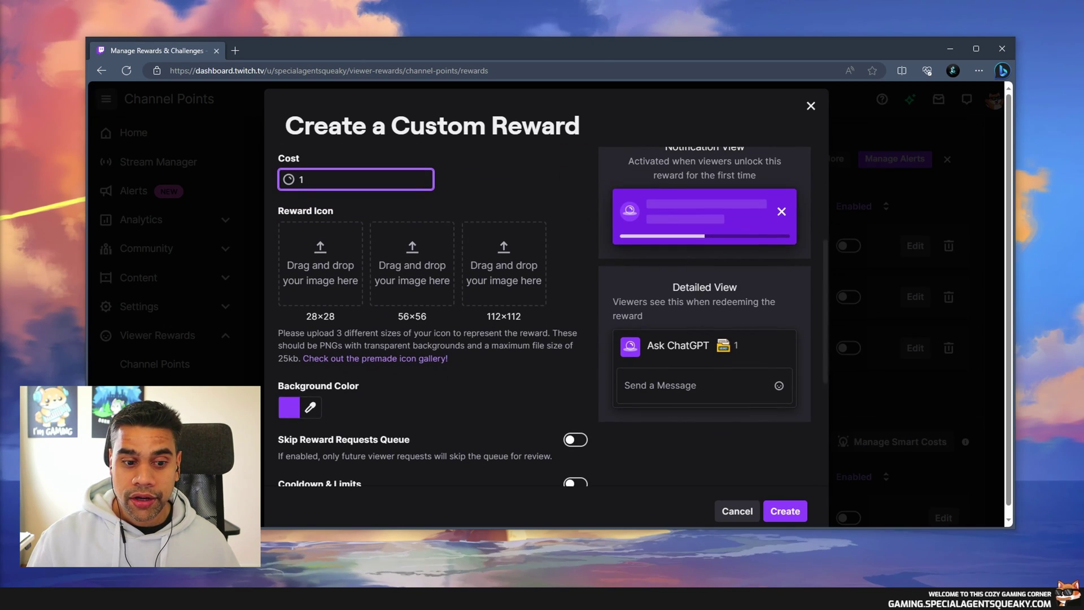
scroll(552, 316, down, 3)
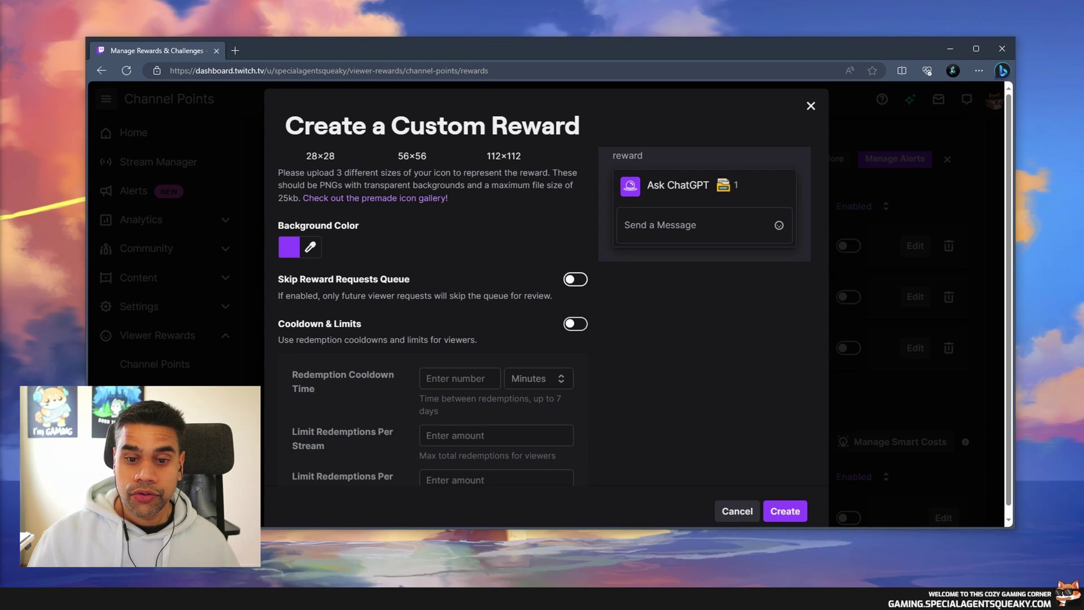
click(576, 279)
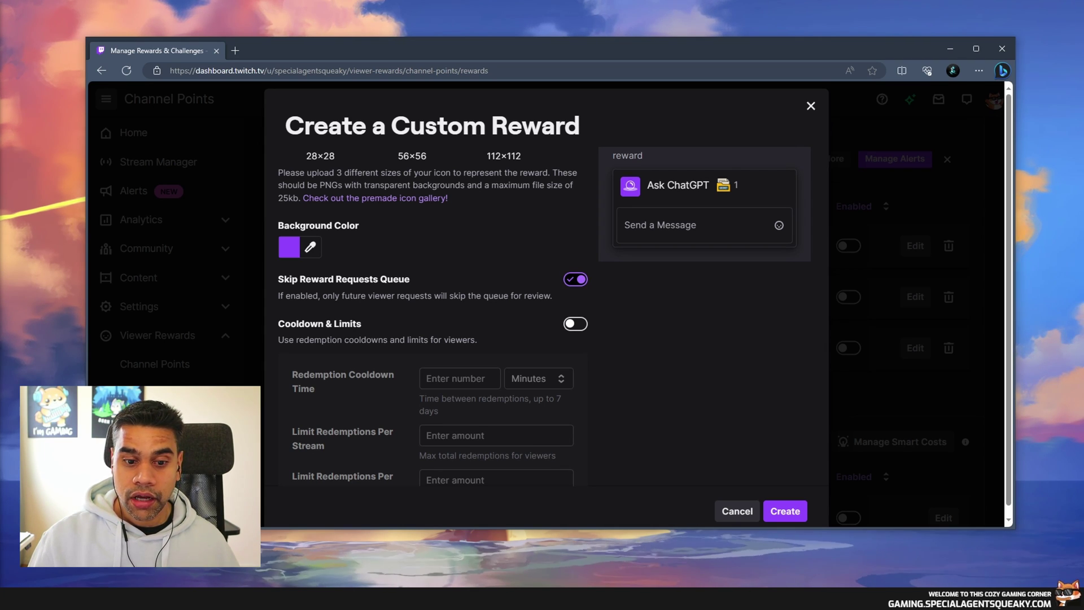
scroll(553, 315, down, 1)
click(785, 511)
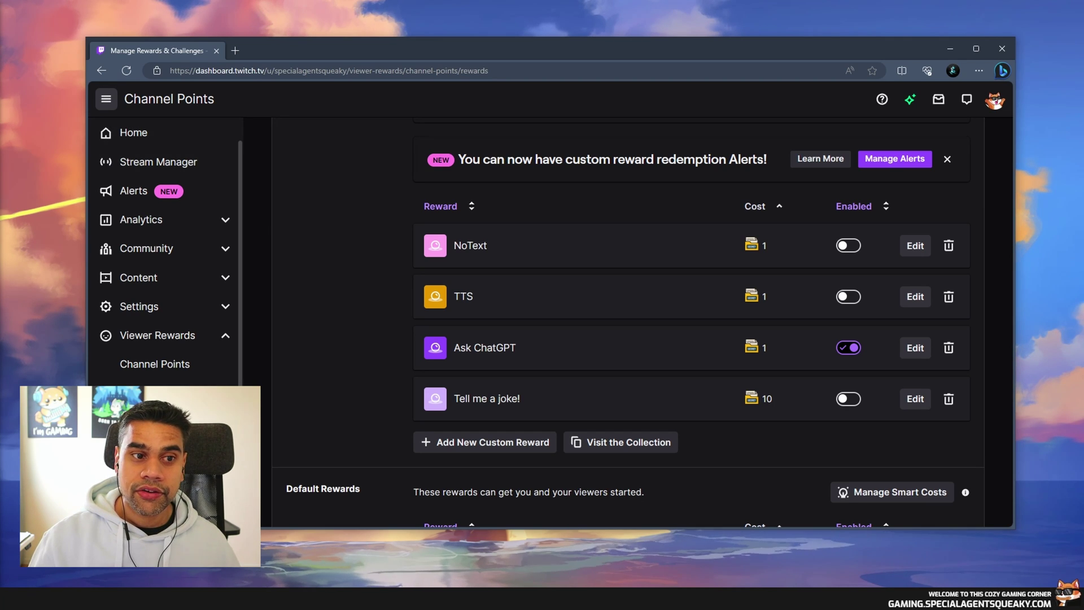
Step: Load free-tts-for-streamers.com in a new browser tab
click(235, 50)
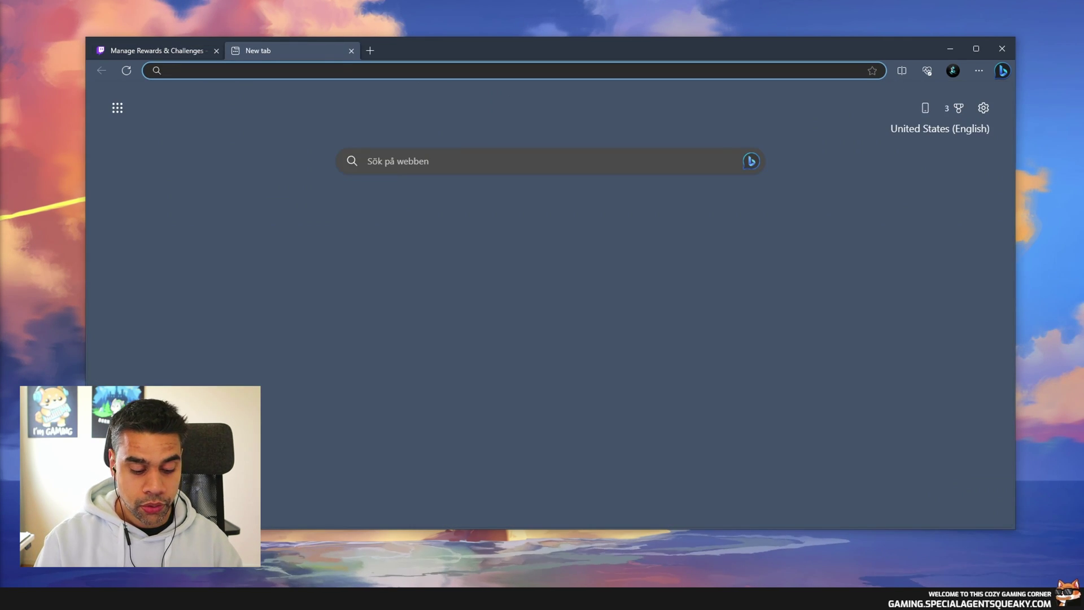
text(free-)
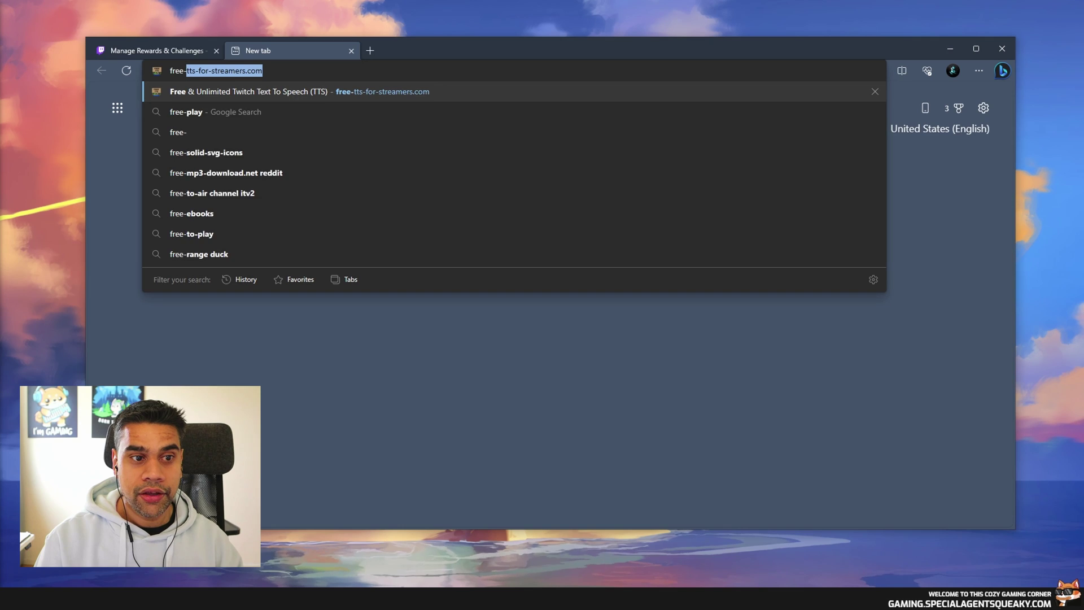
text(tts-for-streamers.c)
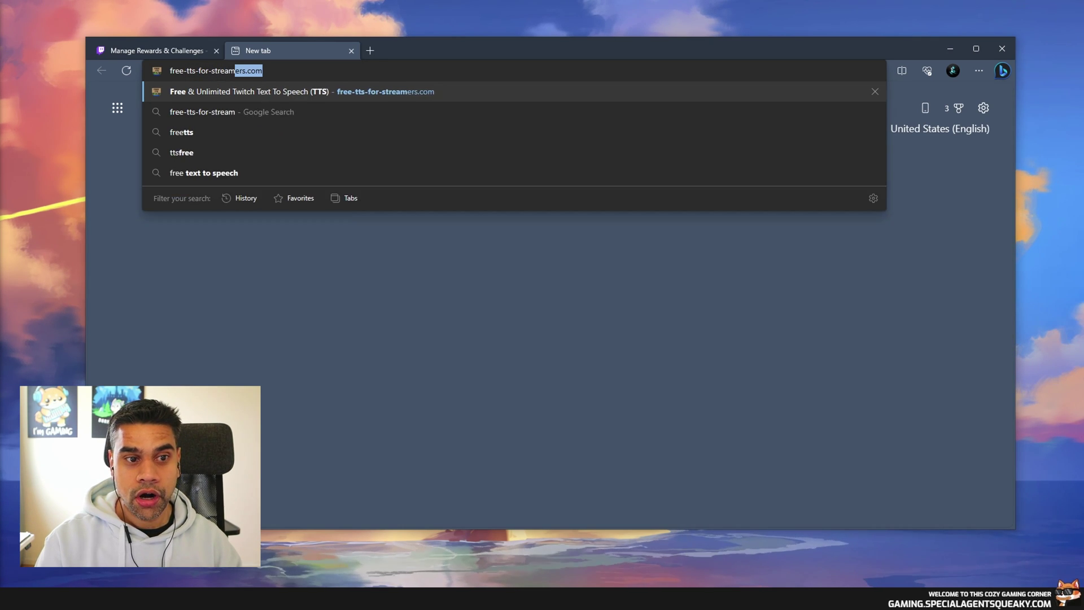
text(om)
key(Return)
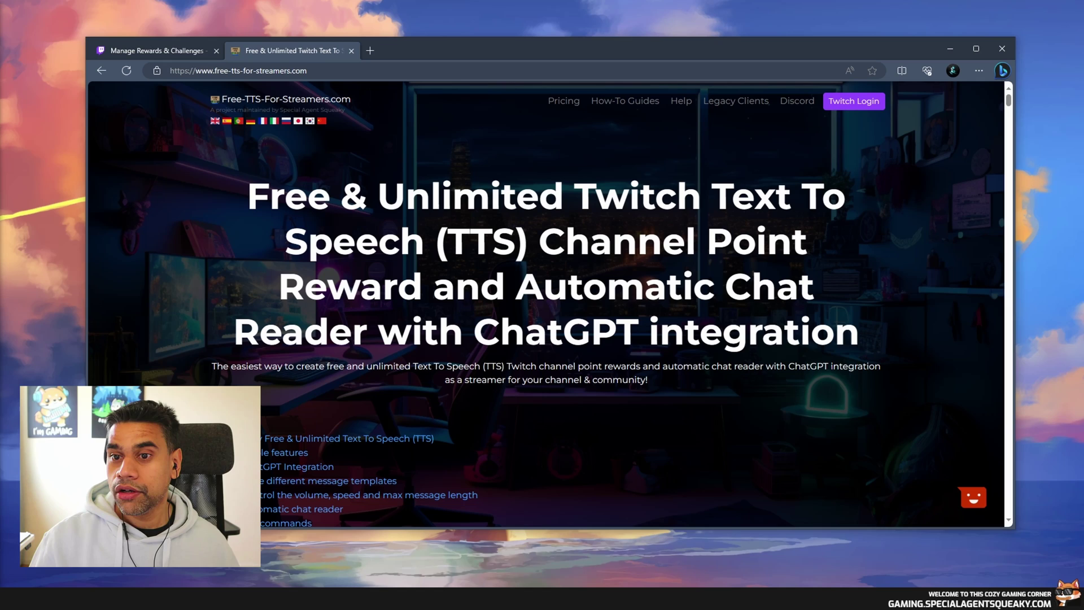
Step: Log in to the site with the Twitch account and view the Account Overview
click(854, 101)
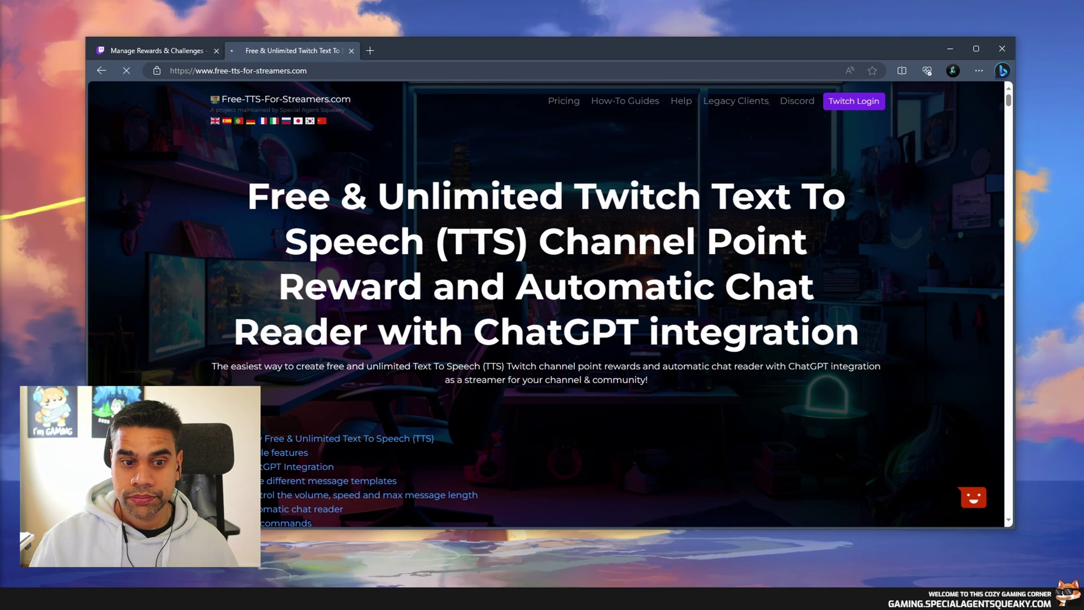
click(550, 328)
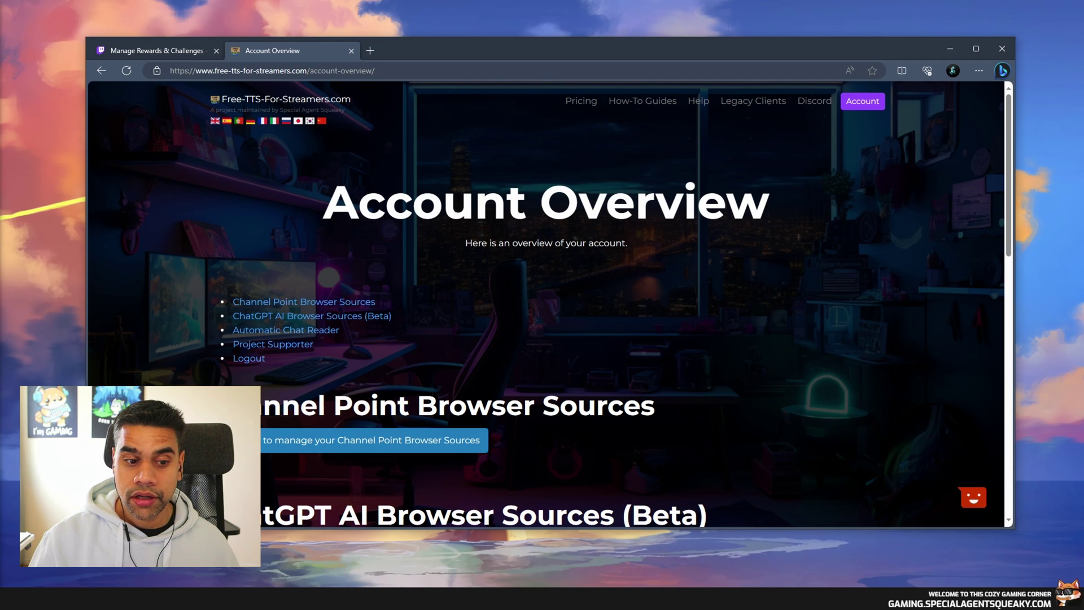
scroll(545, 305, down, 1)
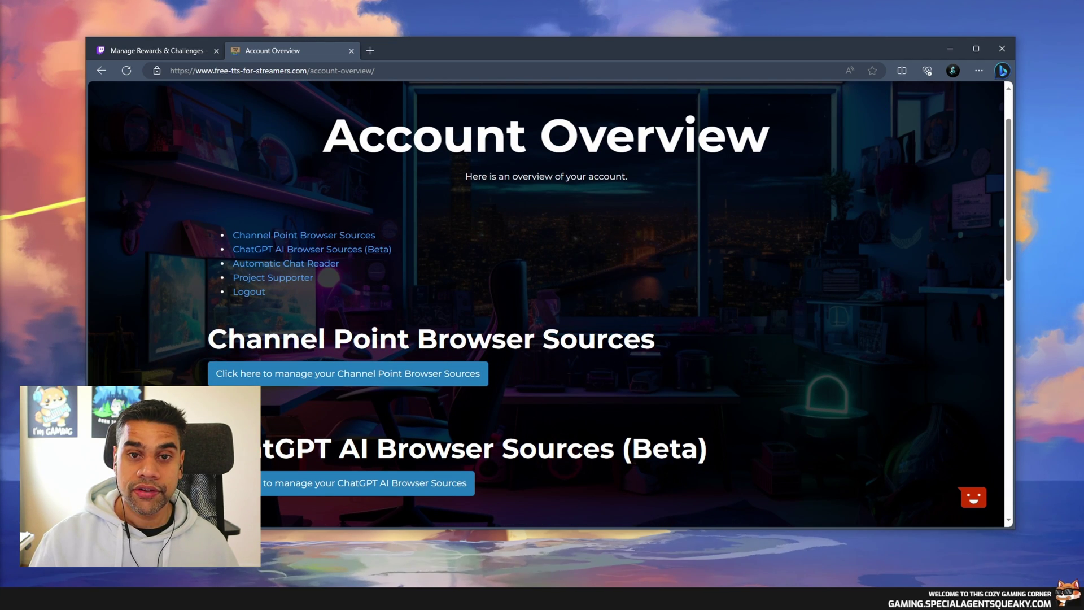
scroll(546, 305, down, 2)
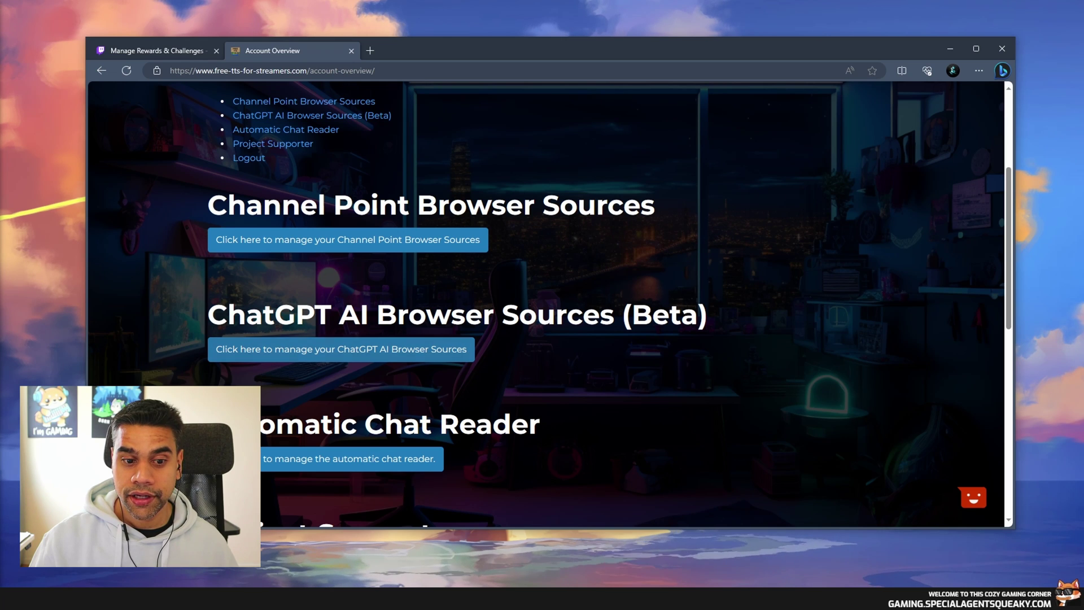
Step: Open the ChatGPT AI Browser Sources manager and expand the Create New Browser Source reward dropdown
click(341, 349)
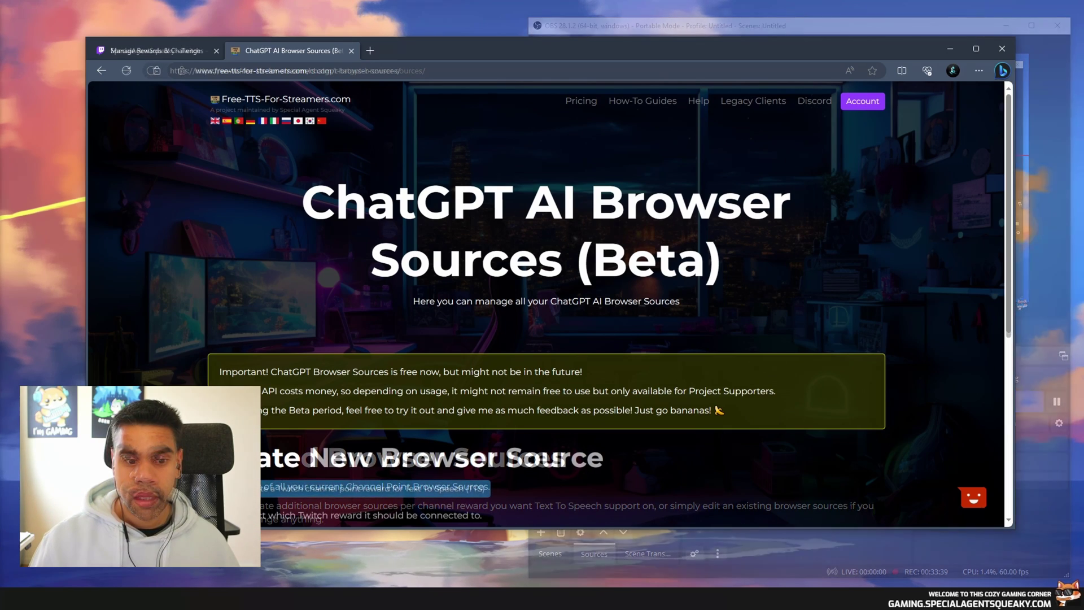
scroll(546, 283, down, 3)
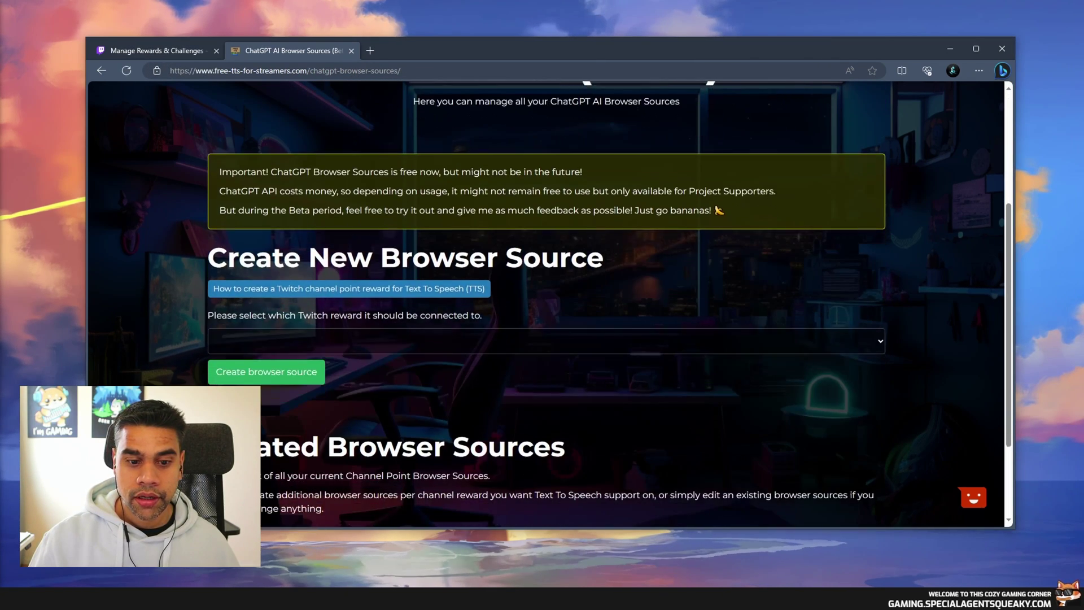
scroll(546, 300, down, 2)
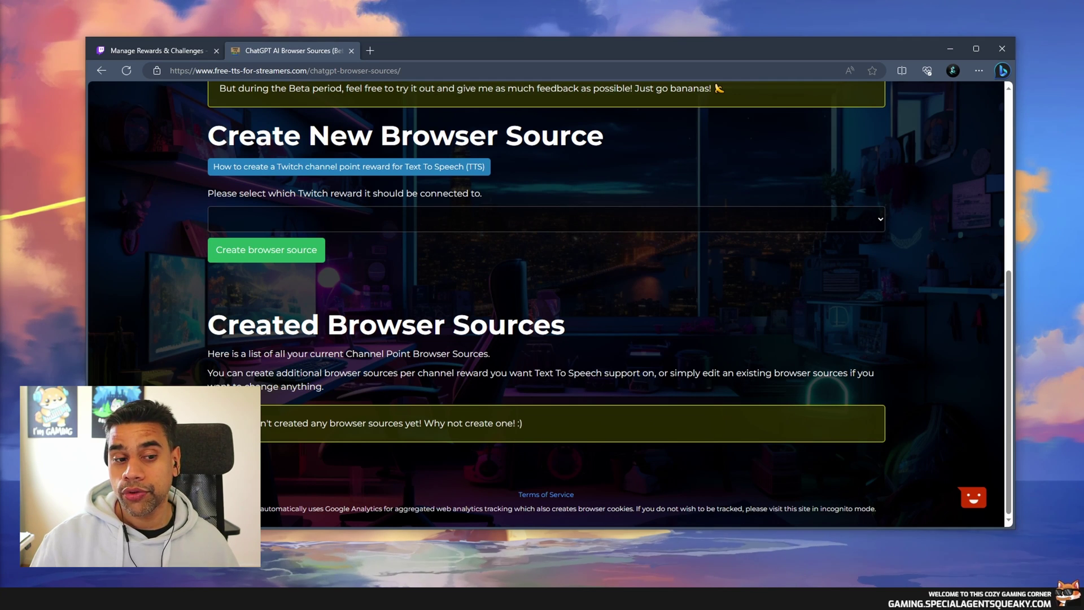
scroll(546, 299, up, 1)
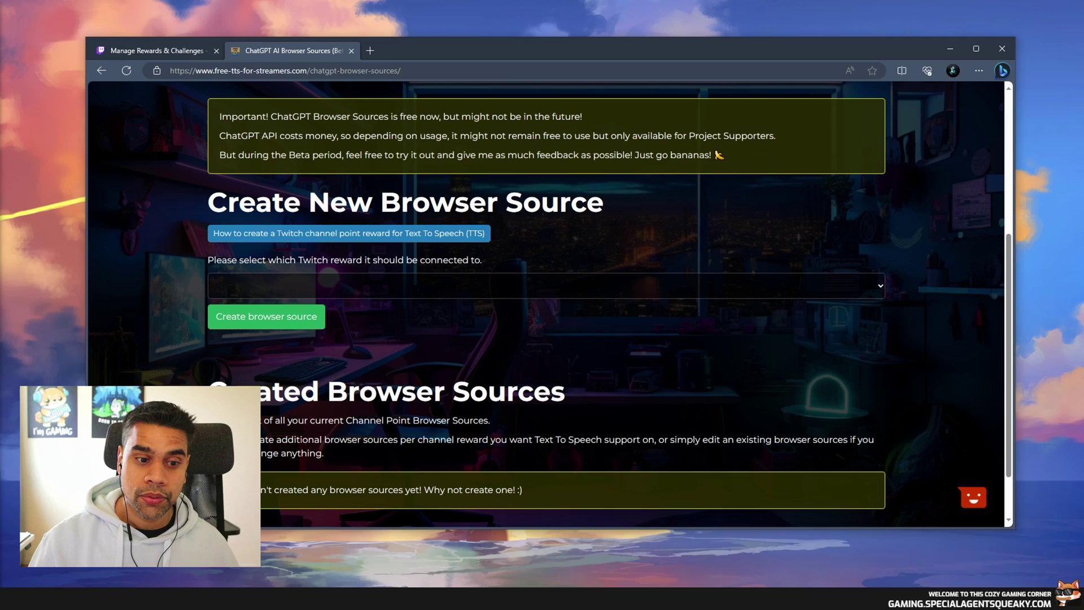
click(542, 285)
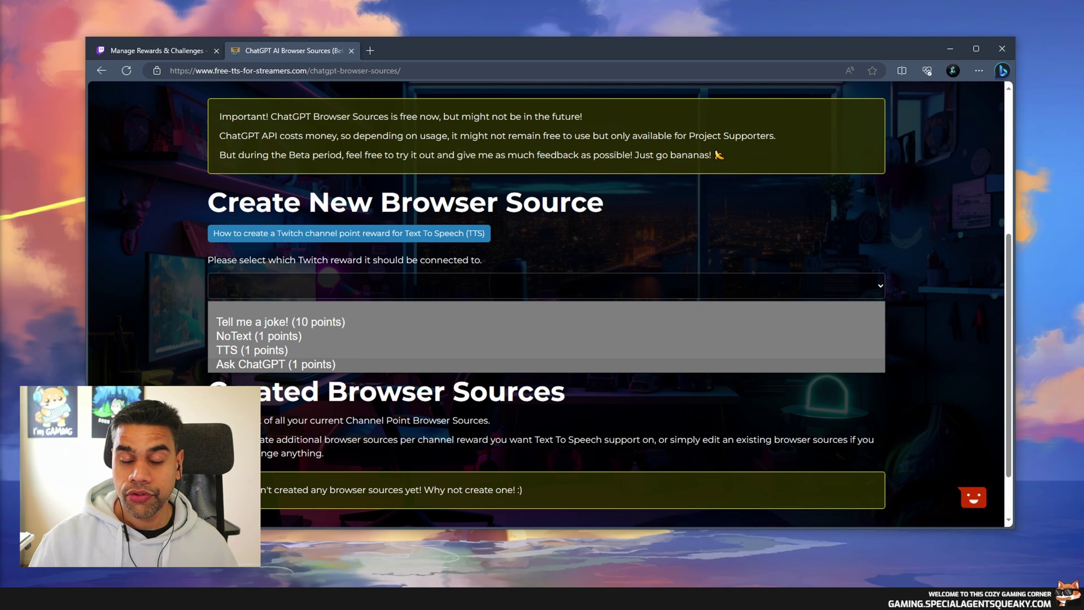
Step: Create a browser source for the 'Ask ChatGPT (1 points)' reward and copy its URL
click(276, 364)
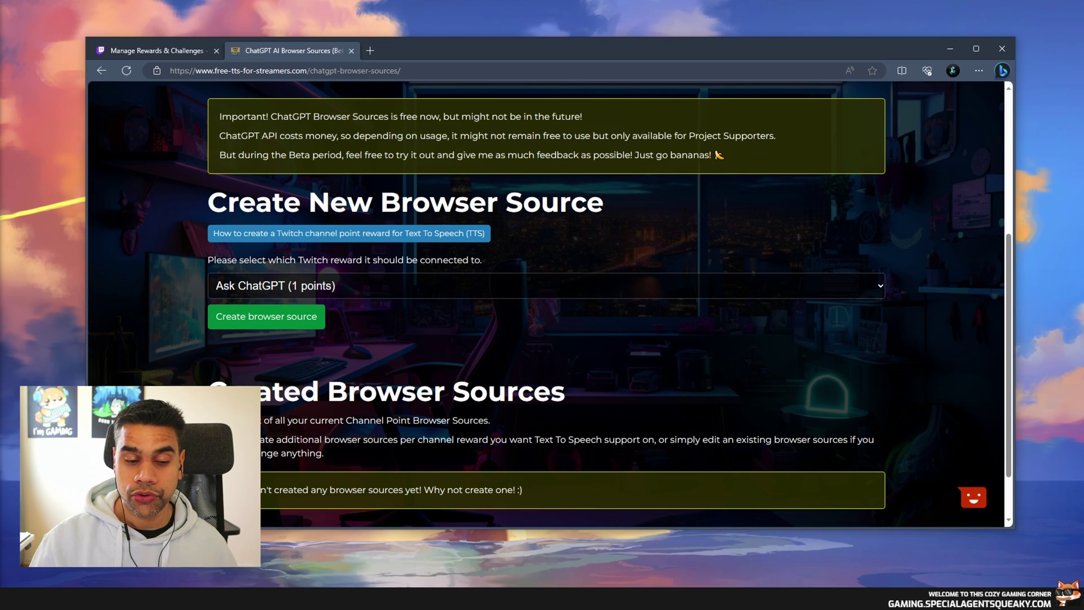
click(266, 317)
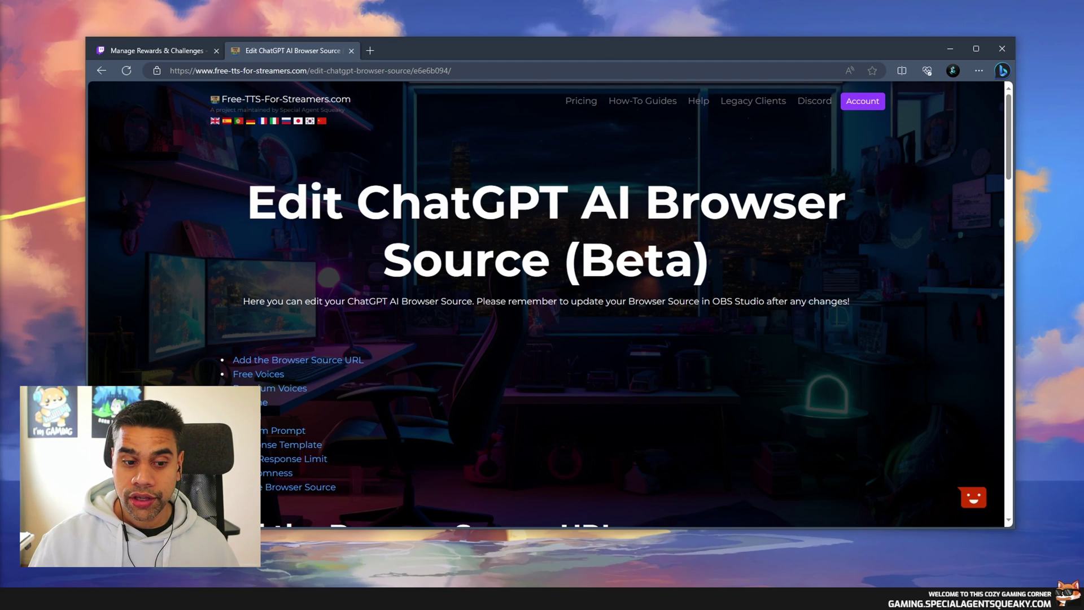
scroll(548, 305, down, 6)
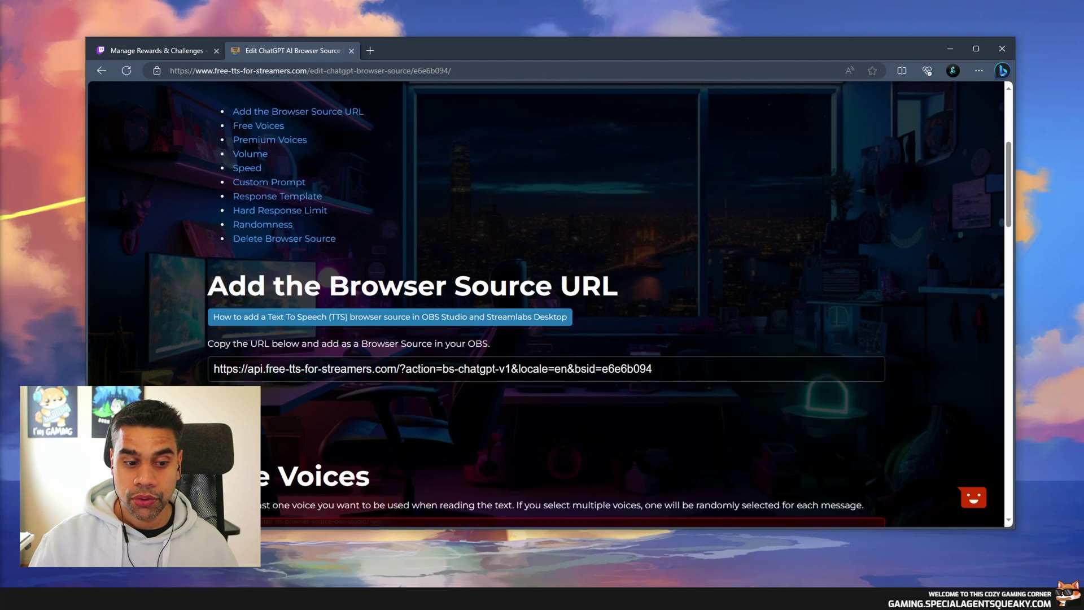
scroll(547, 305, down, 2)
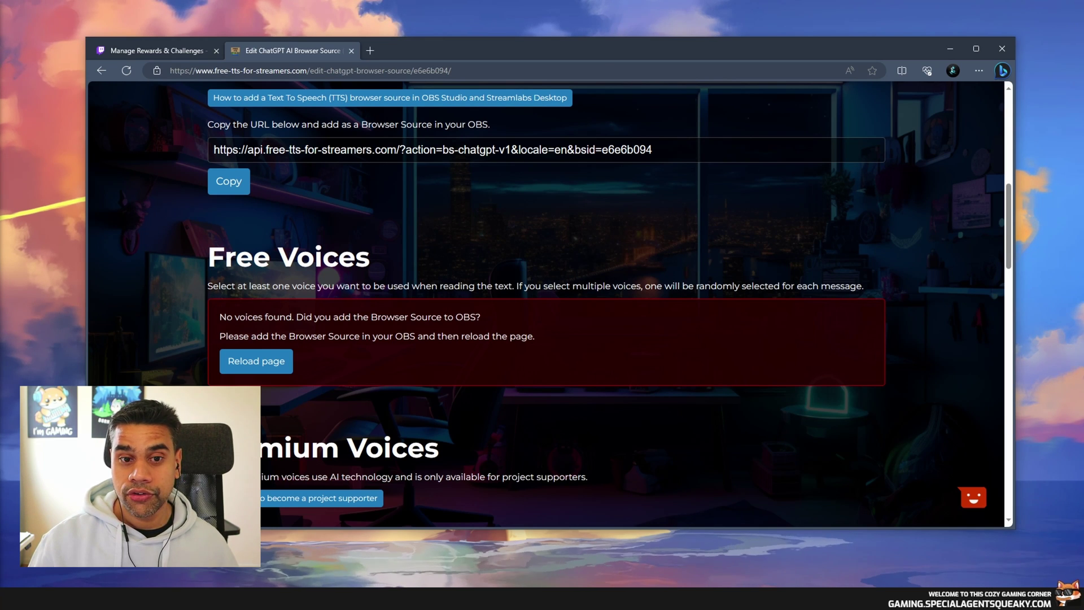
scroll(545, 304, up, 4)
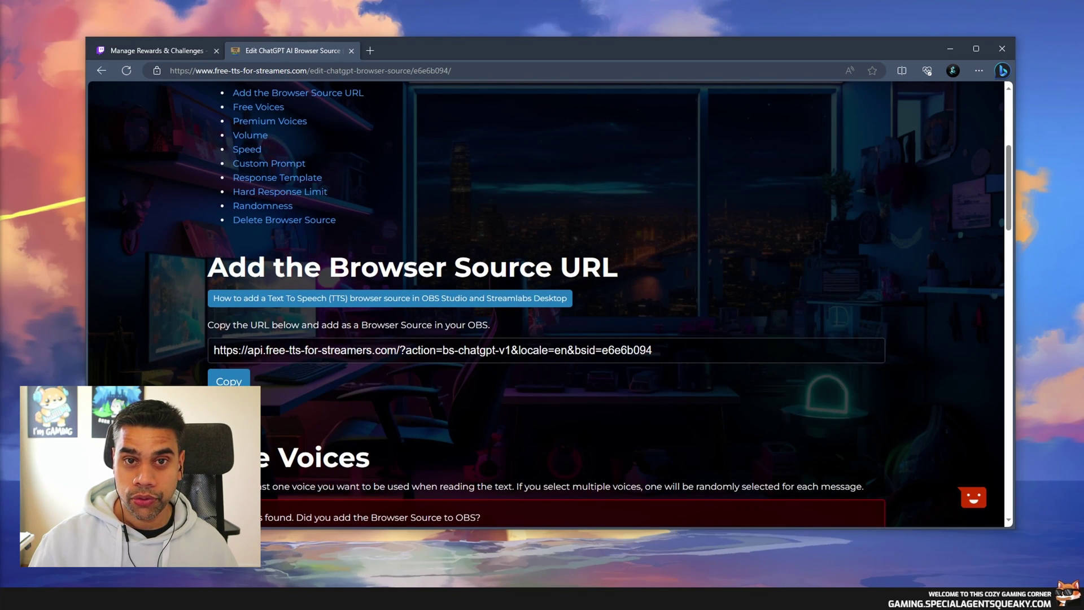
click(229, 379)
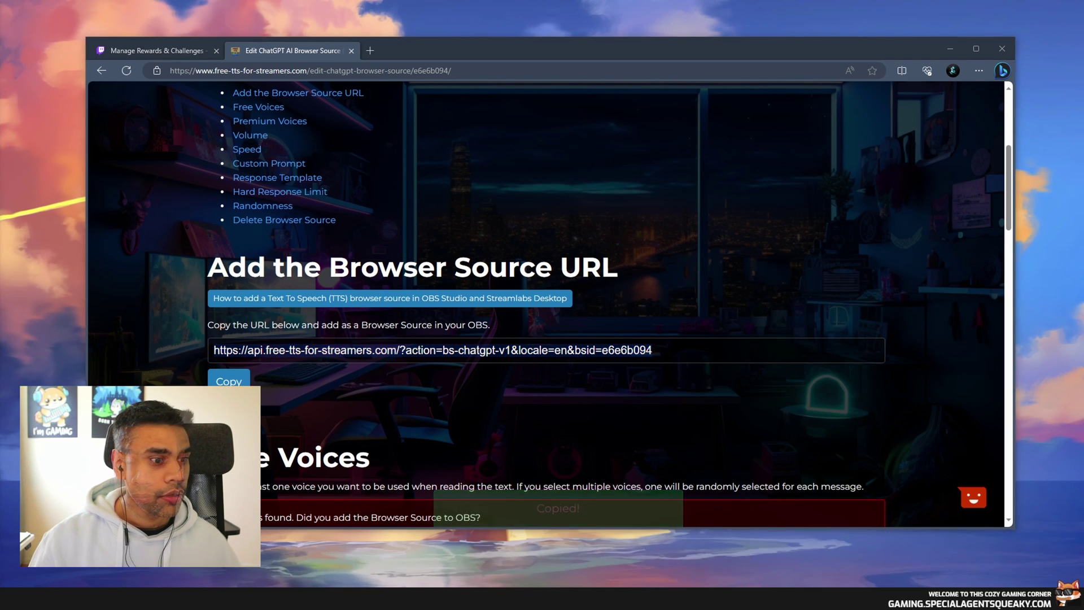
Step: Add a new Browser source named "ChatGPT TTS" to the OBS scene
drag(0, 79, 759, 29)
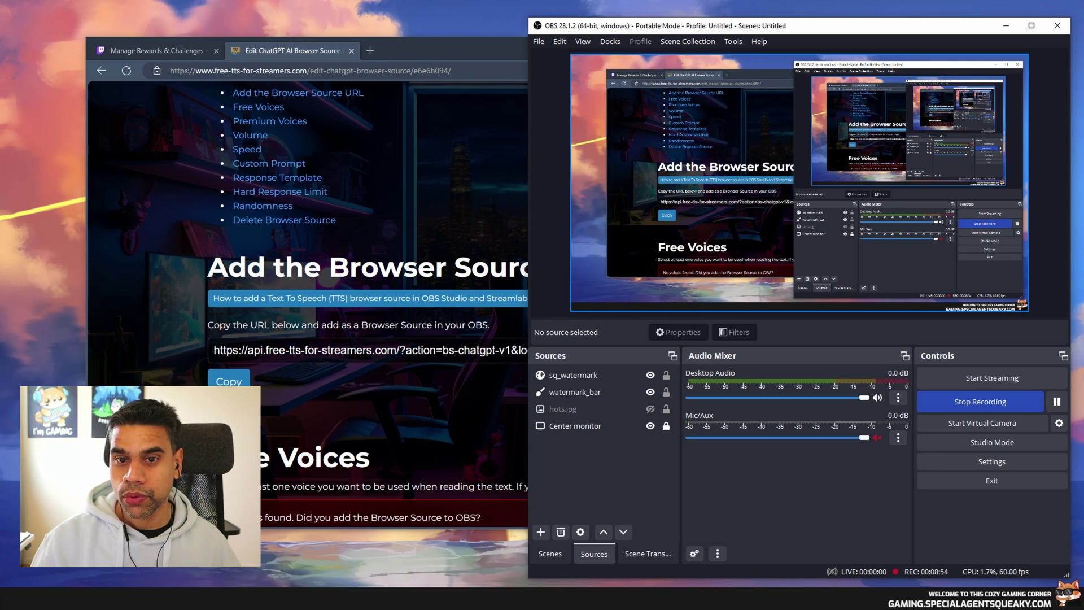
key(Tab)
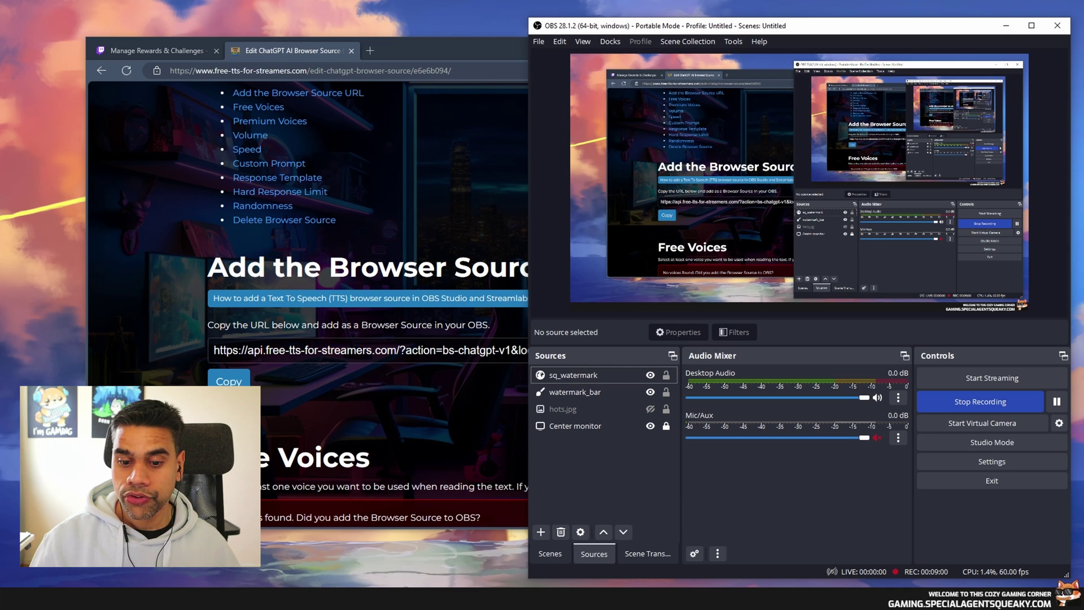
right_click(618, 466)
mouse_move(661, 474)
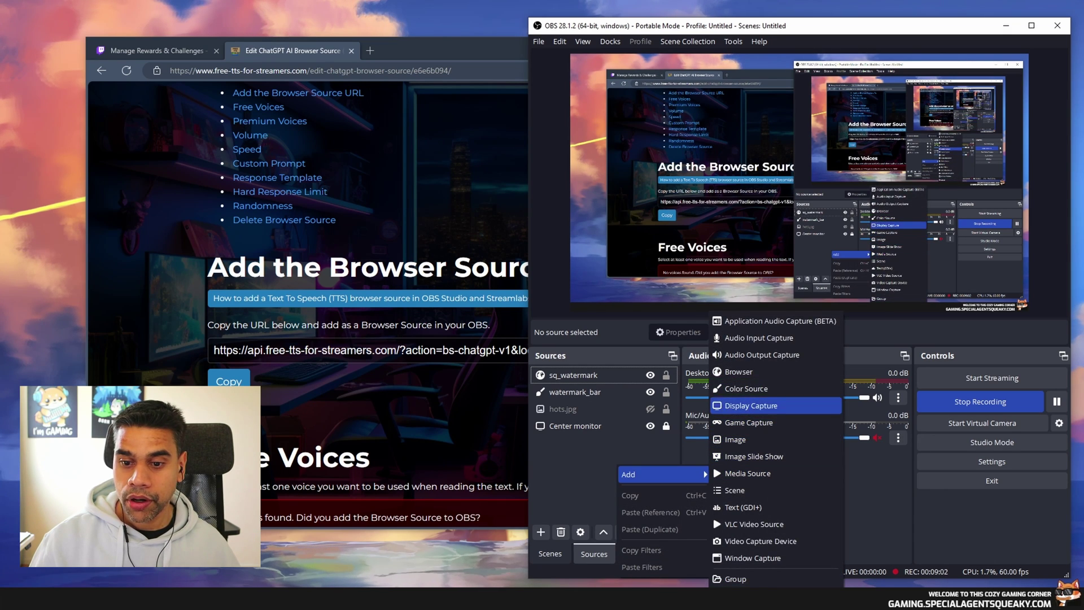
click(738, 371)
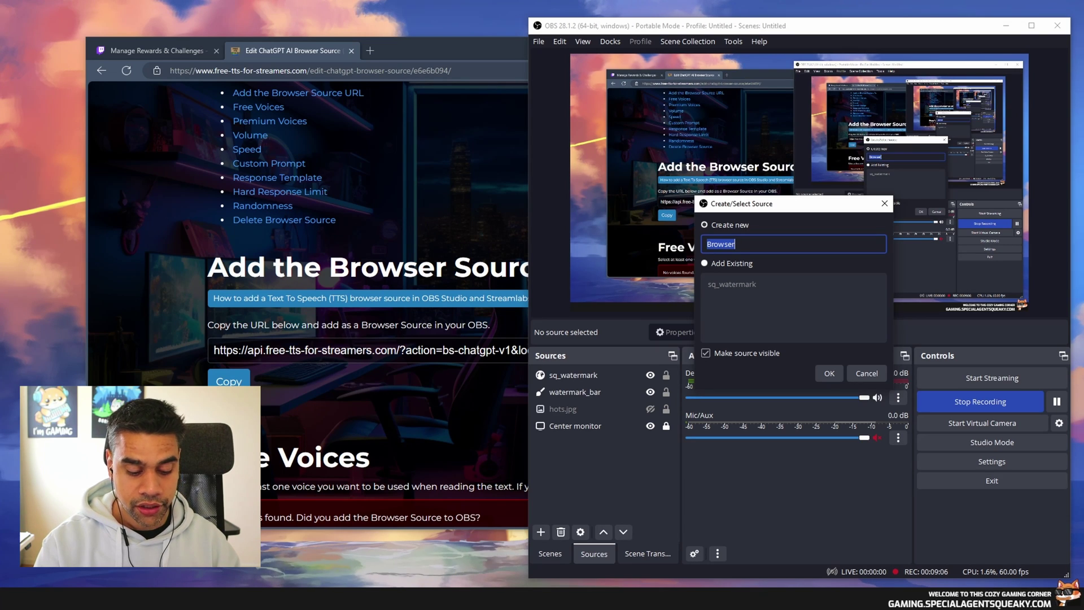
text(ChatGPT TTS)
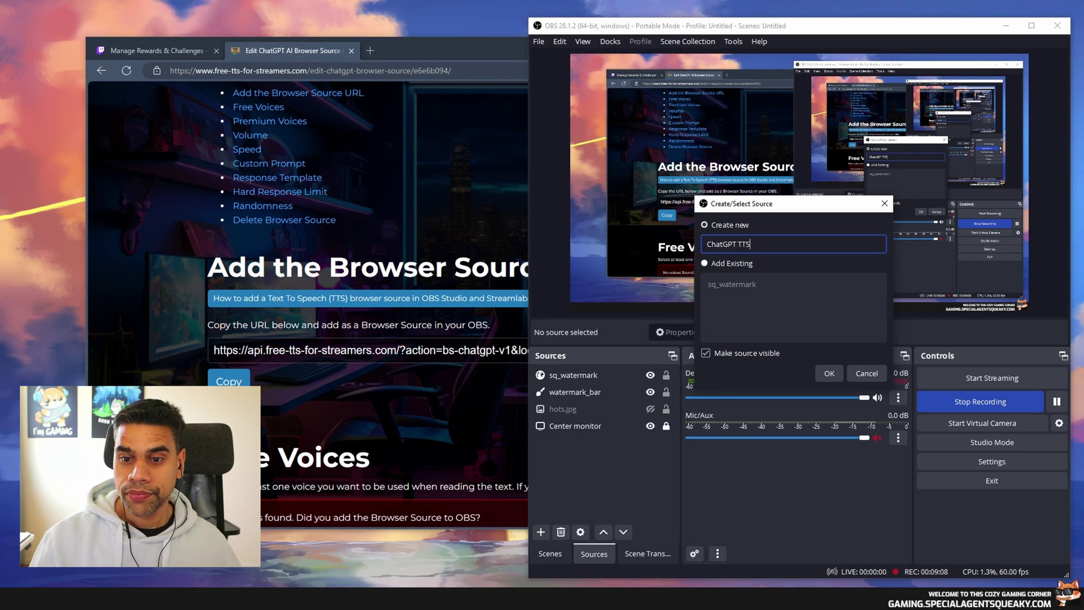
key(Return)
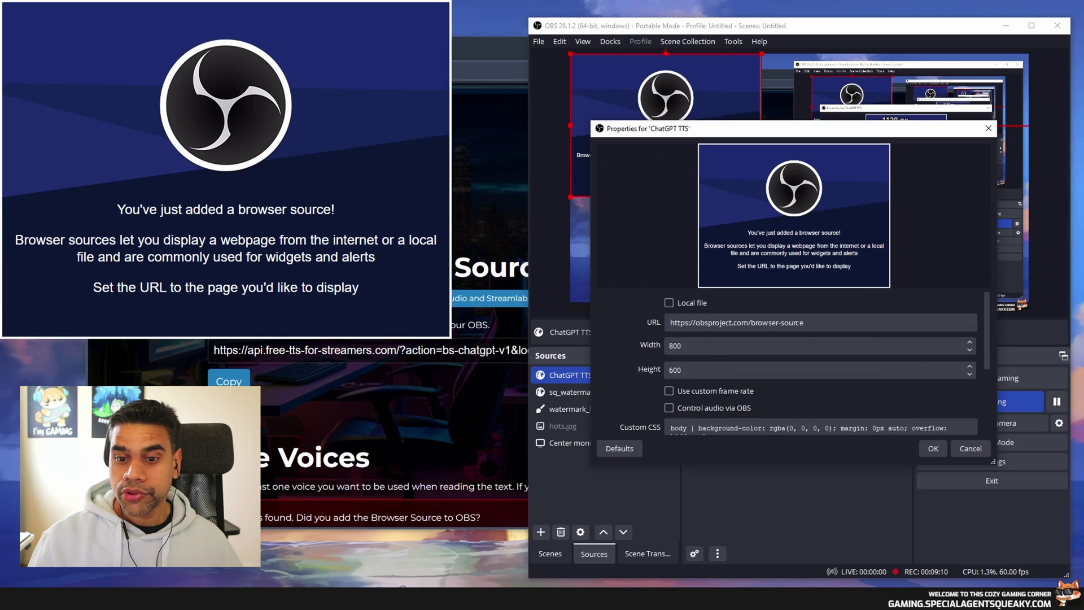
Step: Set the ChatGPT TTS source URL to the copied link and enlarge it in the scene
triple_click(737, 322)
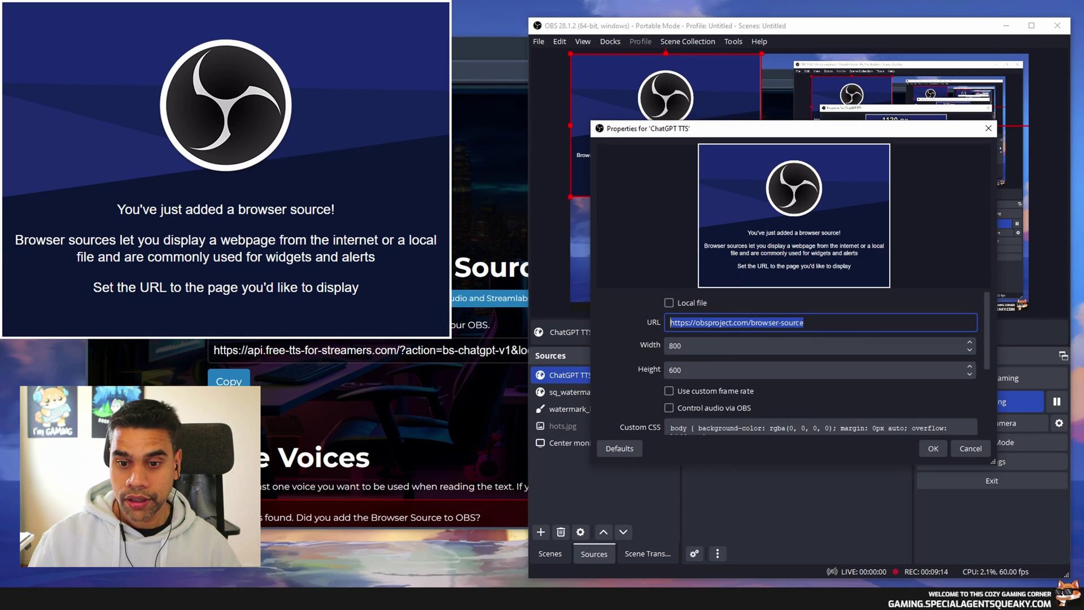
key(ctrl+v)
key(Return)
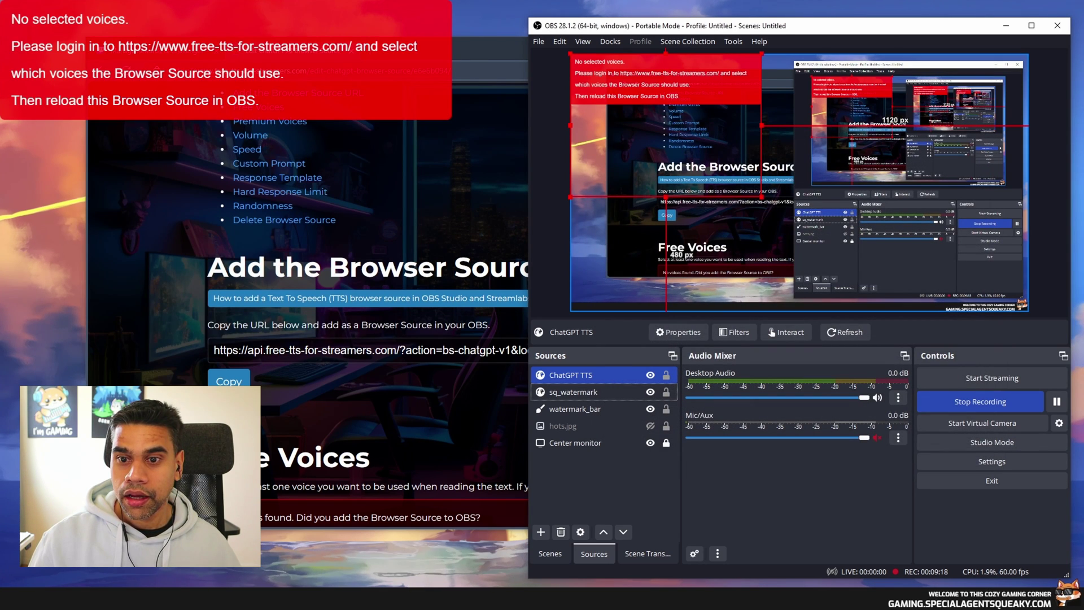
drag(762, 197, 841, 256)
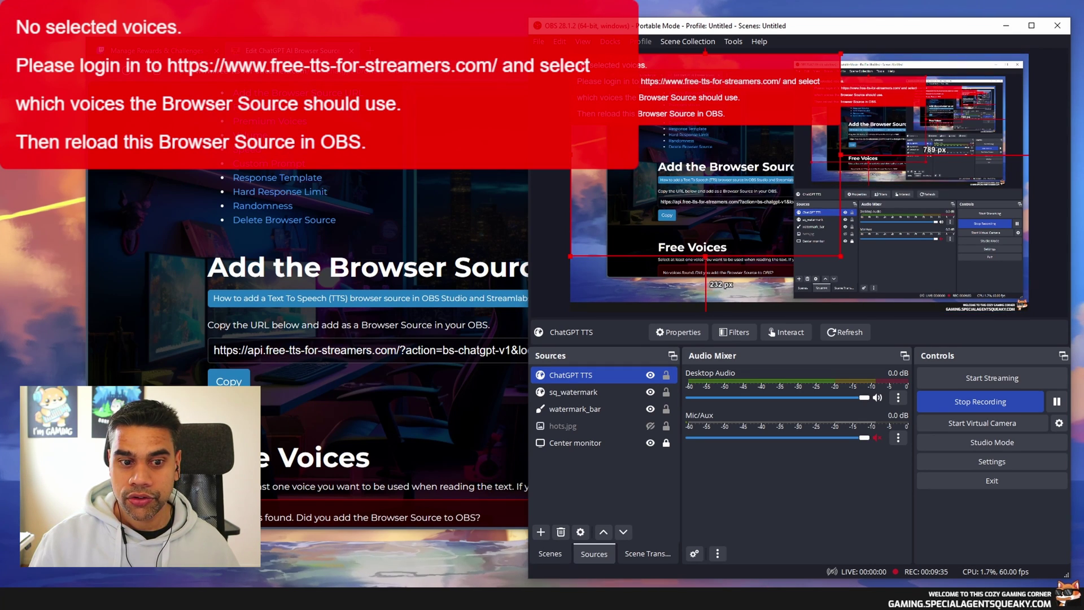
Step: Reload the Edit ChatGPT AI Browser Source page and browse to its Free Voices section
key(alt+Tab)
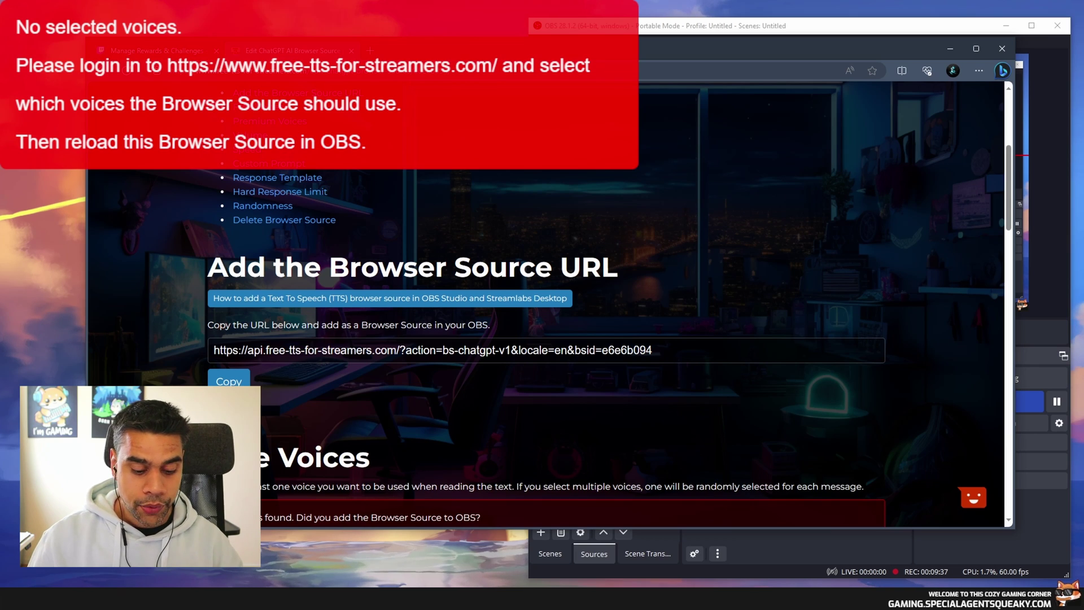
key(F5)
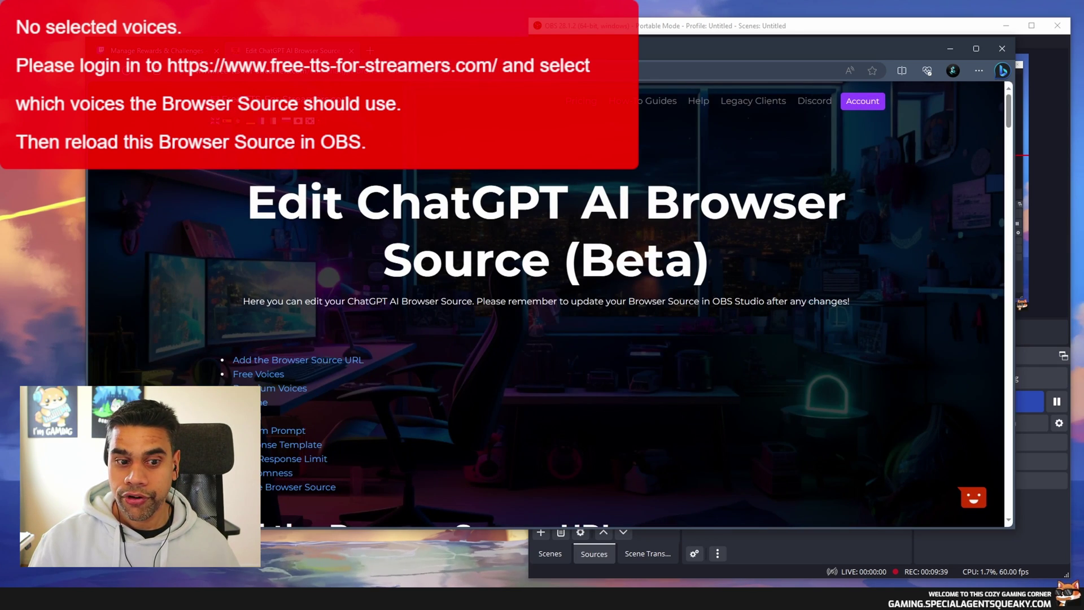
scroll(545, 305, down, 5)
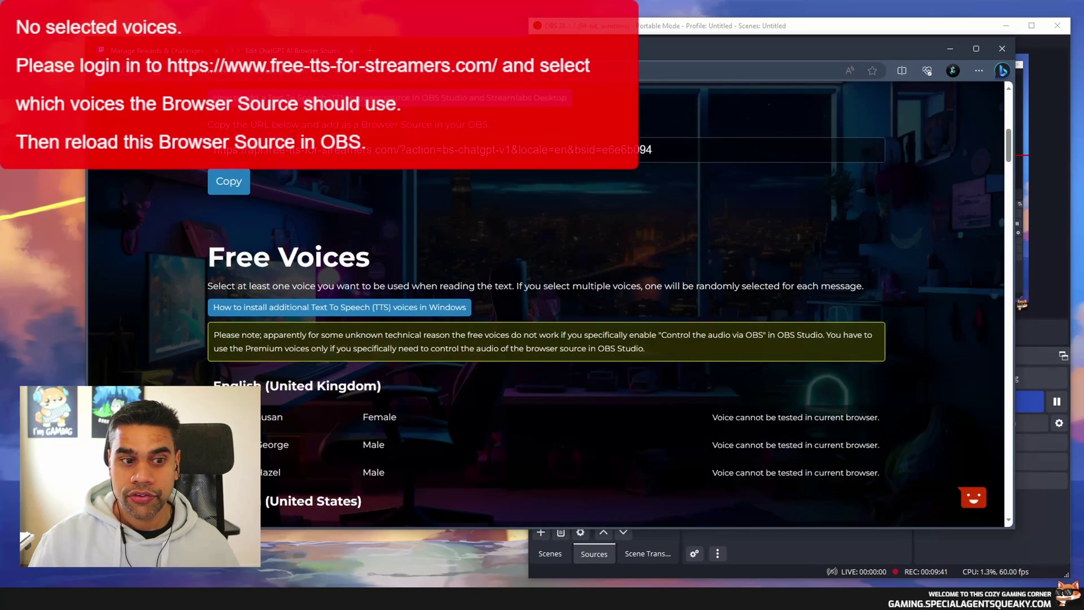
scroll(542, 305, down, 1)
drag(209, 191, 364, 190)
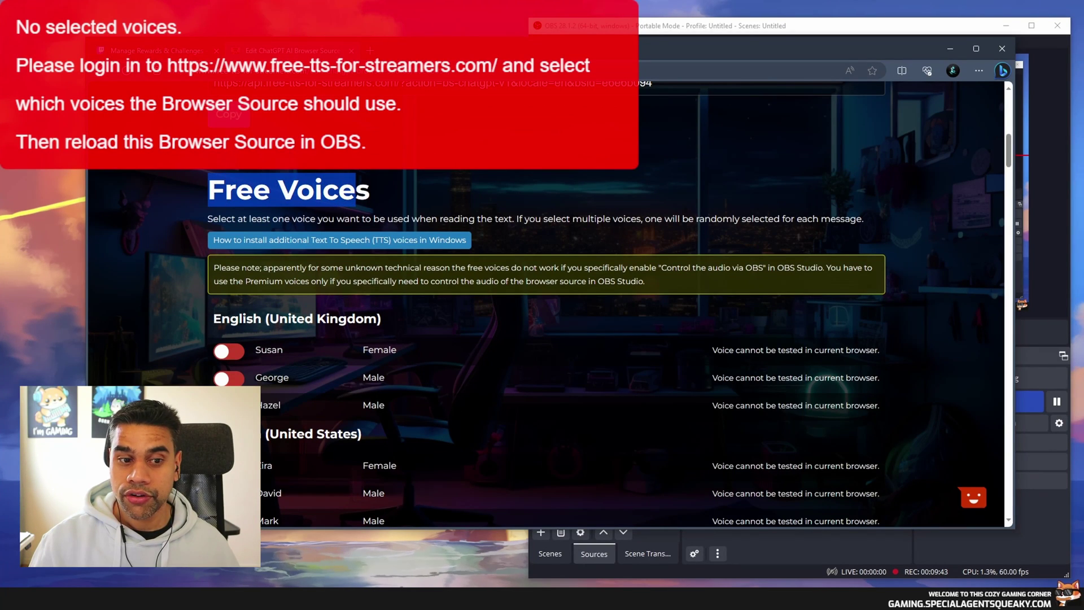
click(364, 191)
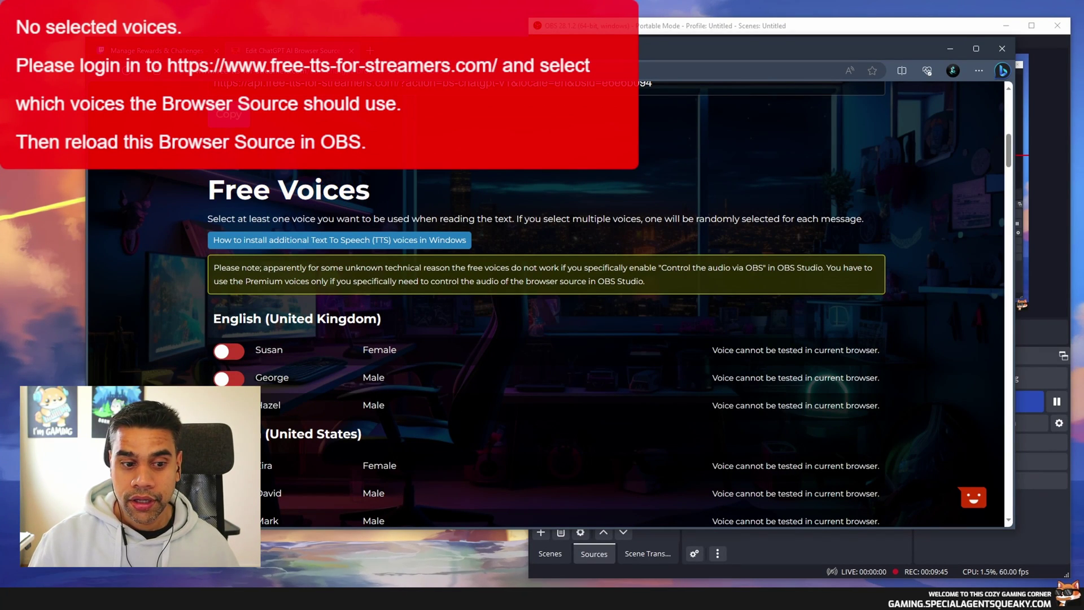
scroll(542, 305, down, 3)
scroll(542, 305, down, 5)
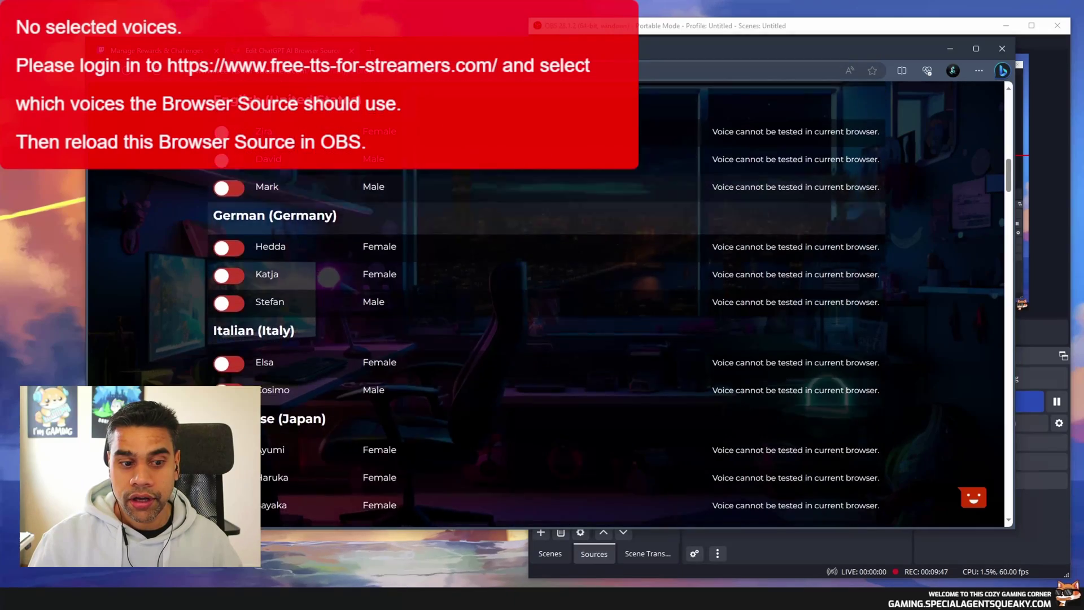
scroll(542, 304, down, 1)
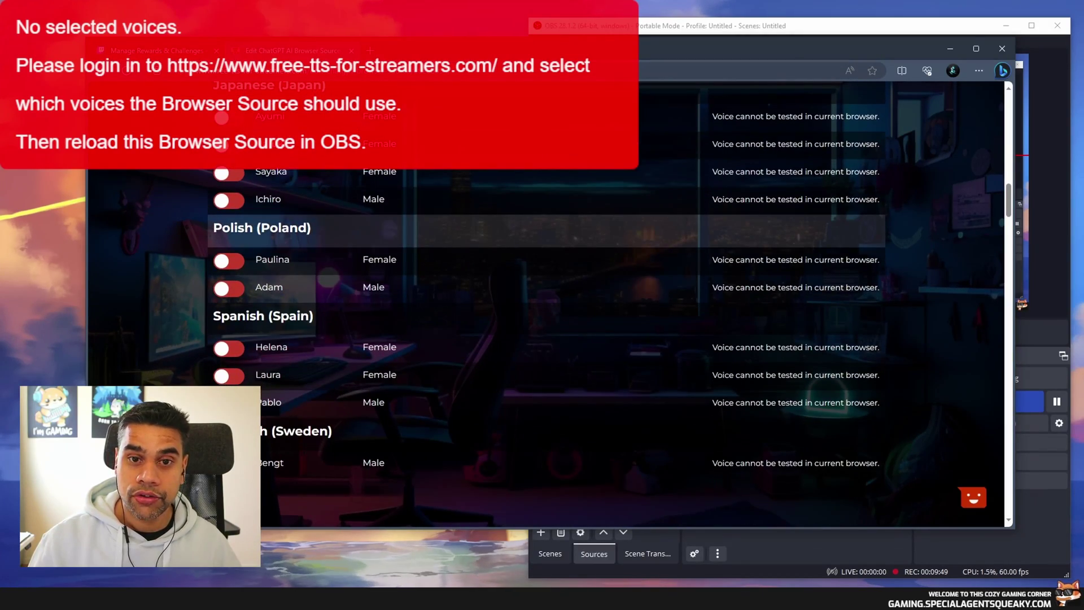
scroll(542, 305, down, 1)
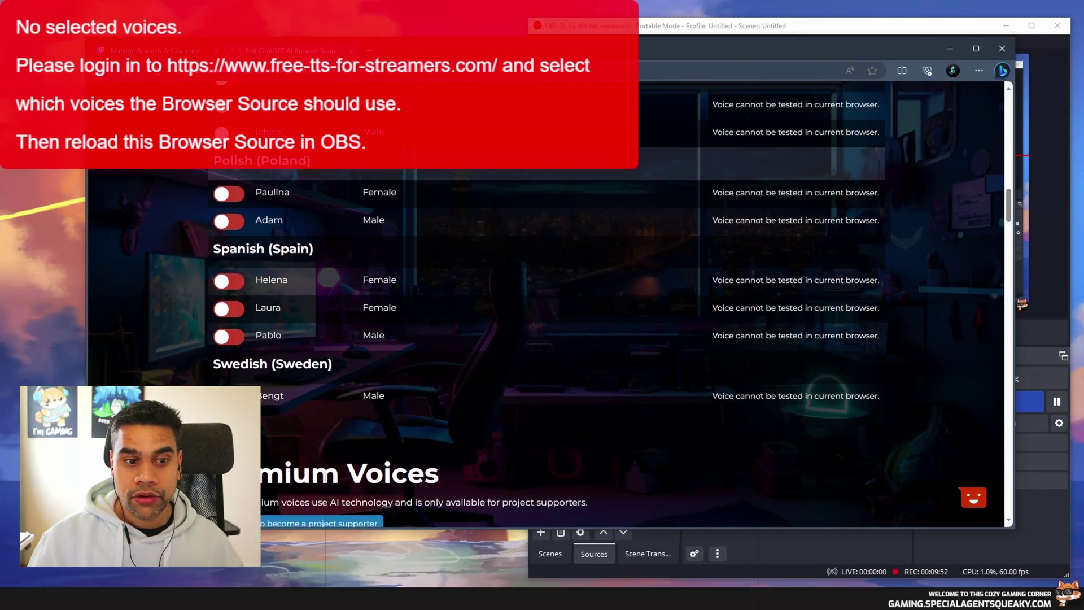
scroll(542, 305, up, 4)
scroll(542, 305, up, 5)
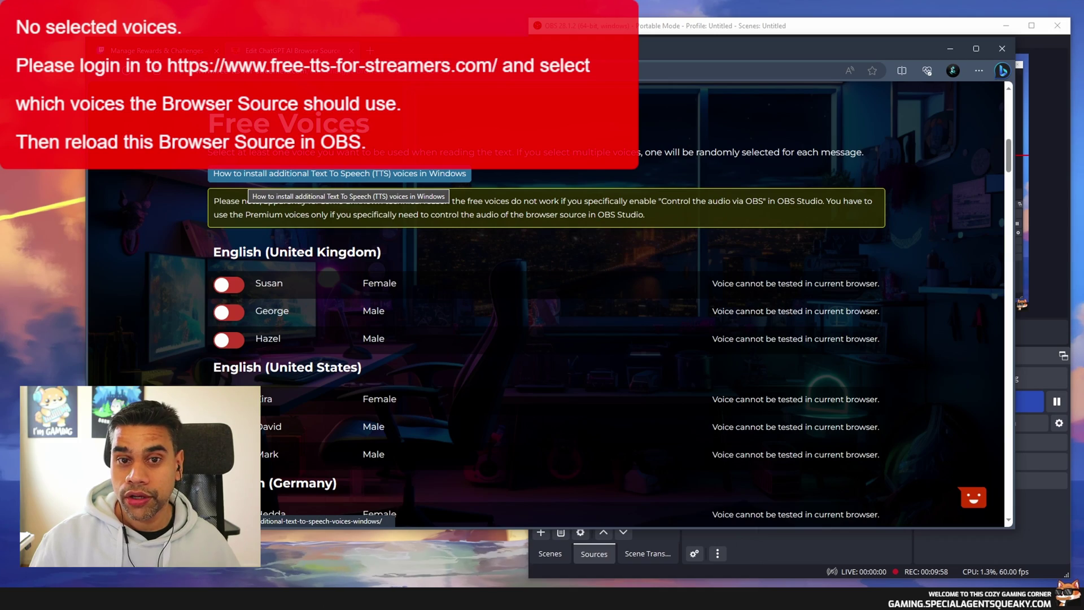
scroll(542, 305, down, 5)
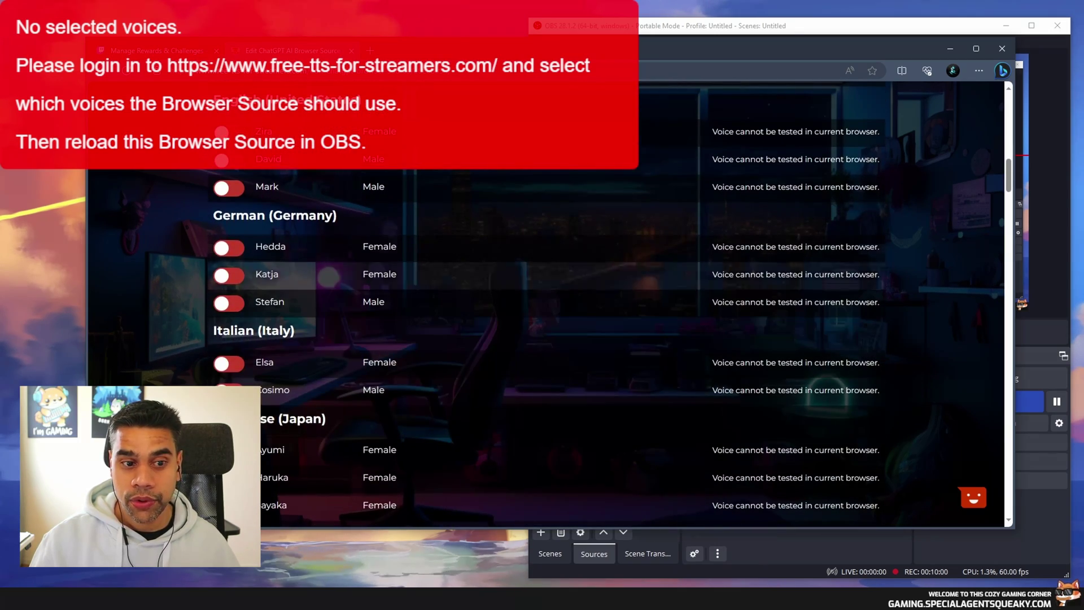
scroll(547, 305, down, 10)
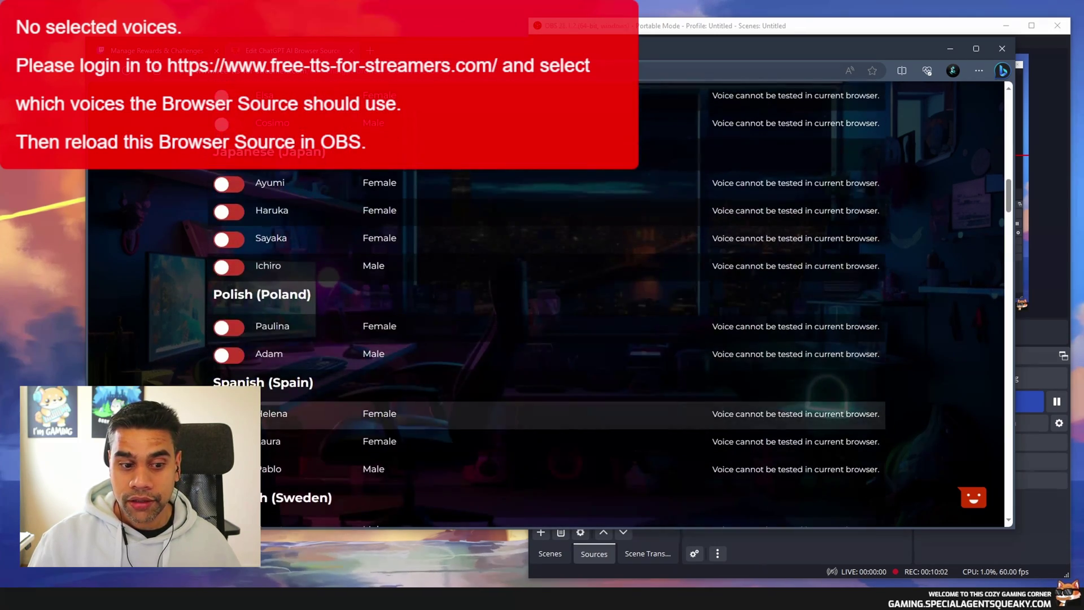
scroll(547, 305, up, 10)
scroll(609, 305, up, 5)
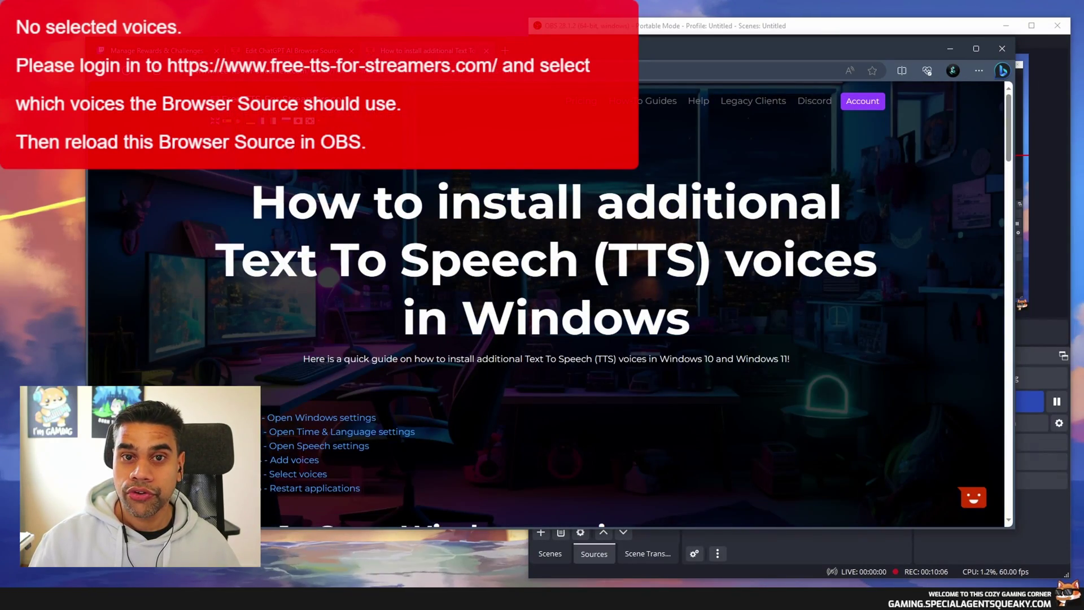
scroll(547, 305, down, 15)
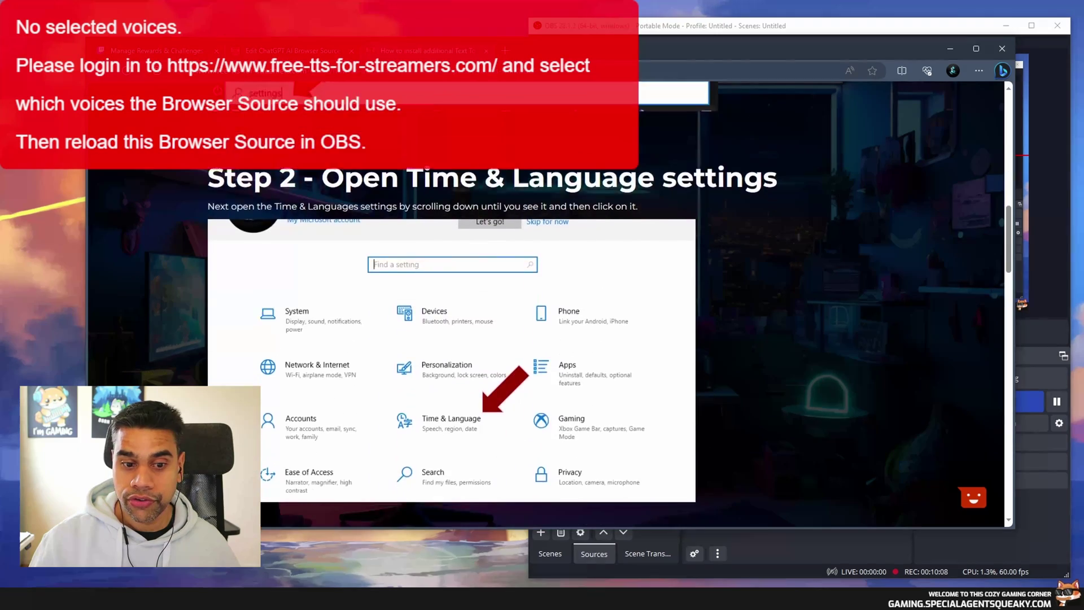
scroll(547, 305, down, 5)
Step: Turn on the free English (United States) voice David for the browser source
key(ctrl+shift+Tab)
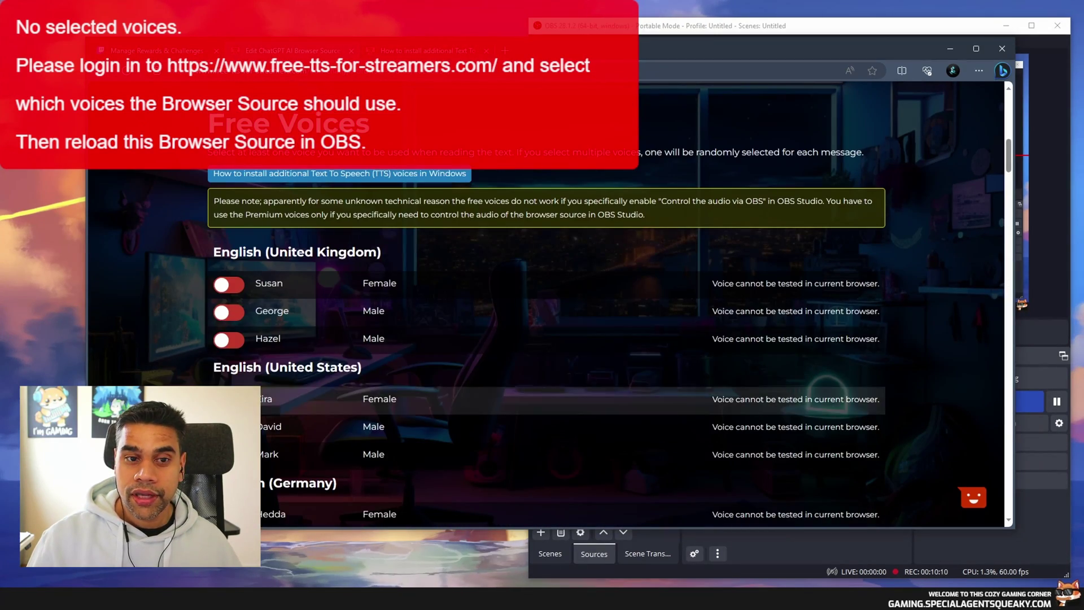
scroll(547, 305, down, 2)
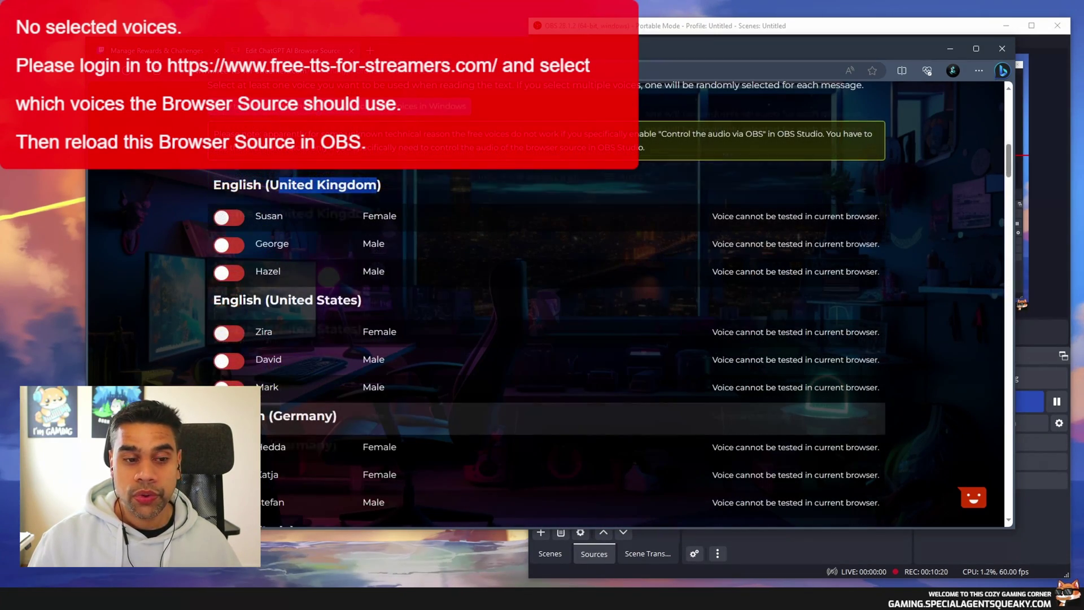
click(508, 186)
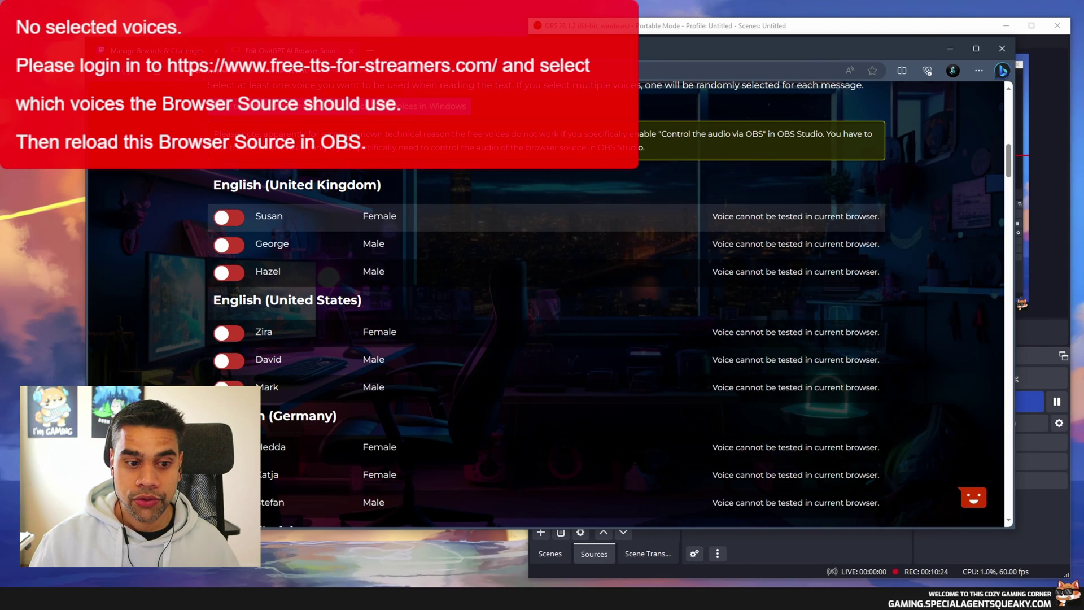
scroll(508, 220, down, 3)
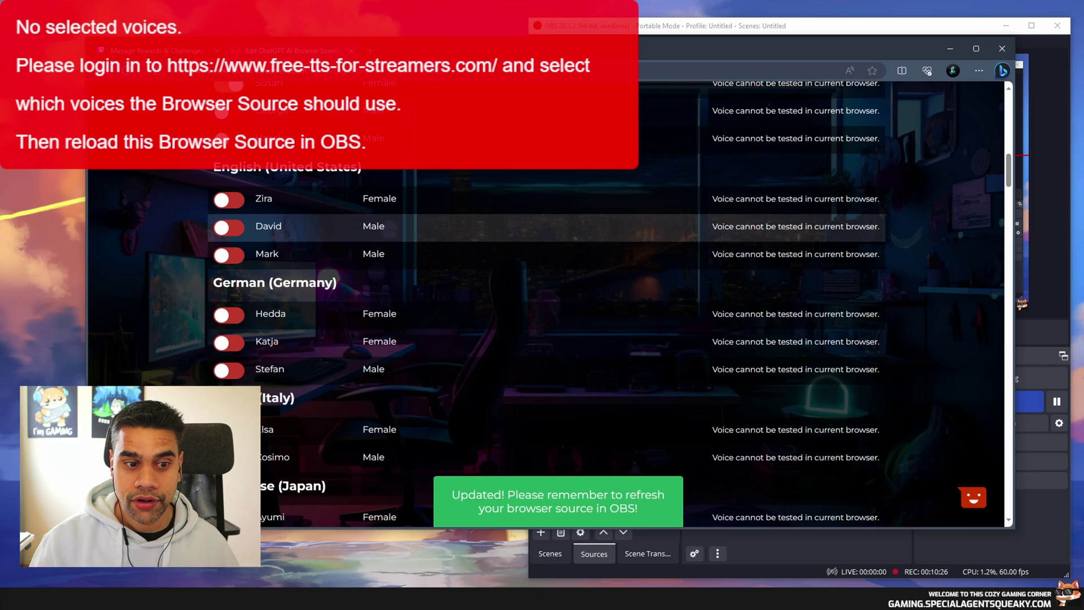
click(229, 228)
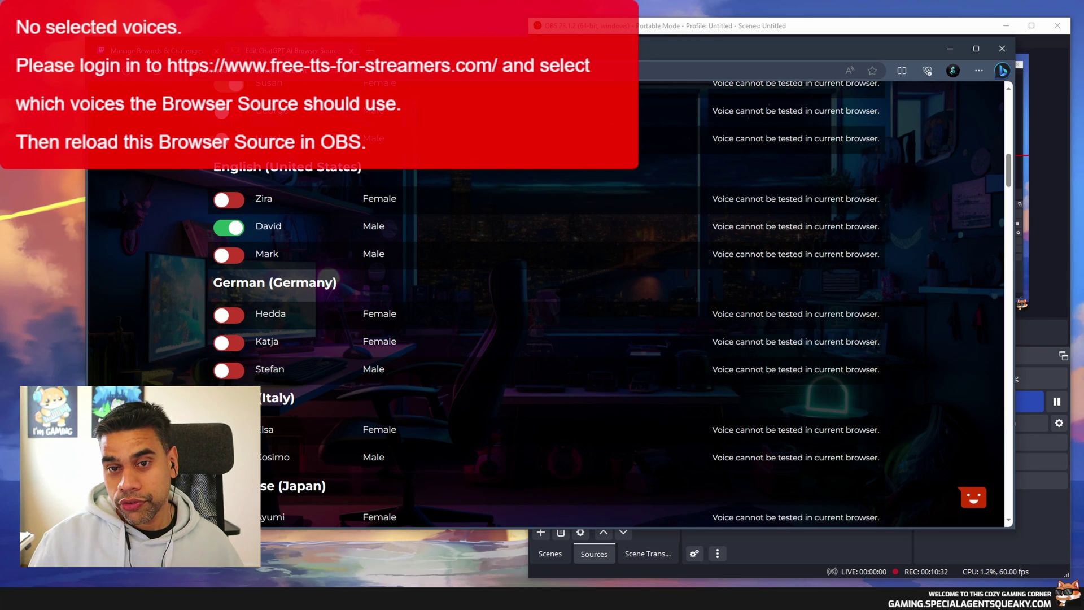
key(alt+Tab)
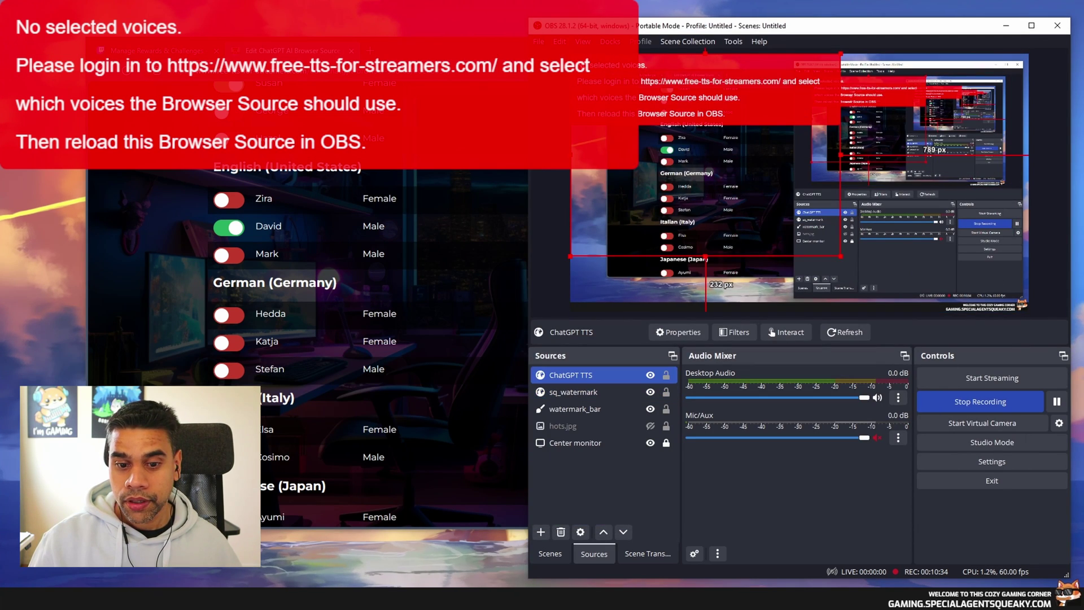
Step: Open the ChatGPT TTS source's properties to refresh its cache and clear the voice warning
double_click(570, 375)
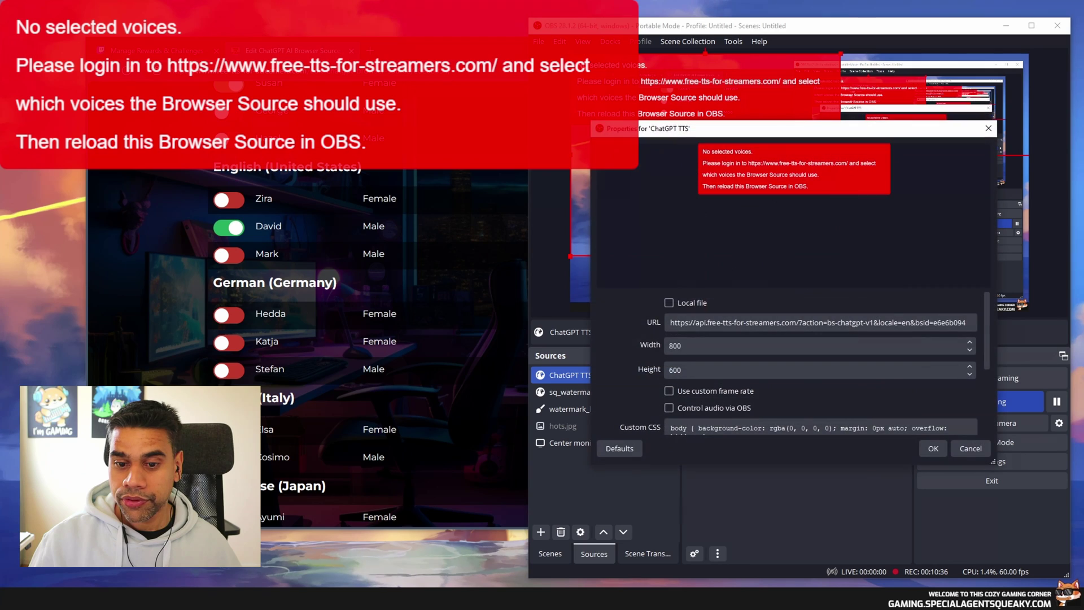
scroll(790, 361, down, 4)
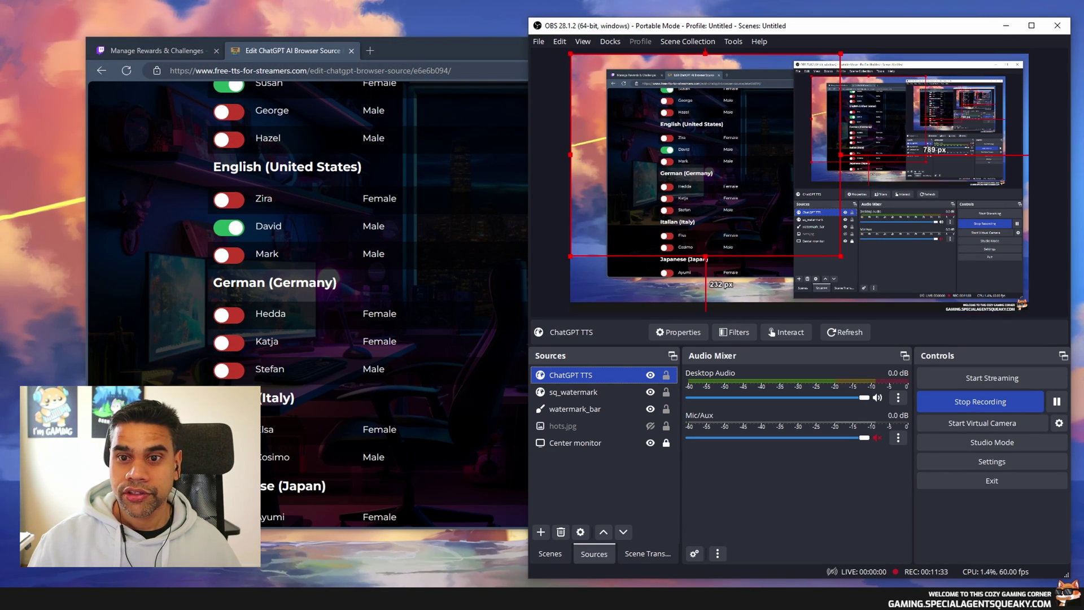
Step: From the Twitch channel page, redeem Ask ChatGPT asking 'What is mario's surname?'
key(alt+Tab)
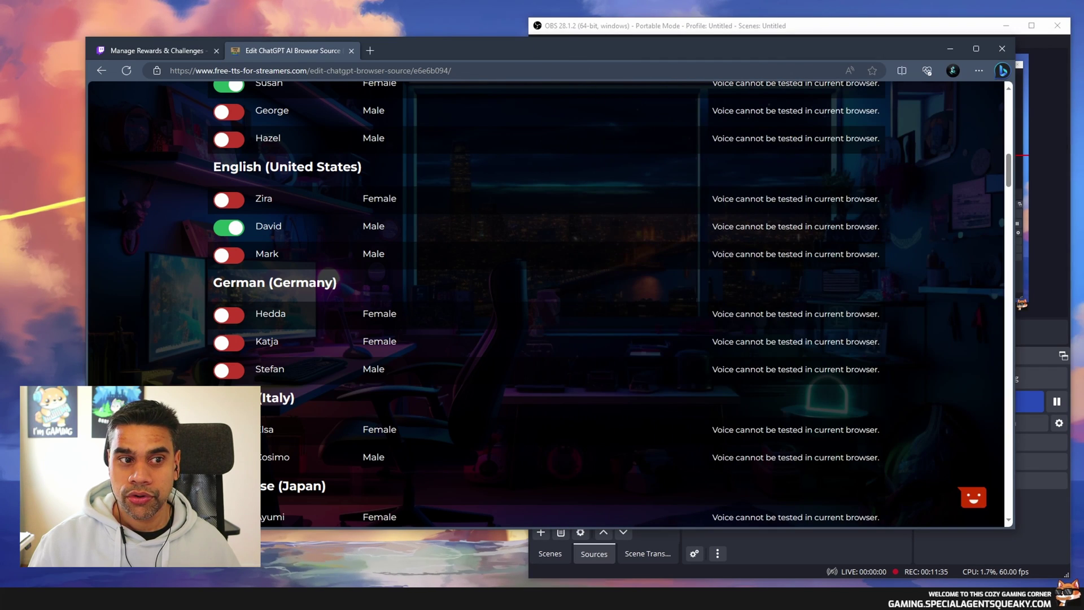
key(ctrl+Tab)
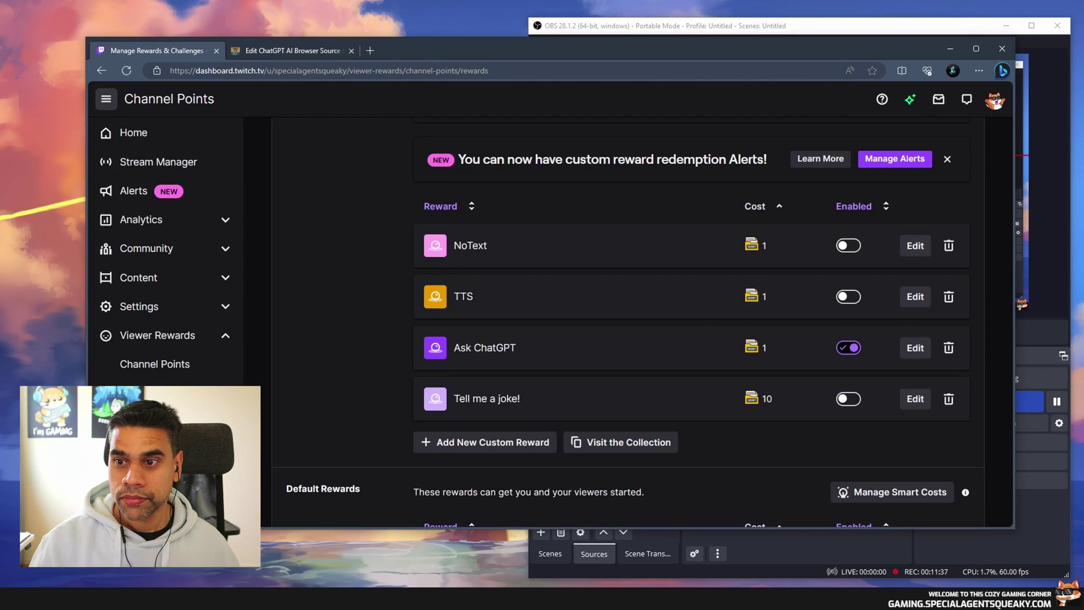
click(995, 100)
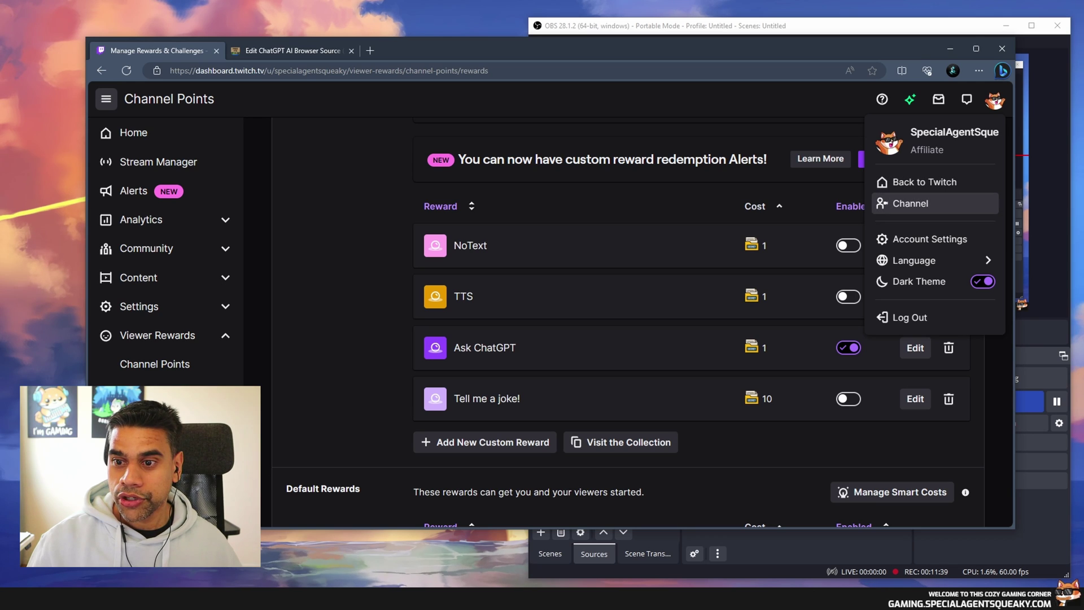
click(910, 204)
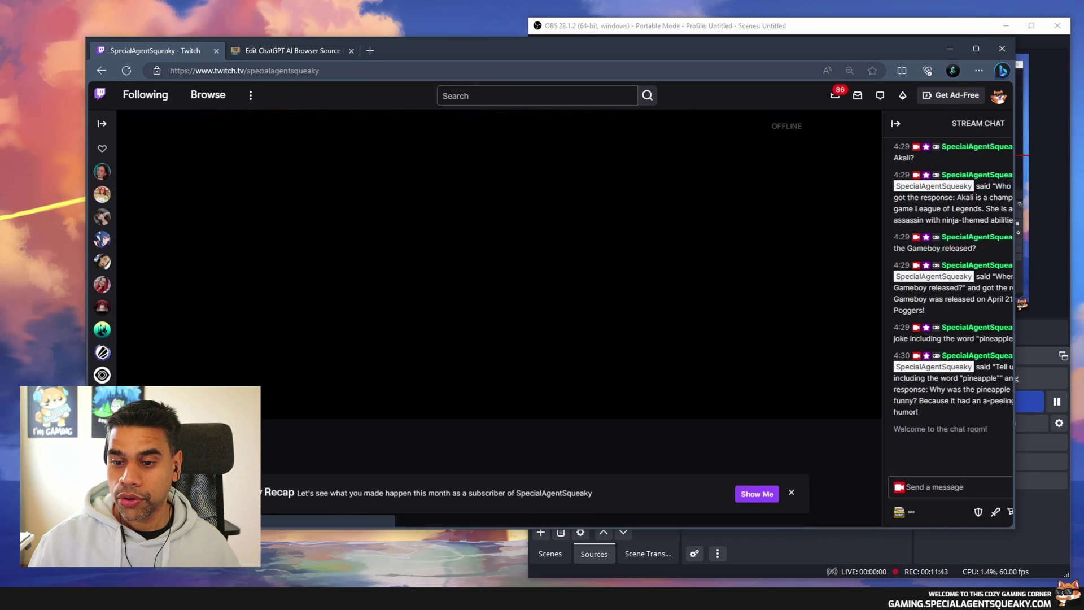
click(841, 512)
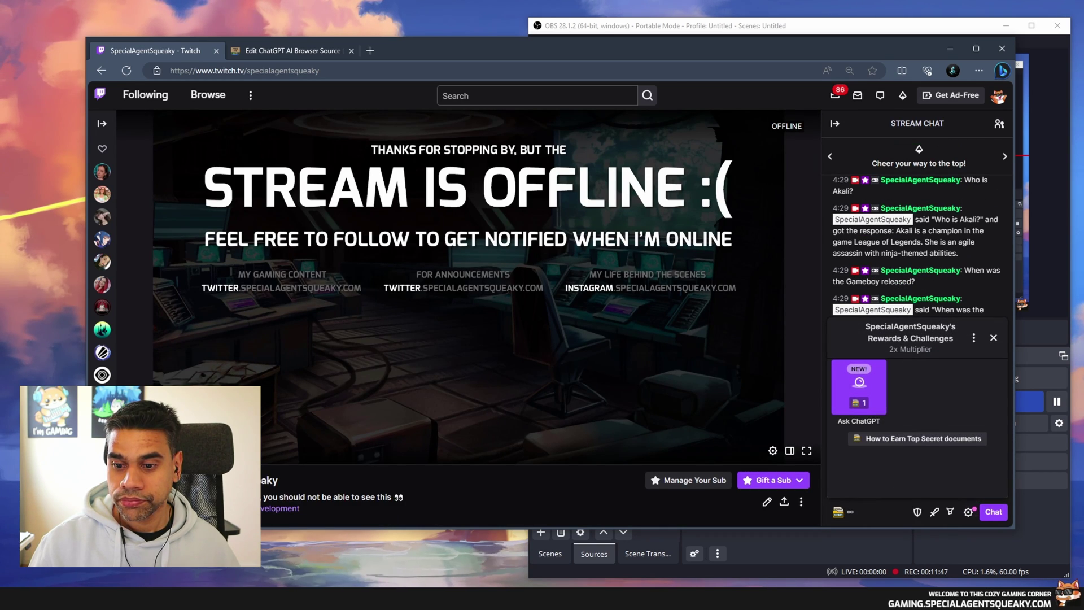
click(858, 386)
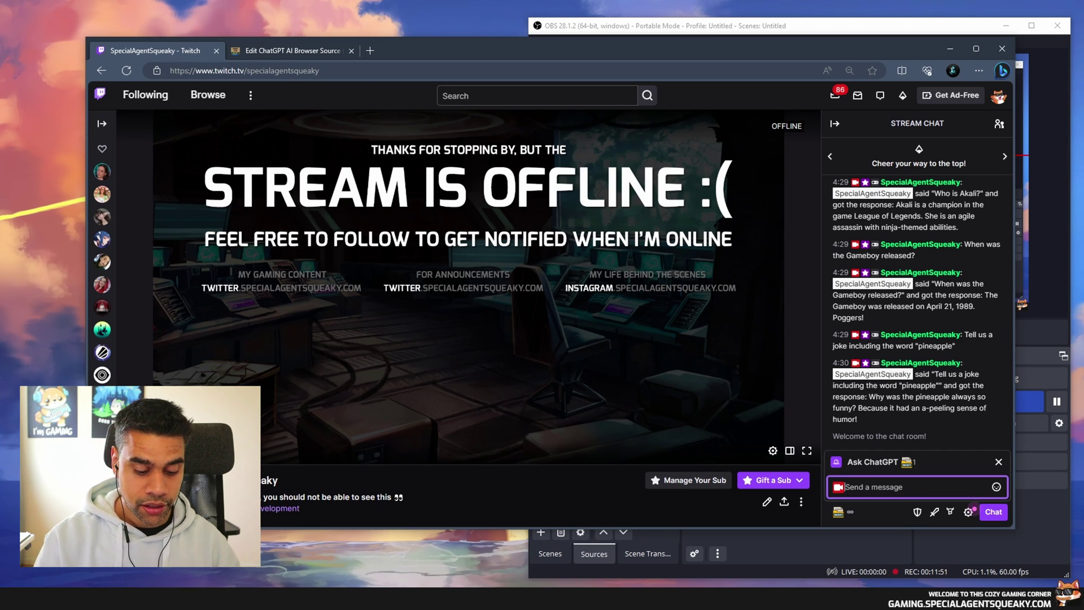
text(What i)
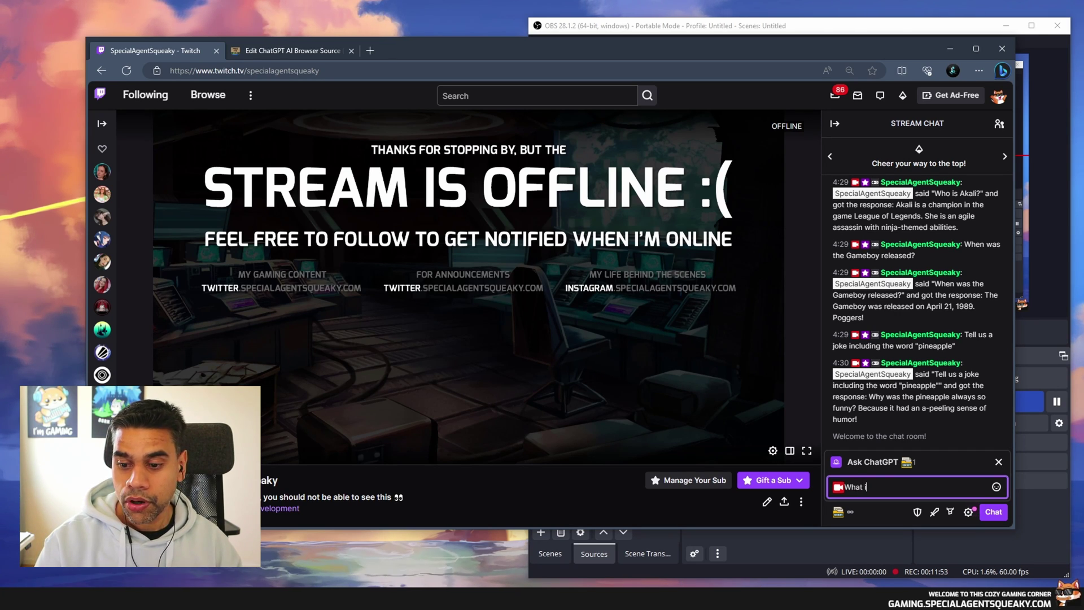
text(s mario)
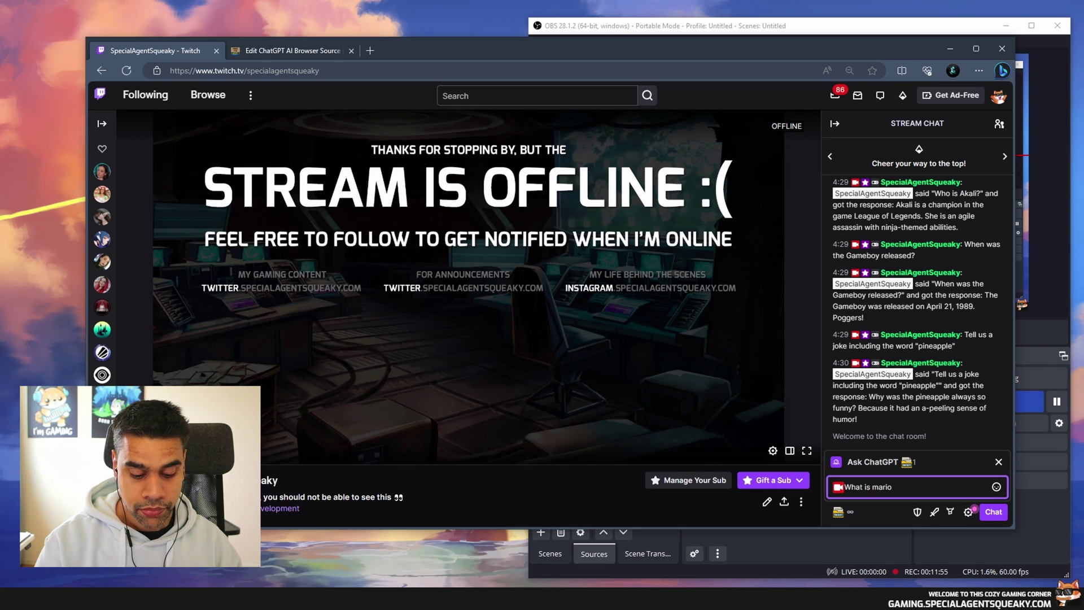
text('s surname?)
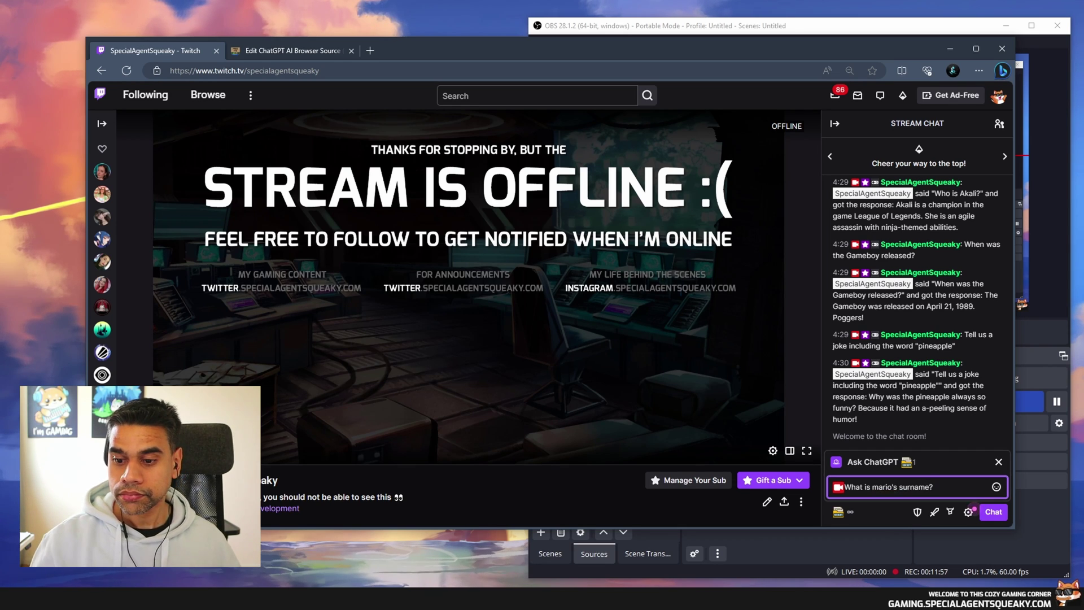
key(Return)
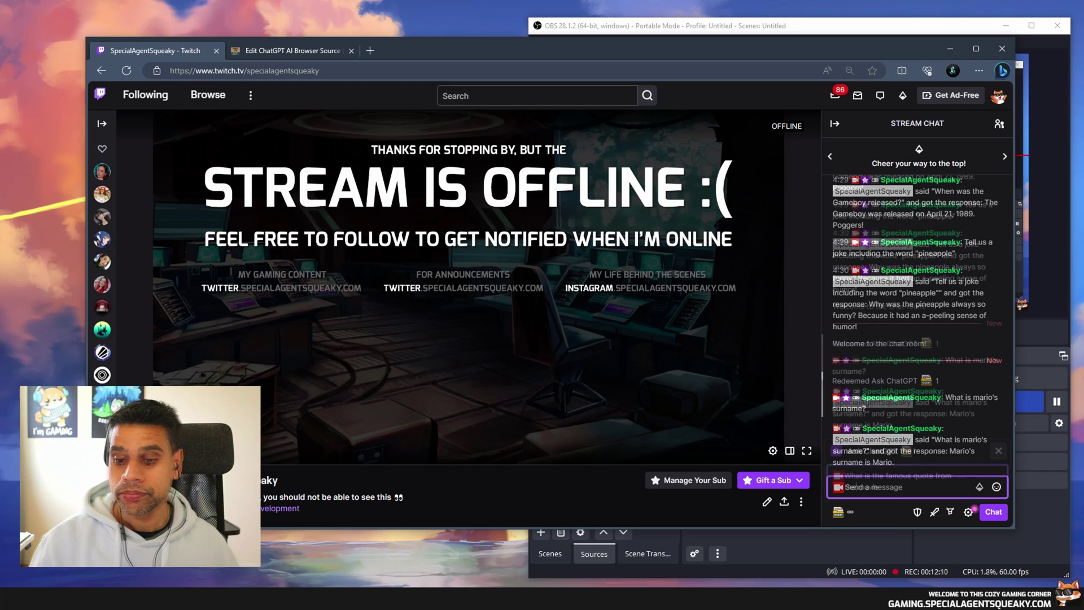
Step: Redeem Ask ChatGPT again asking 'What is the famous quote HAL 9000 says?'
click(838, 511)
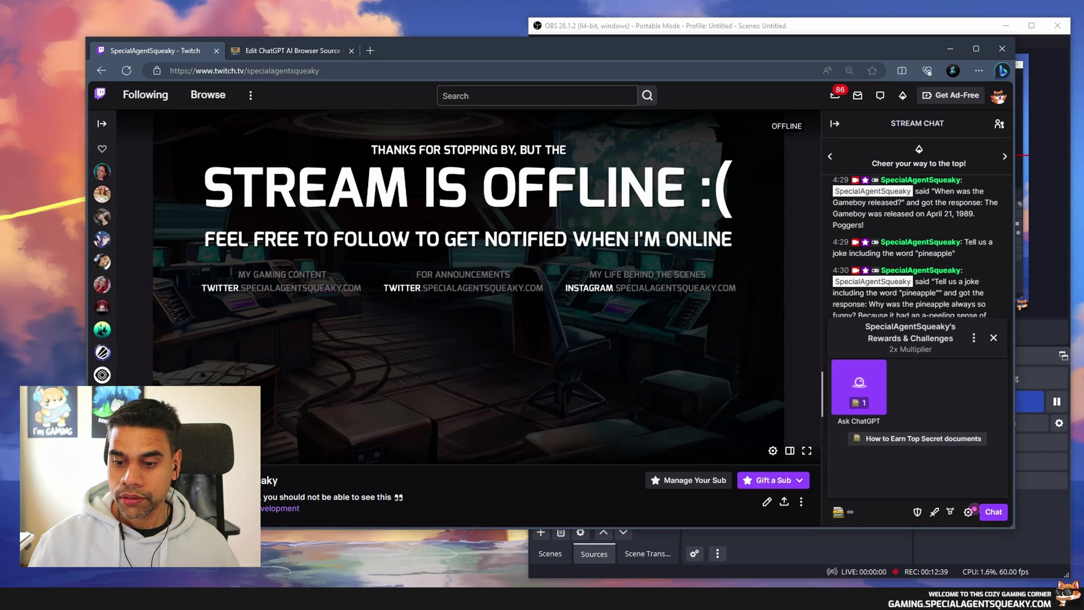
click(860, 424)
text(Wha)
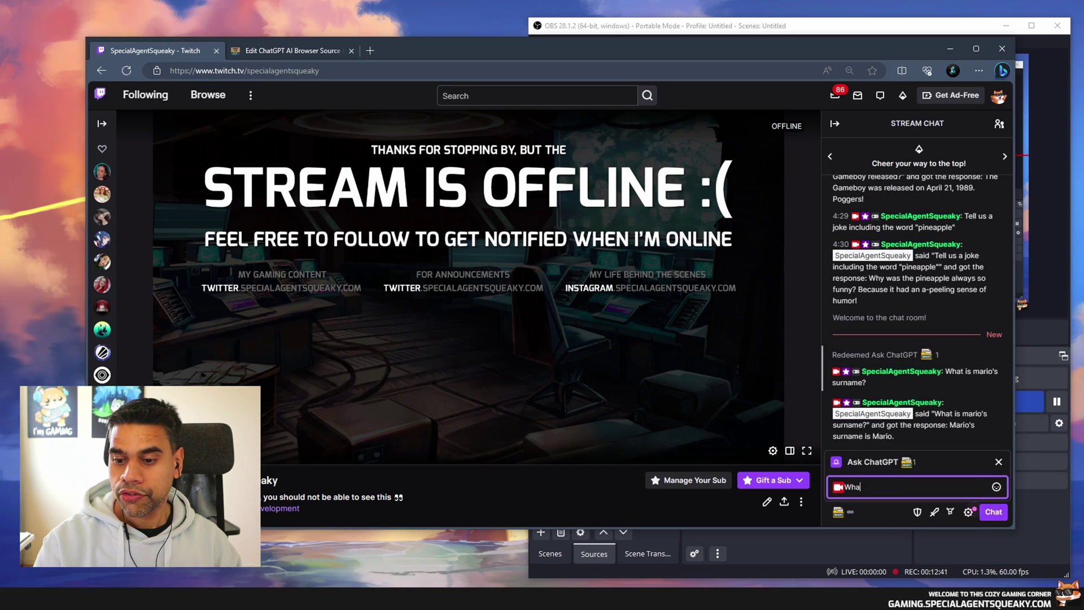
text(t is the famous quote)
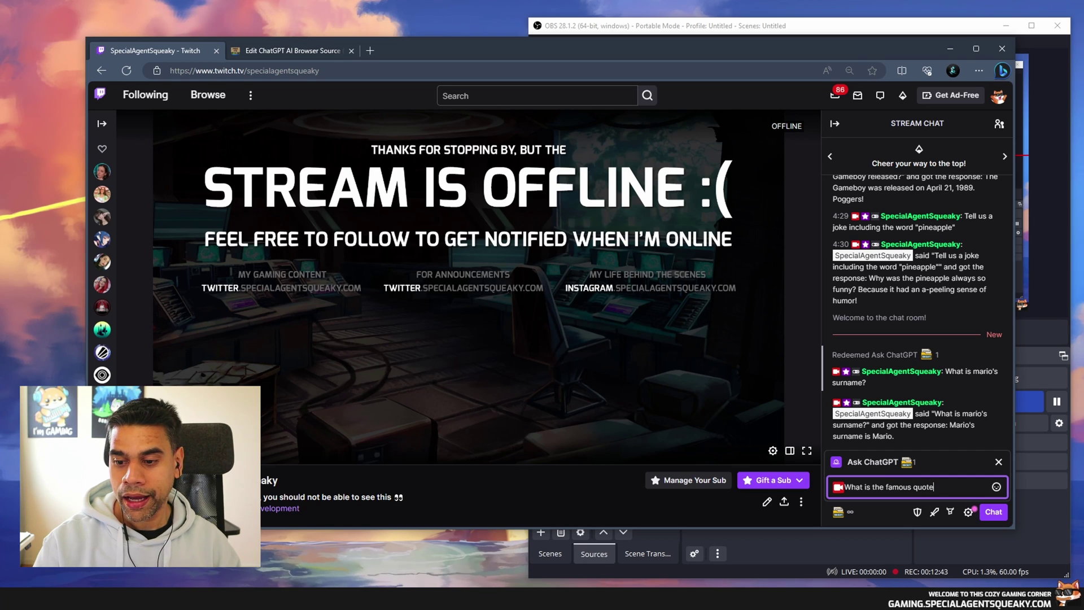
text( HAL 90)
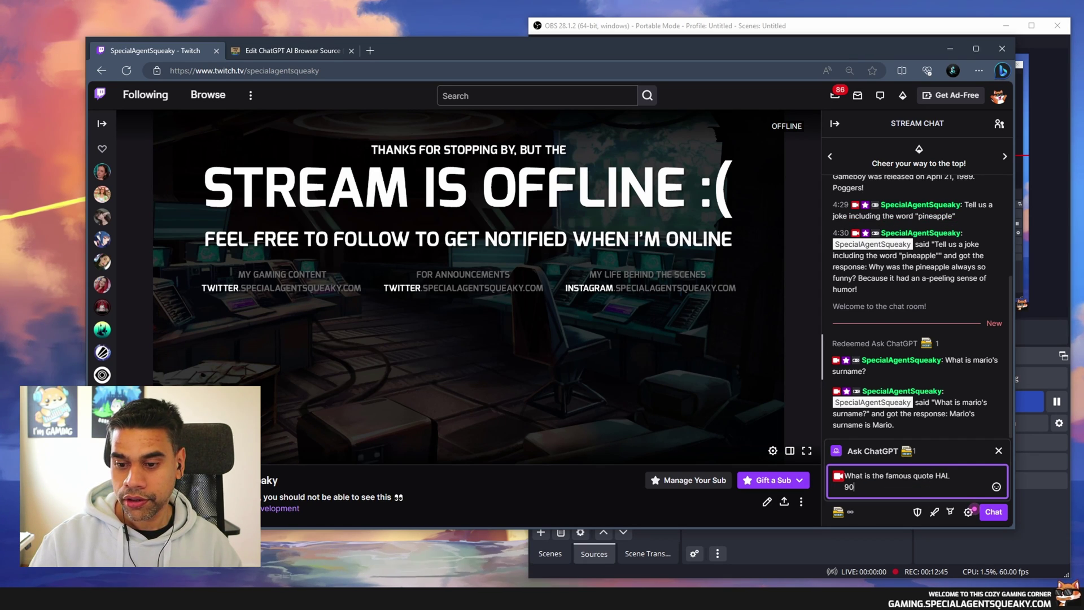
text(00 says?)
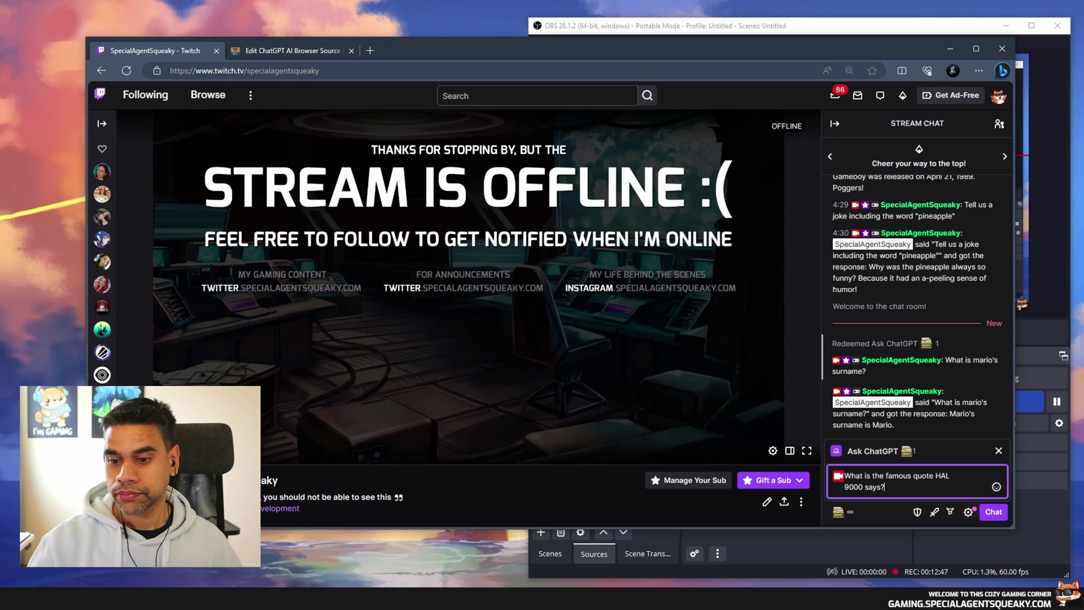
key(Return)
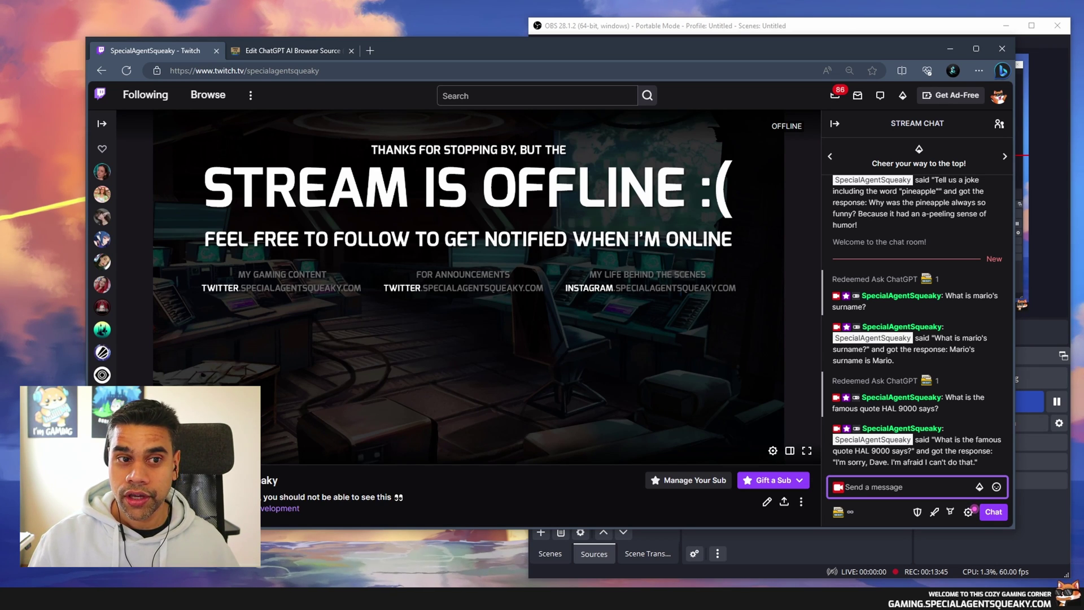
Step: In the ChatGPT browser source settings, turn off the free voices David and Susan
key(ctrl+Tab)
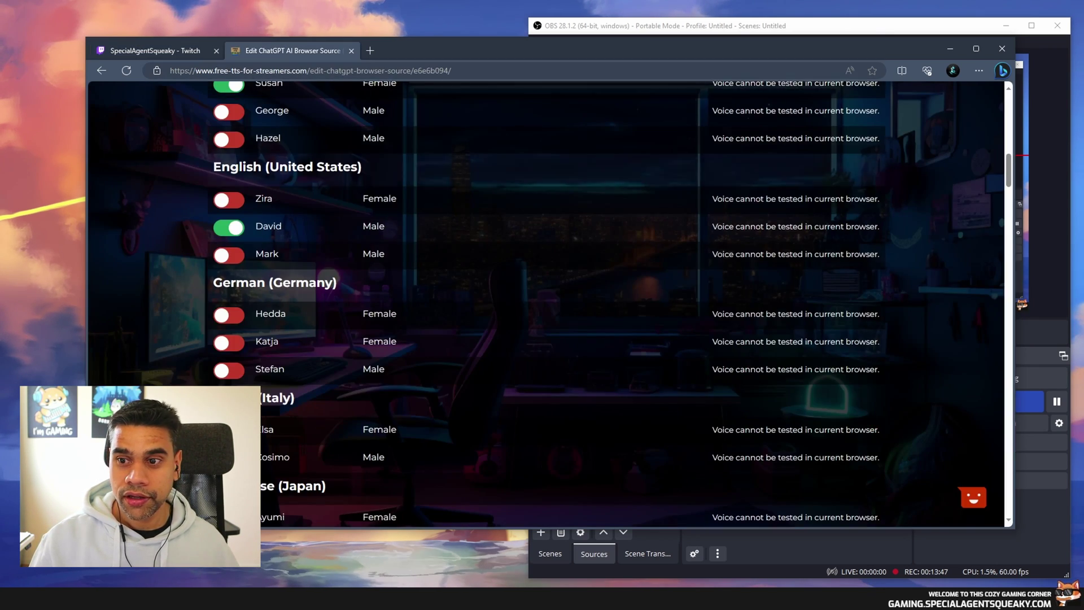
scroll(546, 304, up, 15)
scroll(546, 305, down, 3)
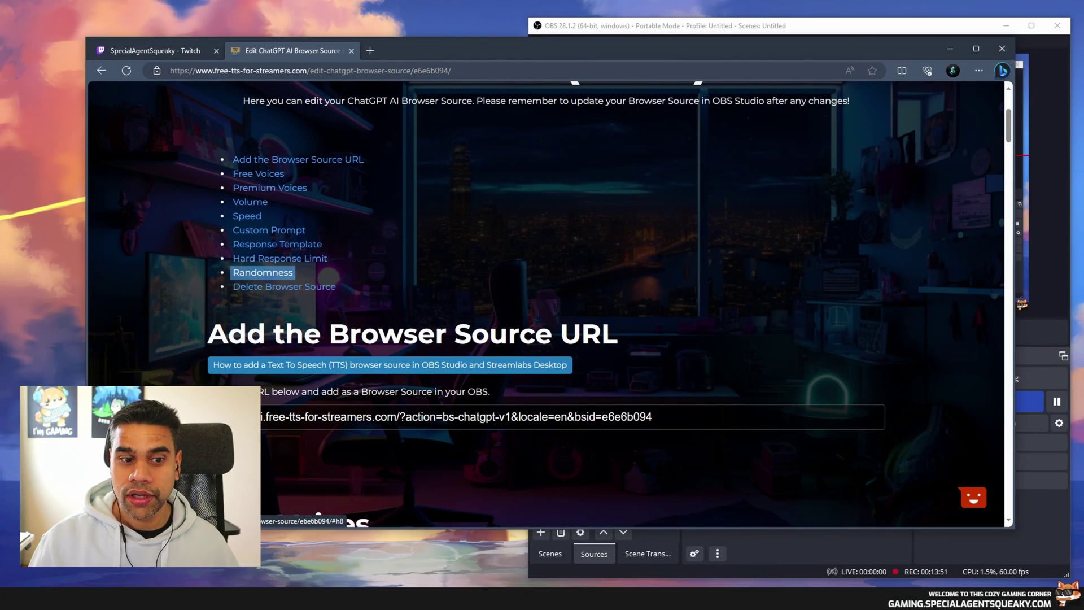
scroll(547, 305, down, 1)
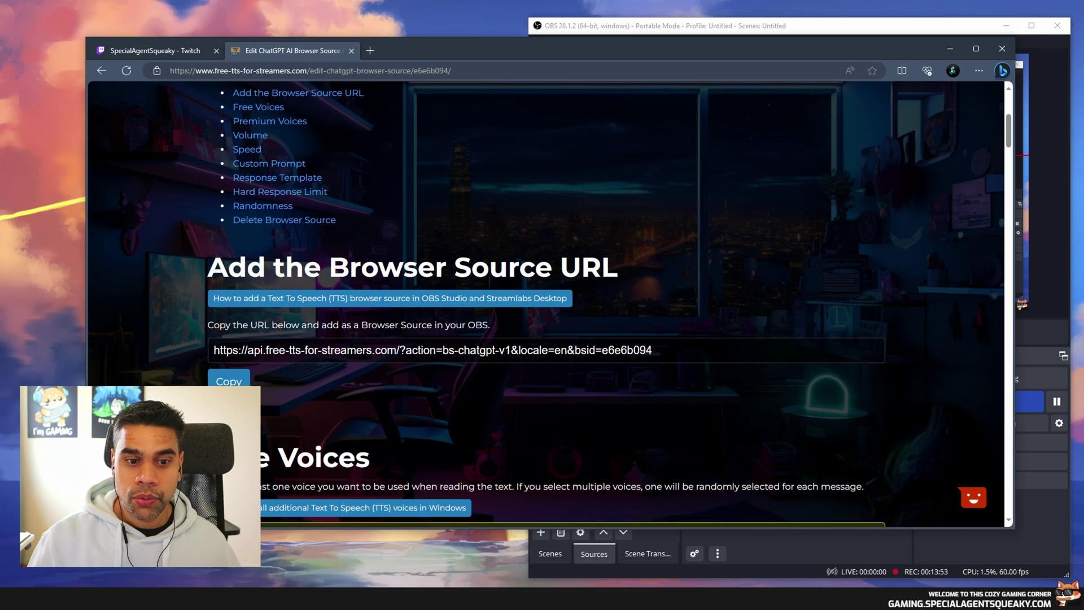
scroll(546, 305, down, 4)
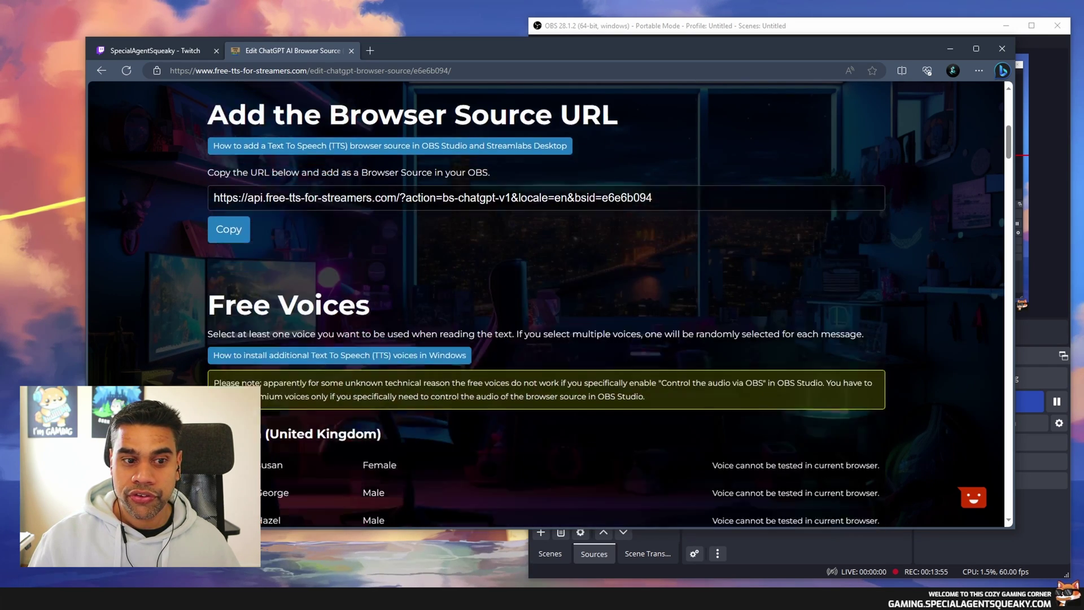
scroll(547, 305, down, 5)
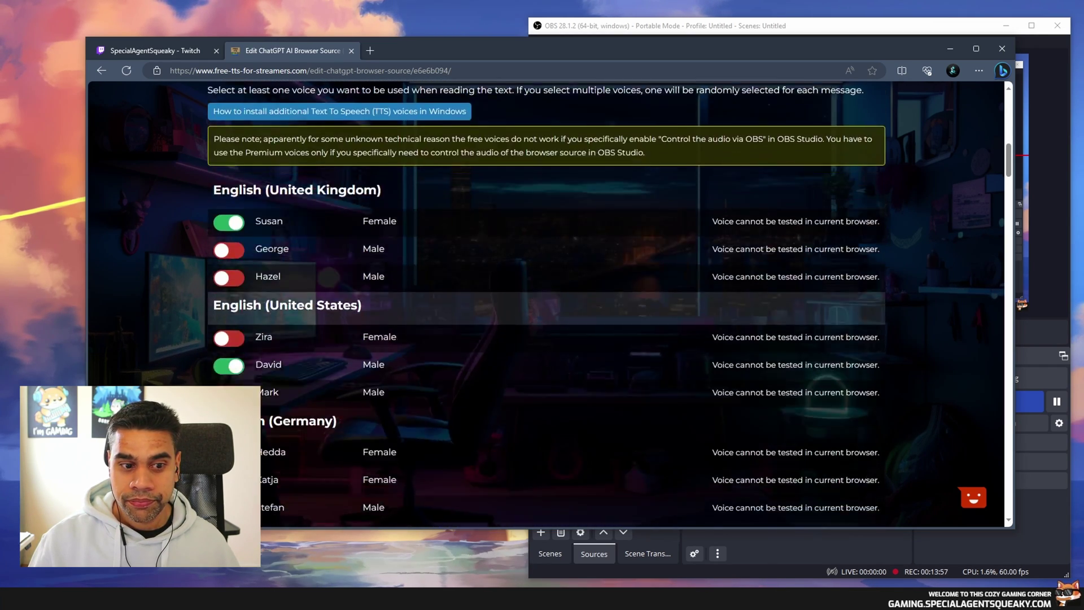
scroll(547, 305, down, 13)
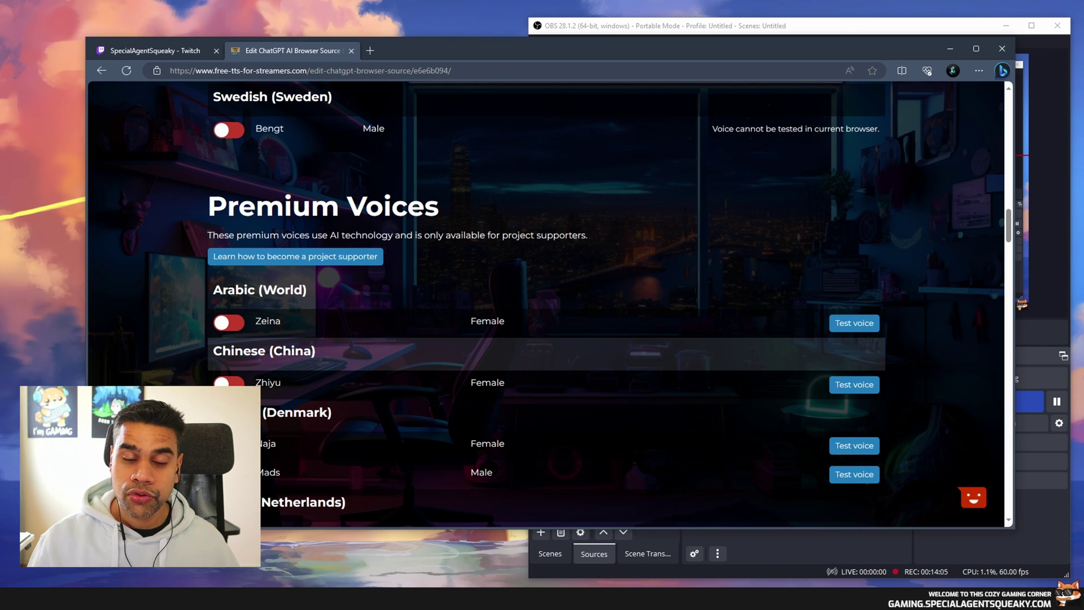
scroll(547, 305, down, 1)
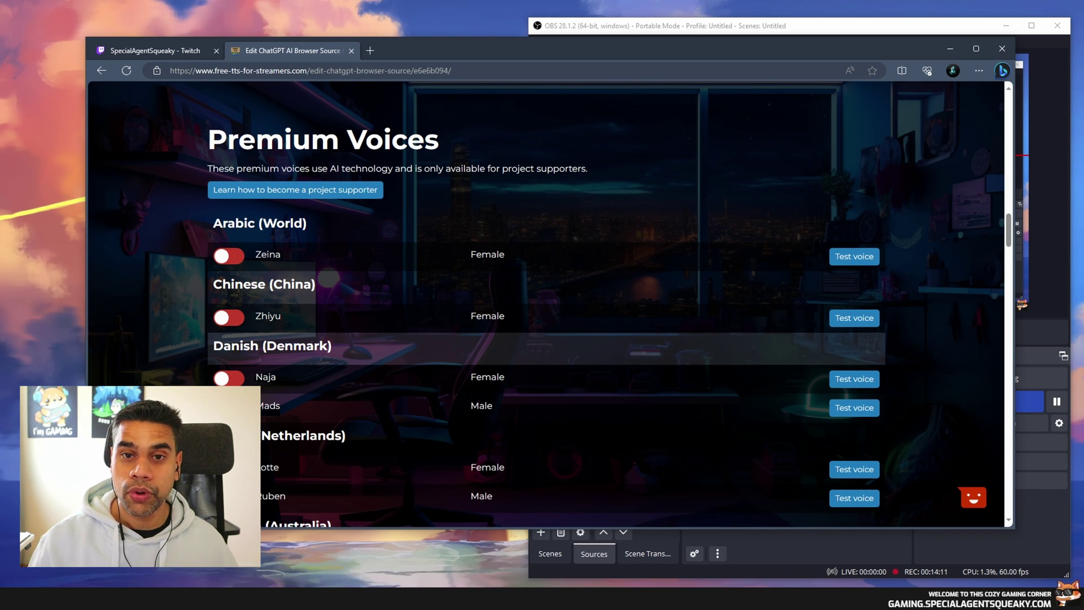
scroll(547, 304, up, 1)
scroll(547, 304, down, 1)
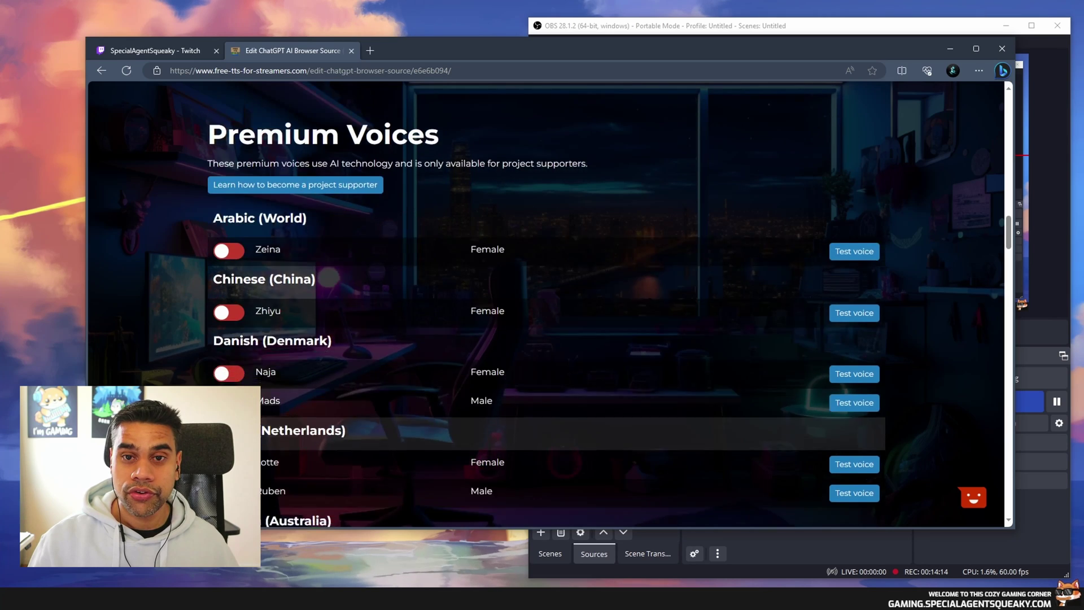
scroll(546, 305, down, 1)
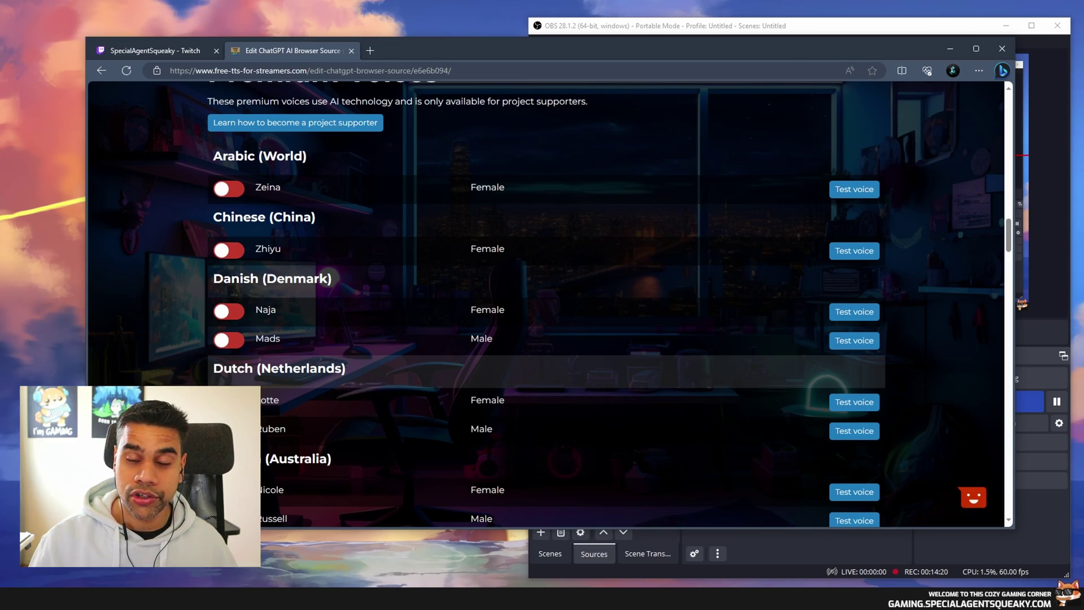
scroll(546, 305, up, 12)
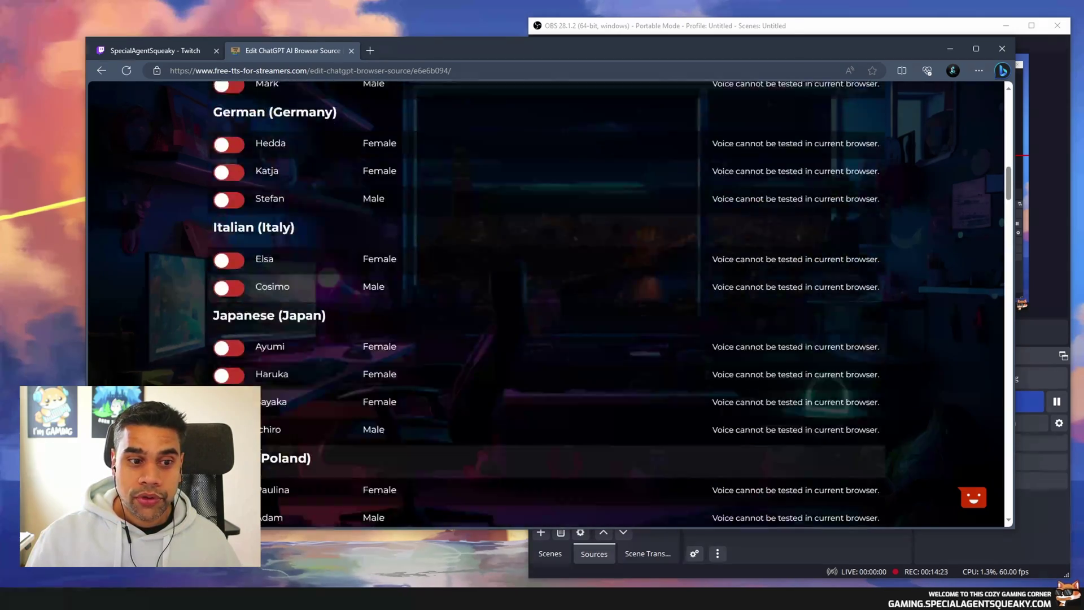
scroll(547, 305, up, 3)
scroll(546, 305, up, 2)
click(228, 360)
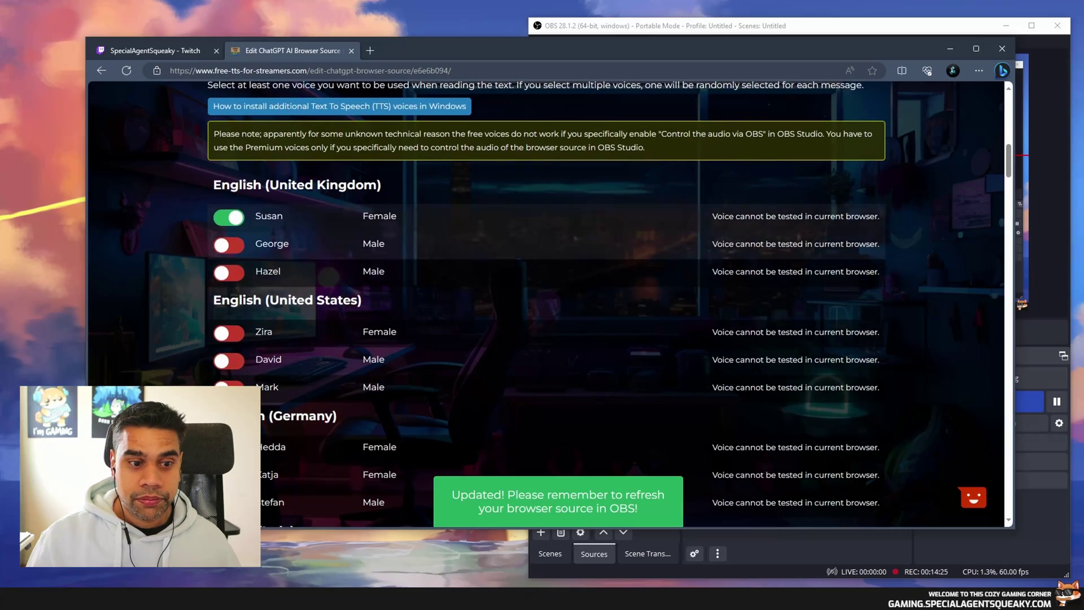
click(229, 216)
Step: Turn on the premium English (United Kingdom) voice Brian
scroll(229, 216, down, 15)
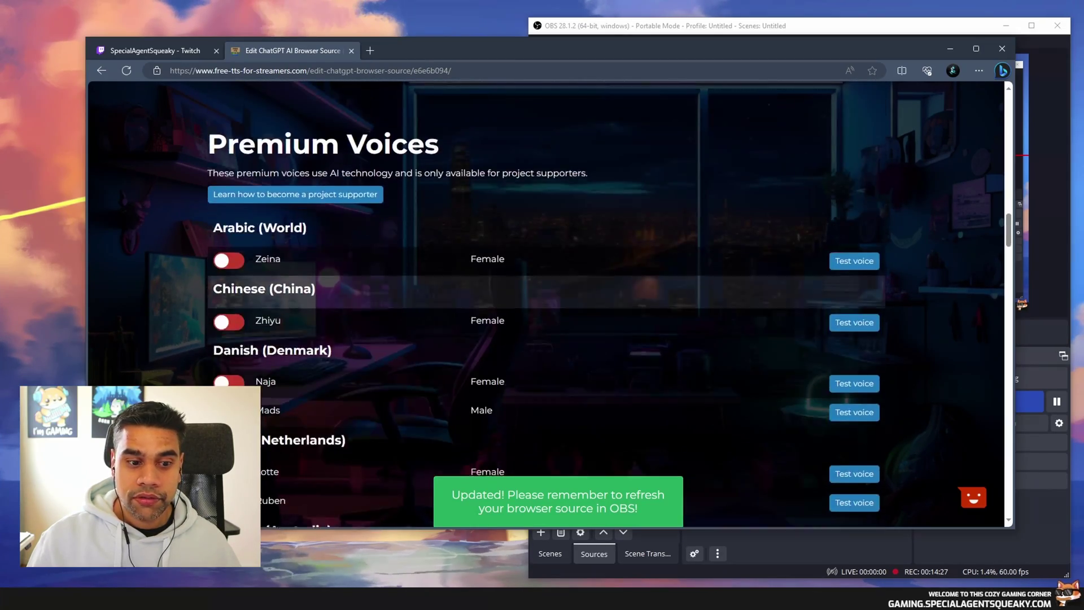
scroll(547, 304, down, 7)
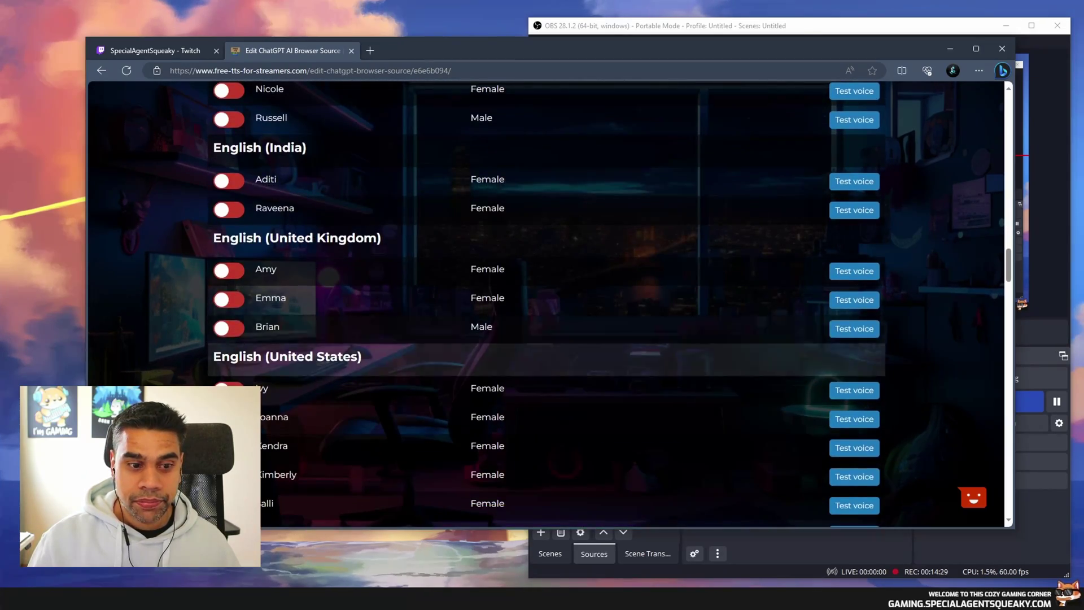
click(229, 327)
scroll(228, 328, down, 2)
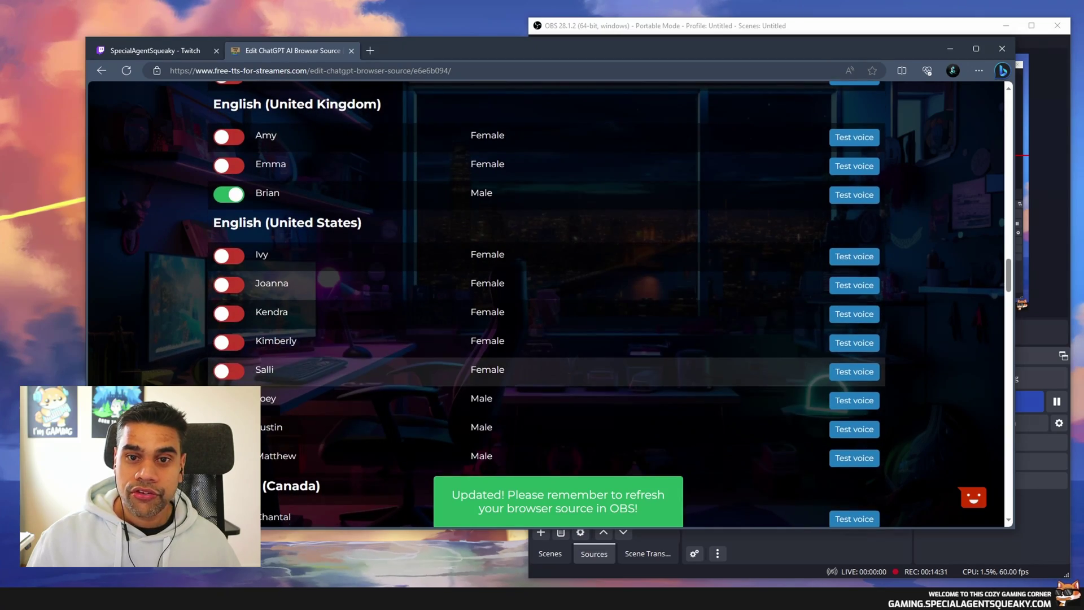
scroll(546, 305, down, 10)
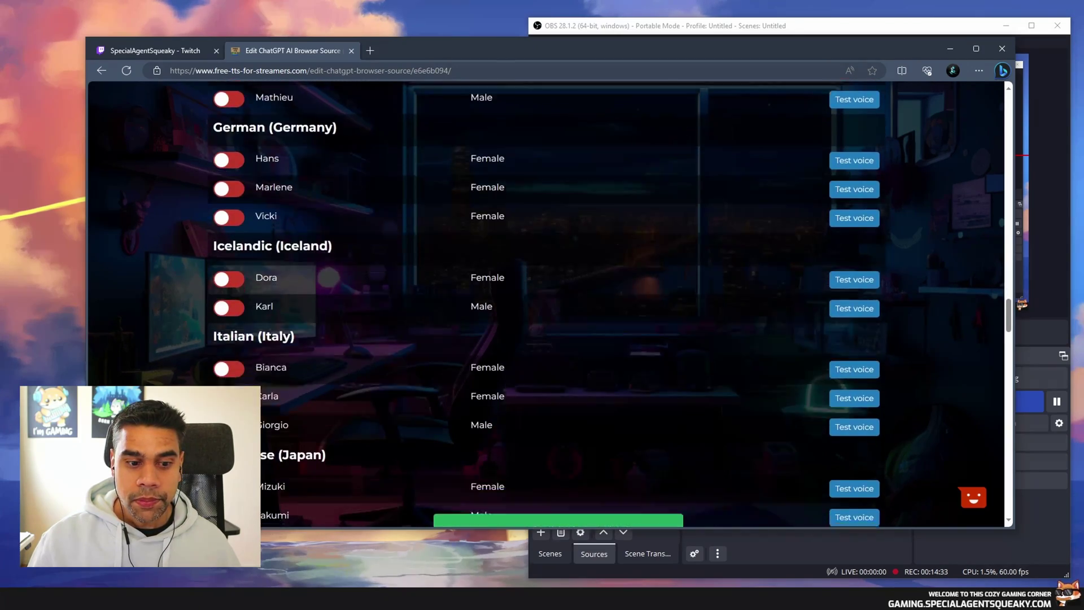
scroll(547, 305, down, 9)
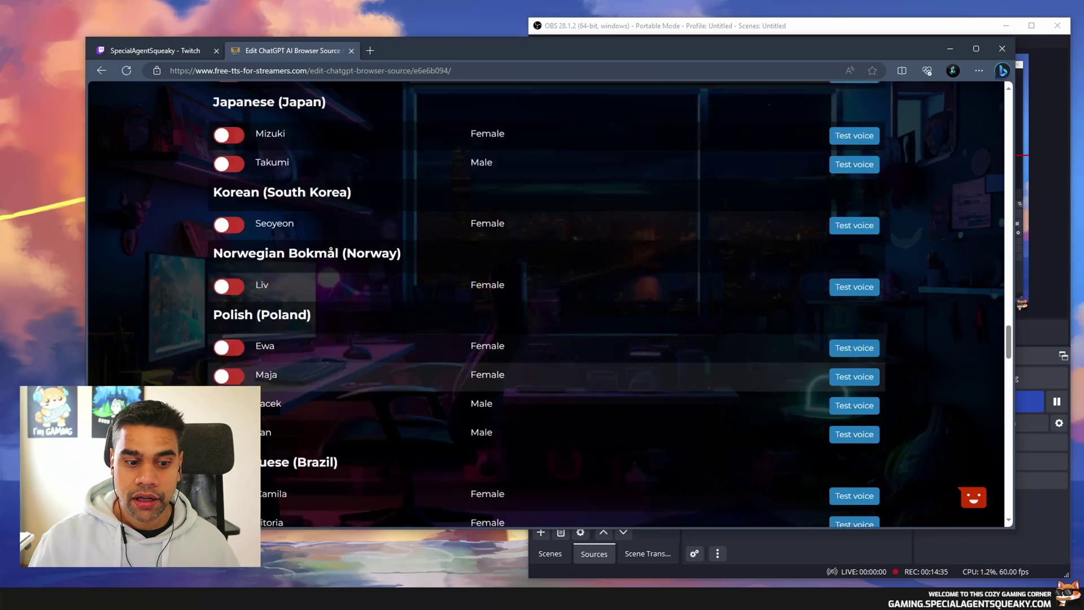
scroll(547, 305, down, 14)
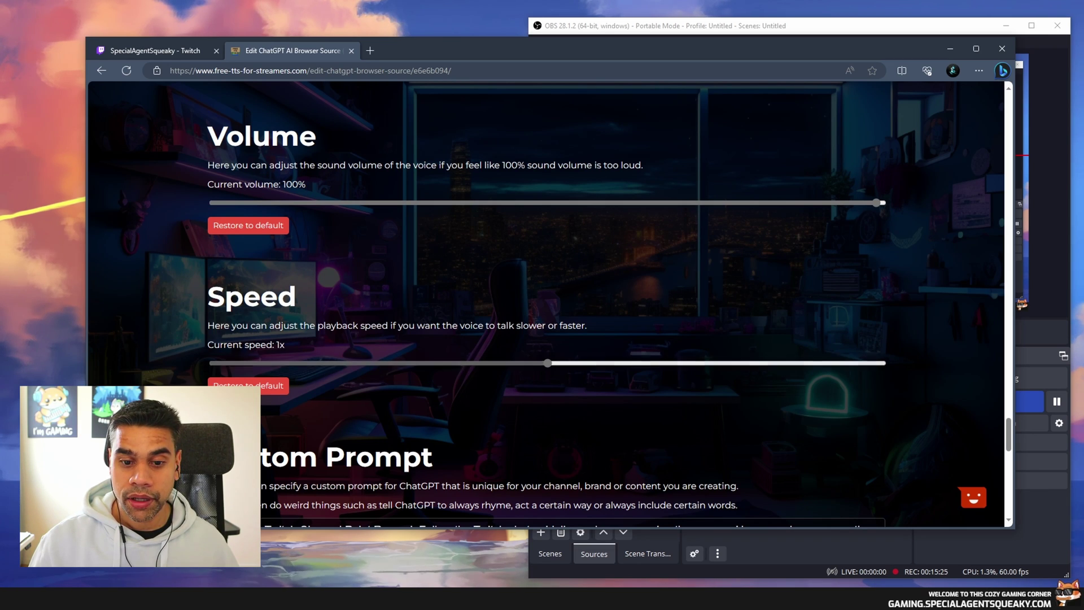
drag(547, 363, 854, 363)
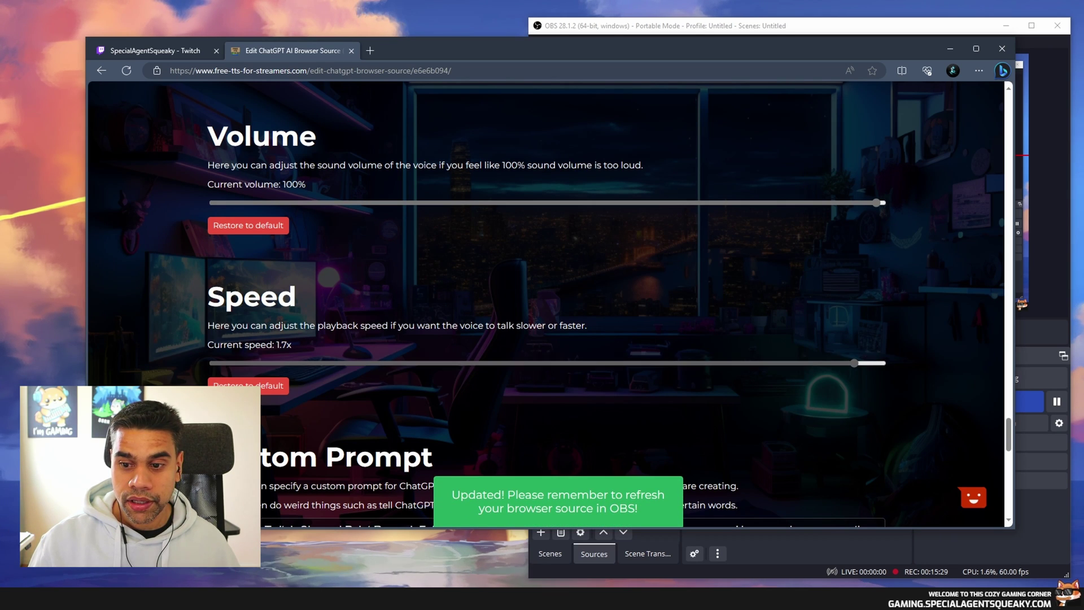
key(Right)
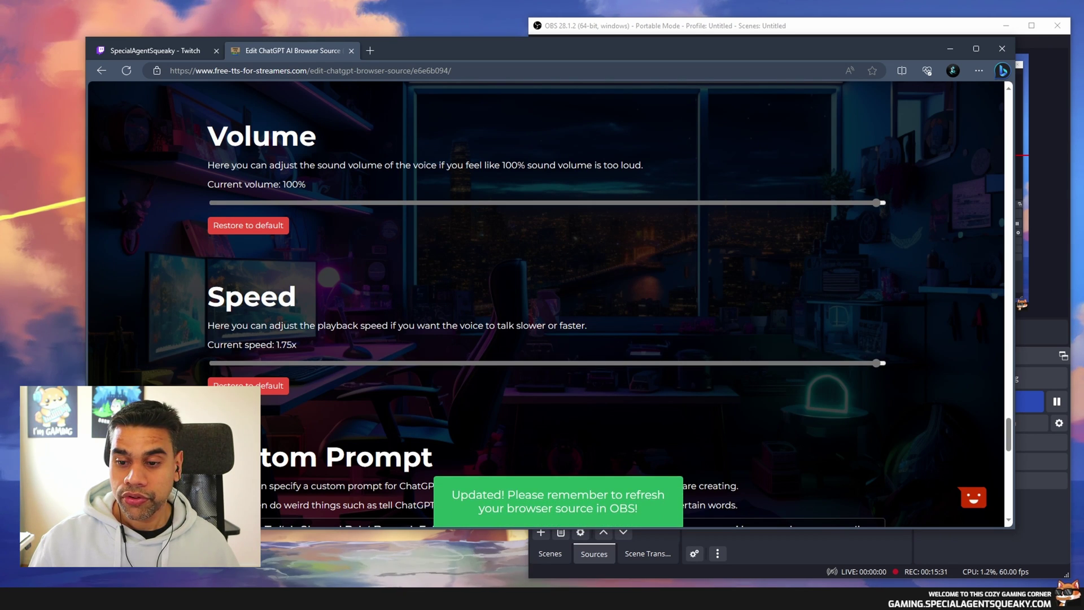
key(Left)
key(Left)
key(Left)
key(Left)
key(Left)
key(Left)
key(Left)
key(Left)
key(Left)
key(Left)
key(Left)
key(Left)
key(Left)
key(Left)
key(Left)
key(Left)
key(Left)
key(Left)
key(Left)
key(Left)
key(Left)
key(Left)
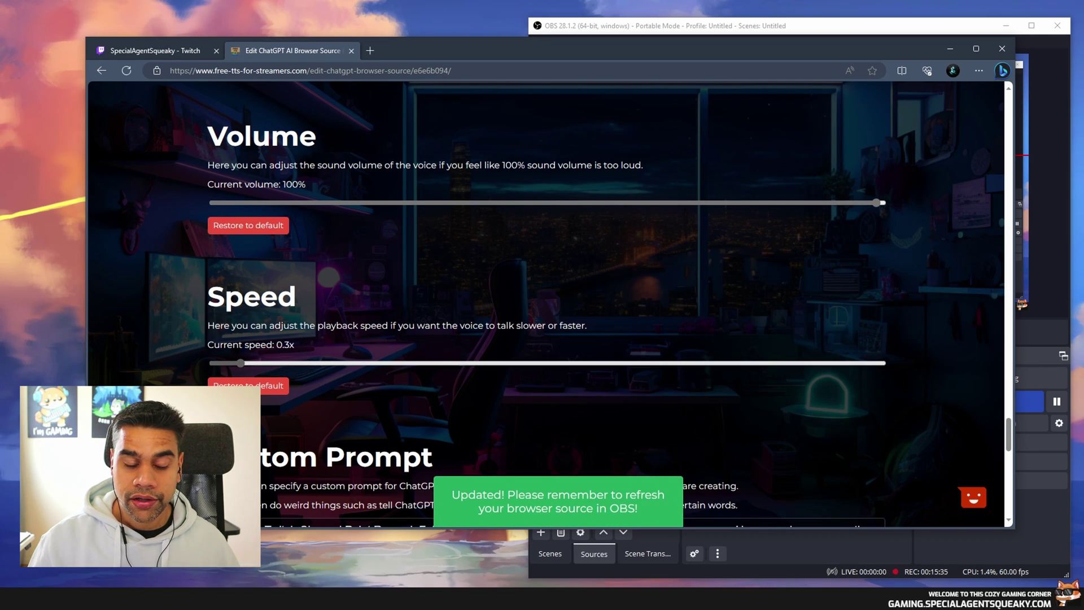
key(Right)
key(Right)
key(Right)
key(Right)
key(Right)
key(Right)
key(Right)
key(Right)
key(Right)
key(Right)
key(Right)
key(Right)
key(Right)
key(Right)
key(Right)
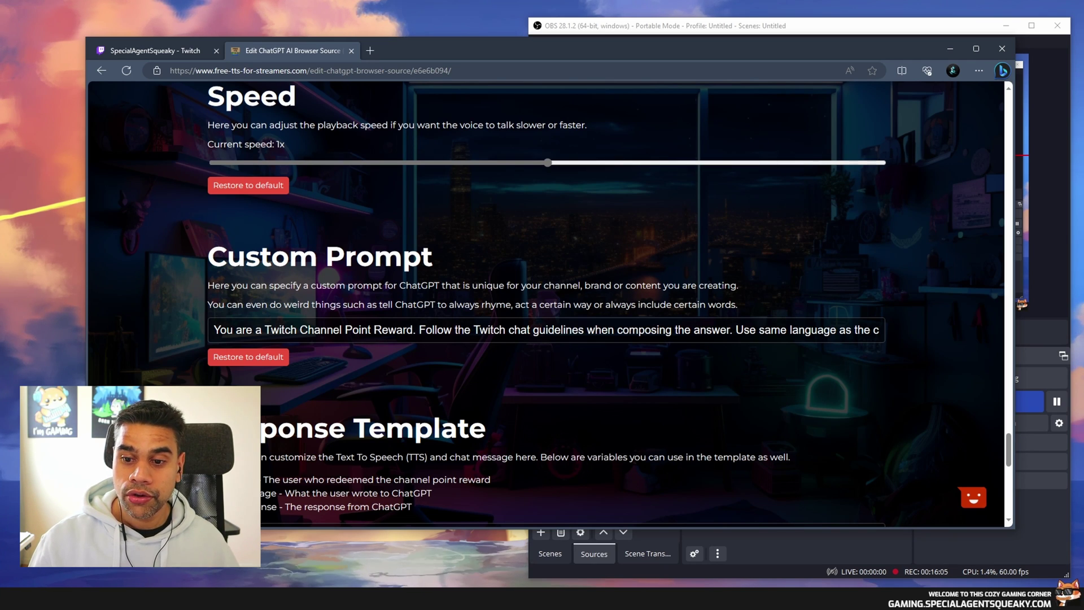
Step: Replace the Custom Prompt with 'Please be savvy and if possible, include the word "banana" in your response.'
drag(749, 330, 800, 330)
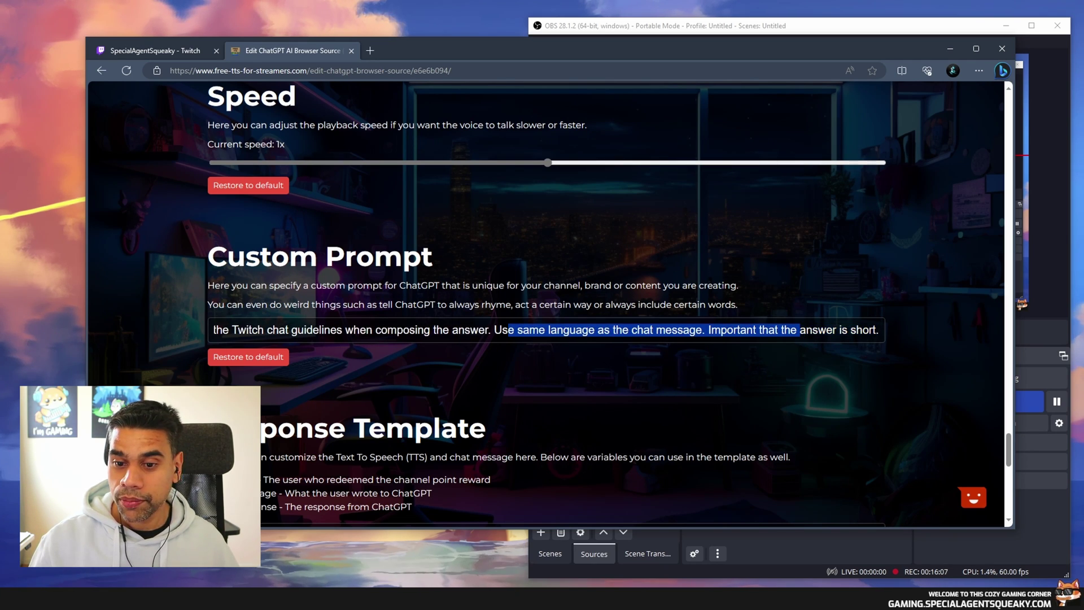
click(703, 329)
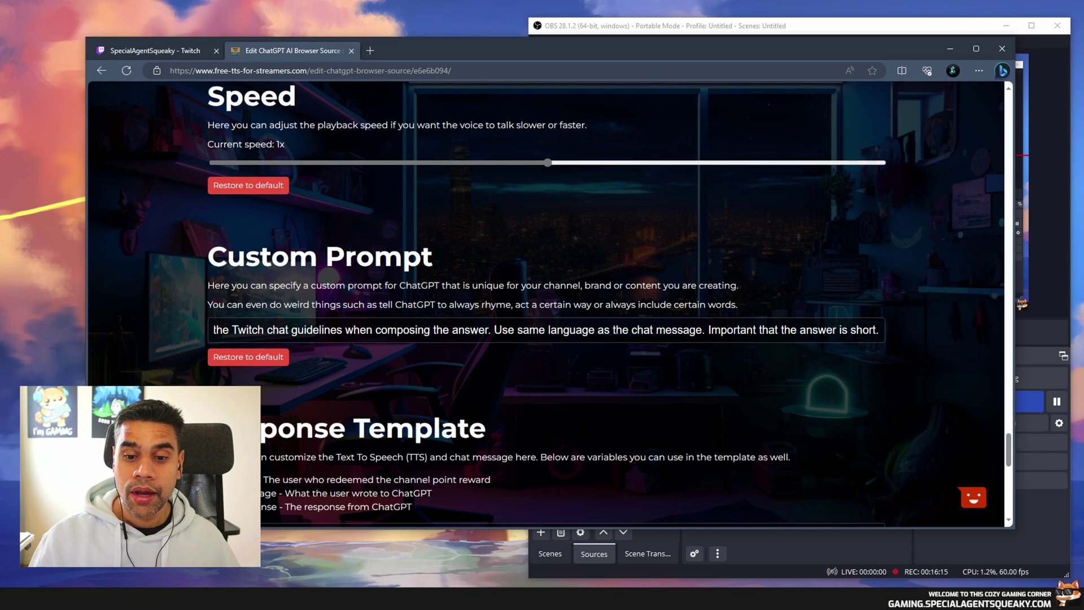
click(684, 330)
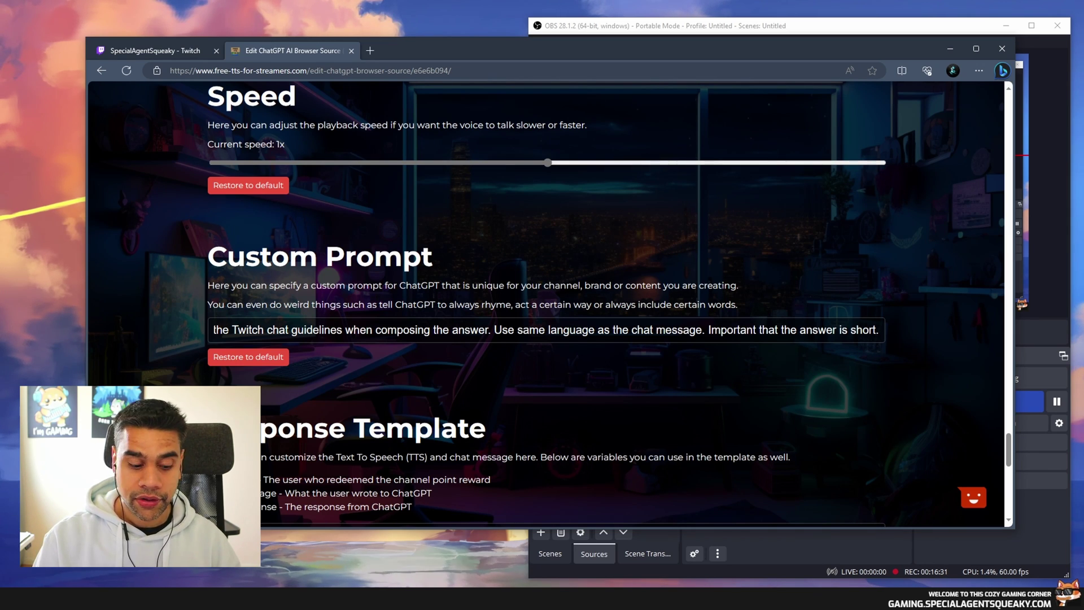
key(ctrl+a)
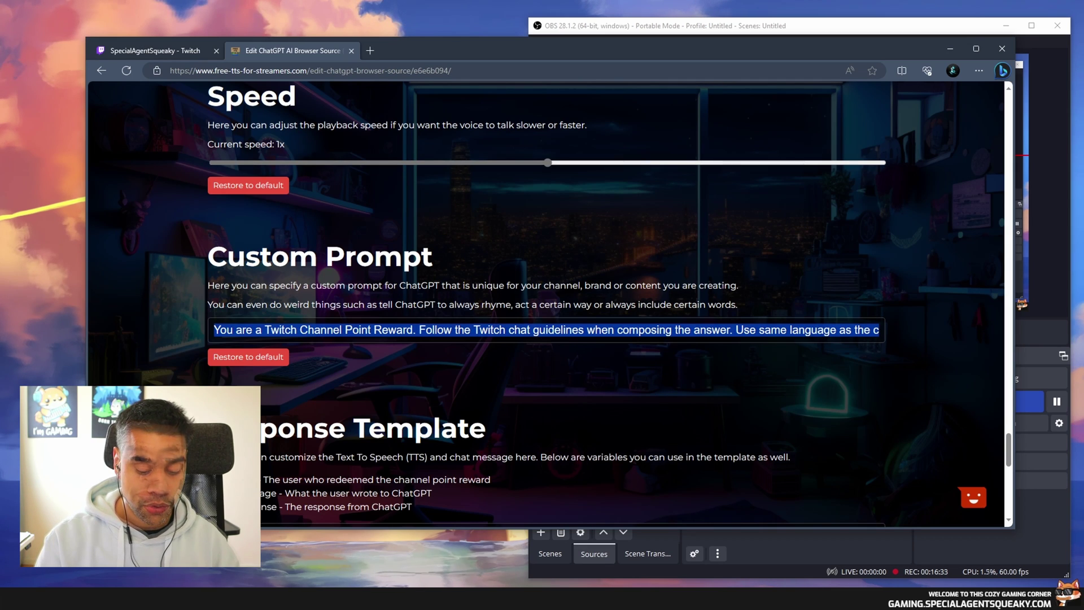
text(Please)
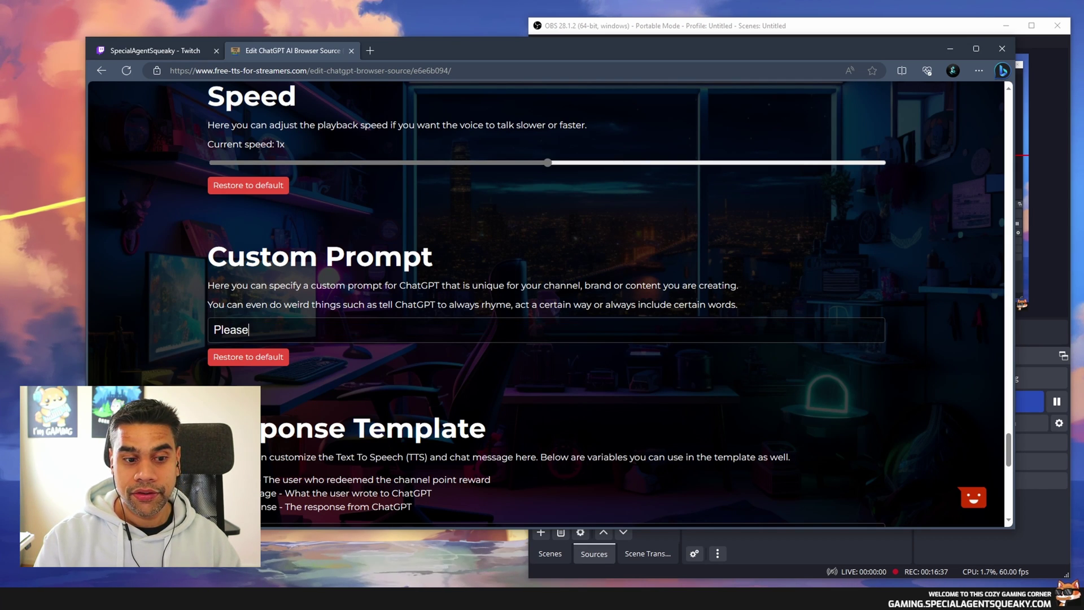
text( be savv)
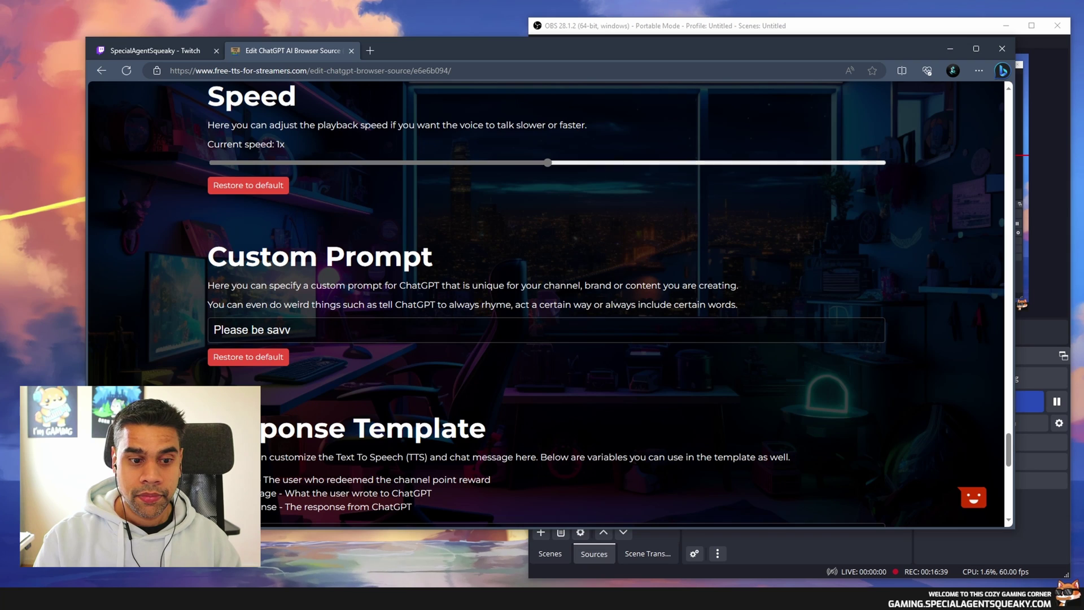
text(y and if possi)
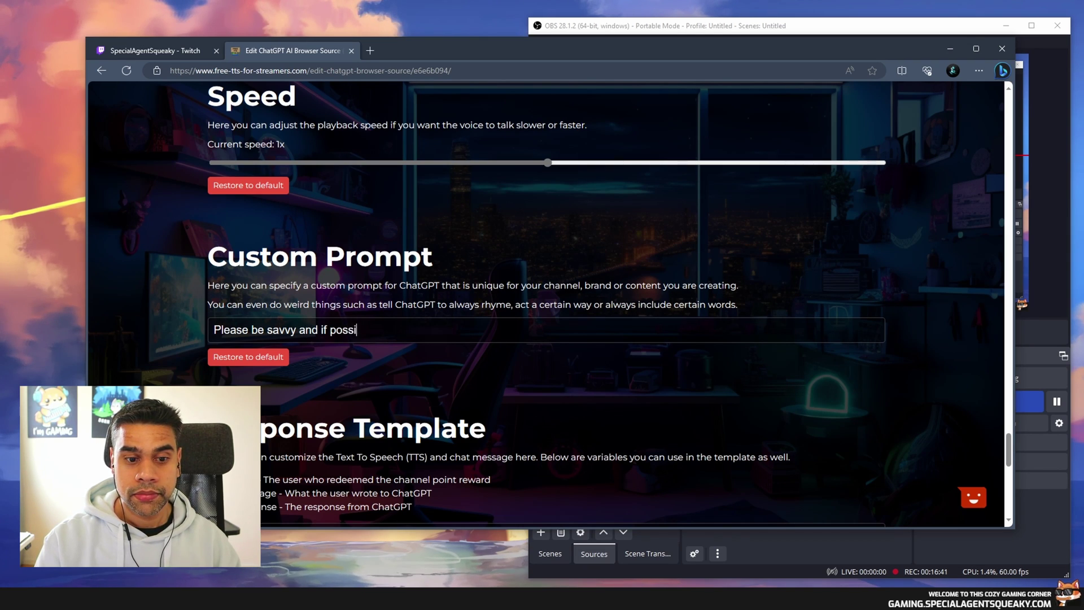
text(ble, include the wor)
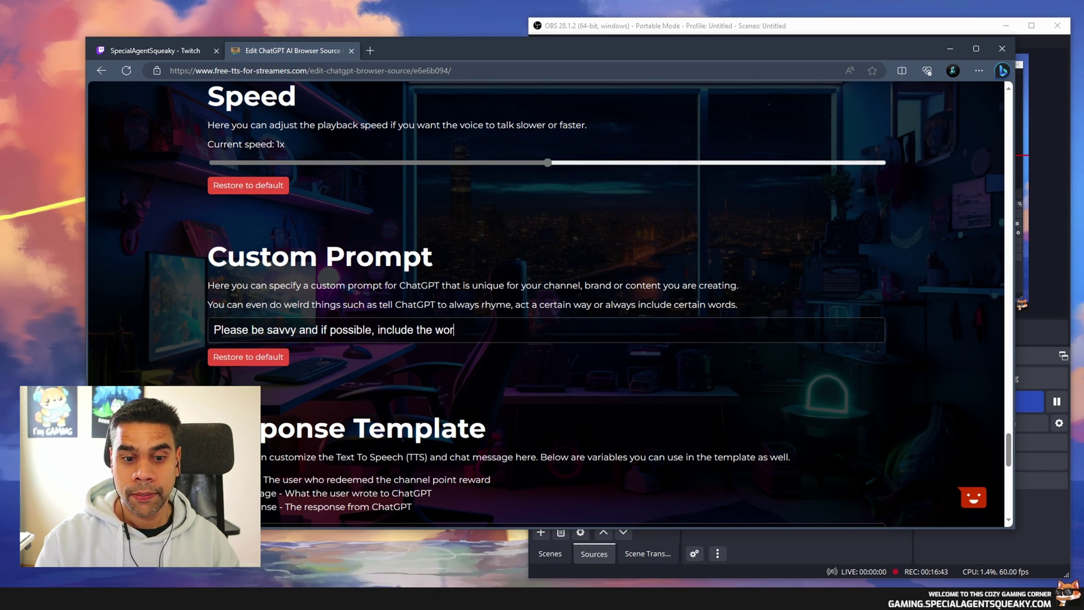
text(d "banana" in your )
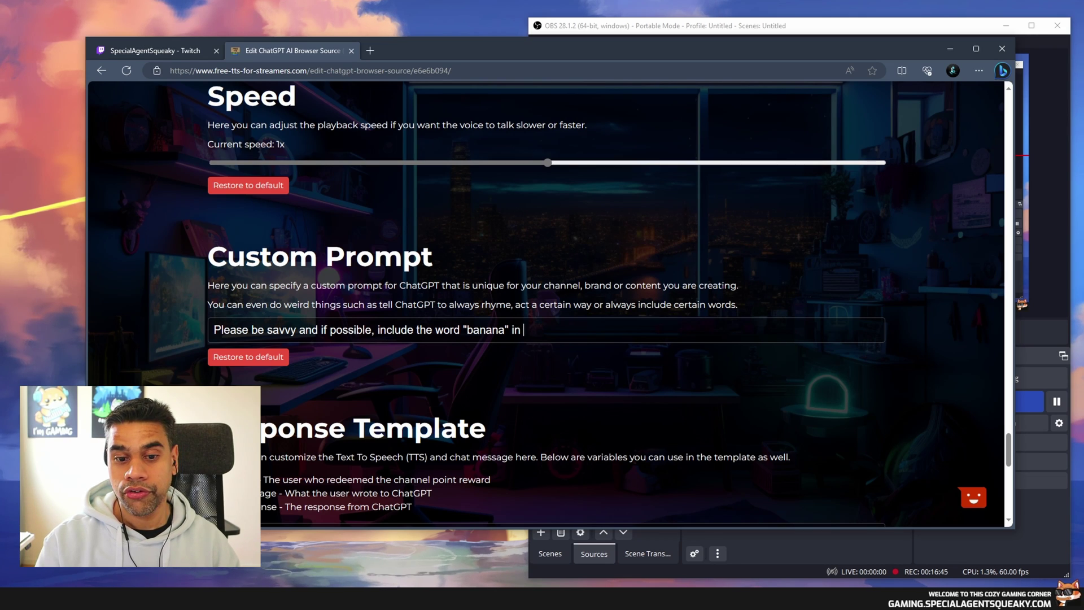
text(response.)
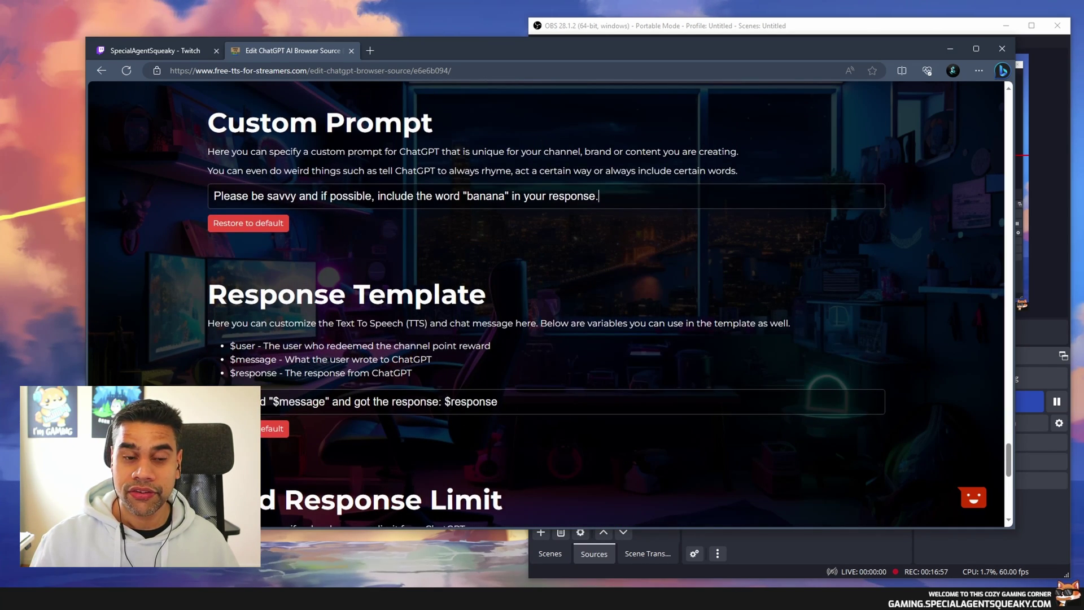
scroll(548, 305, down, 1)
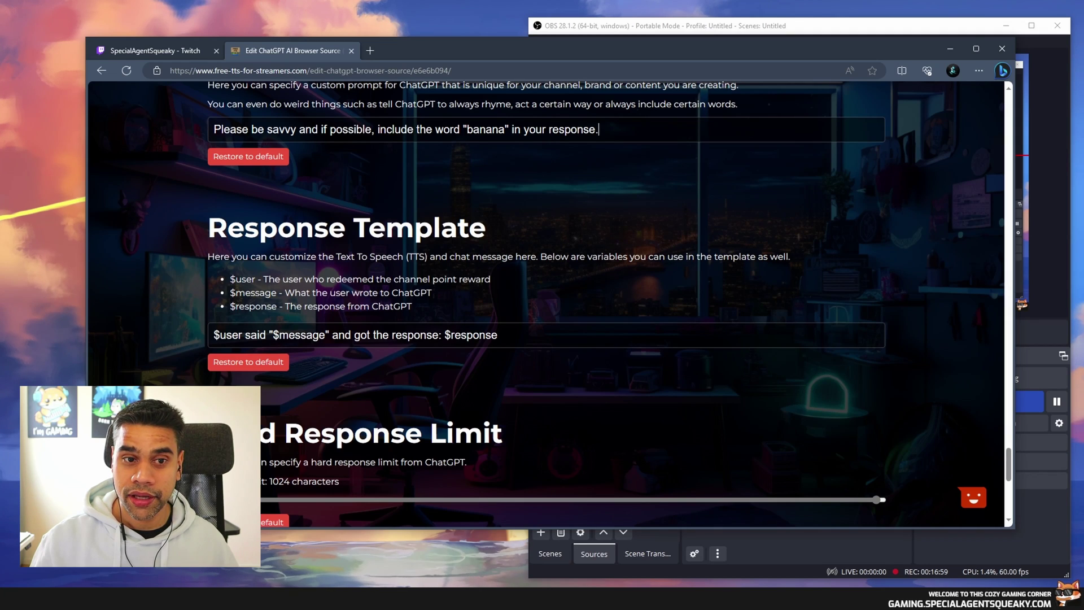
key(ctrl+shift+Tab)
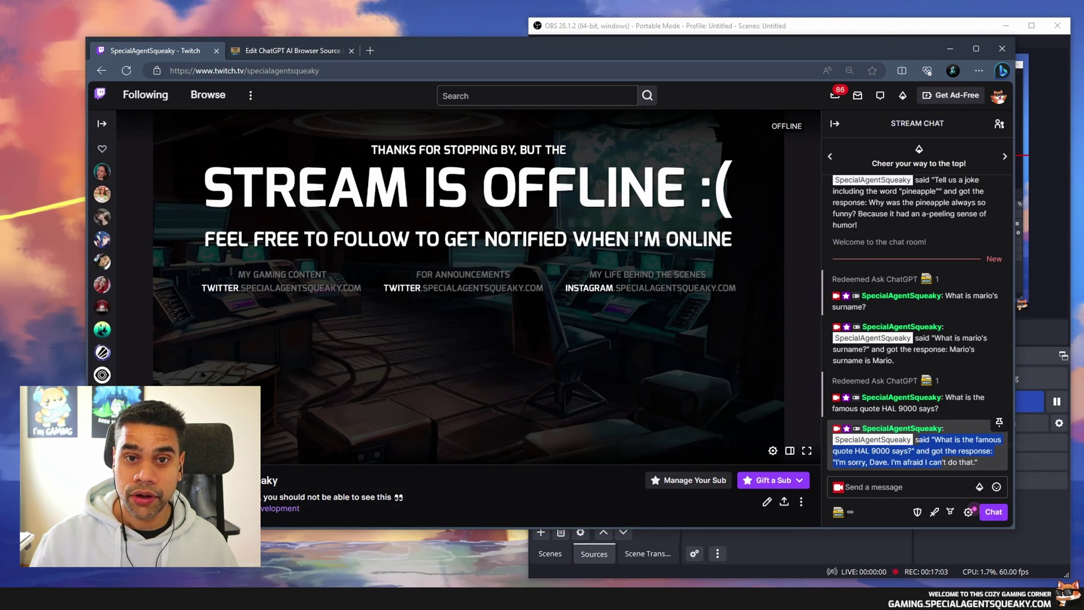
drag(833, 451, 979, 462)
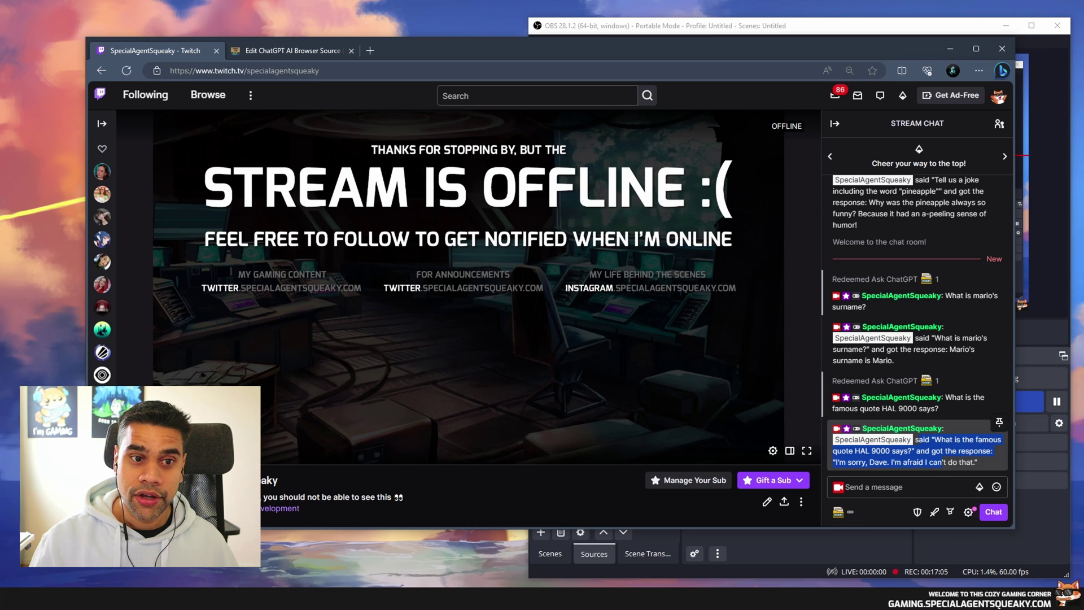
key(ctrl+Tab)
scroll(546, 295, down, 1)
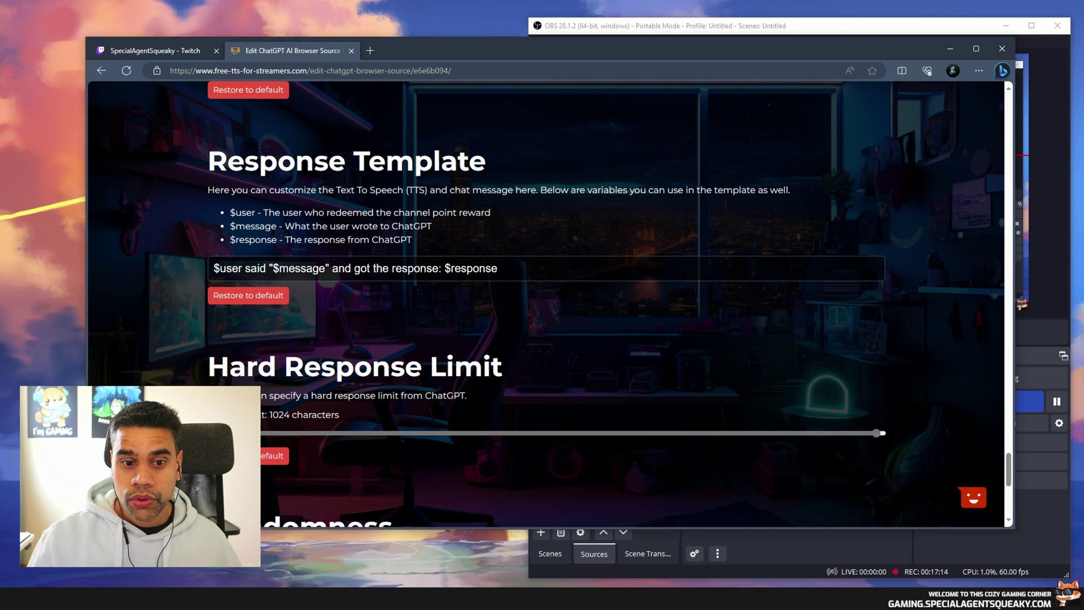
Step: Change the Response Template to 'ChatGPT: $response' and leave the Randomness slider at 1
drag(445, 268, 214, 268)
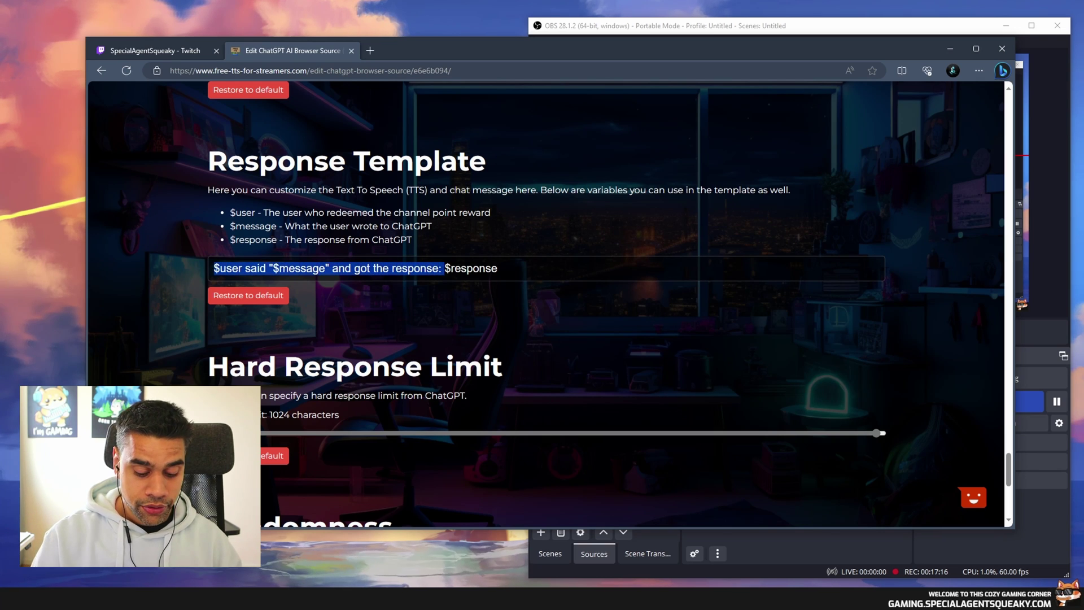
text(ChatGPT:)
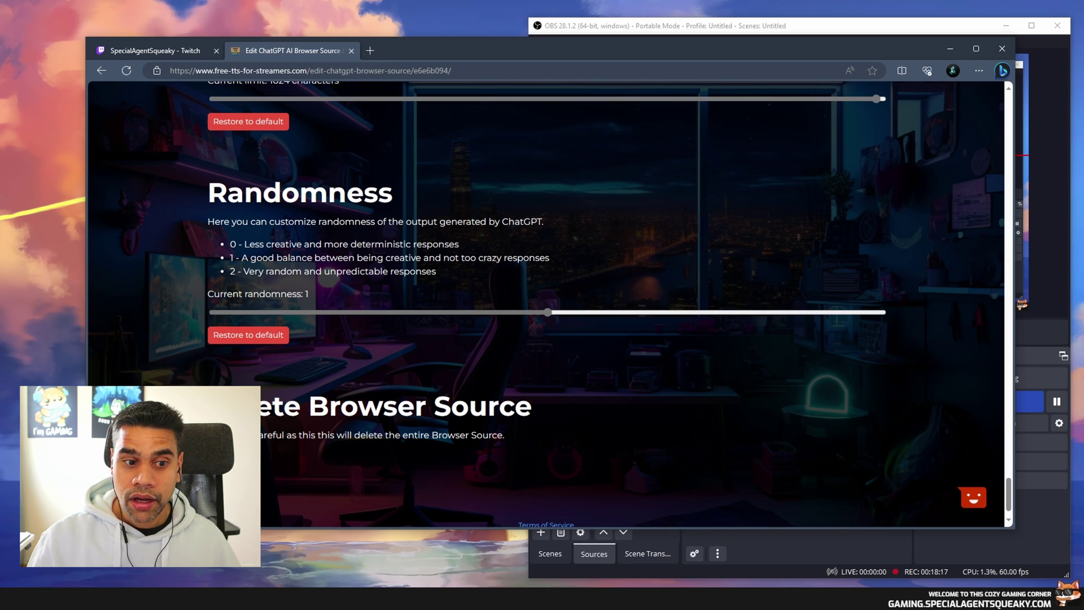
drag(548, 312, 285, 313)
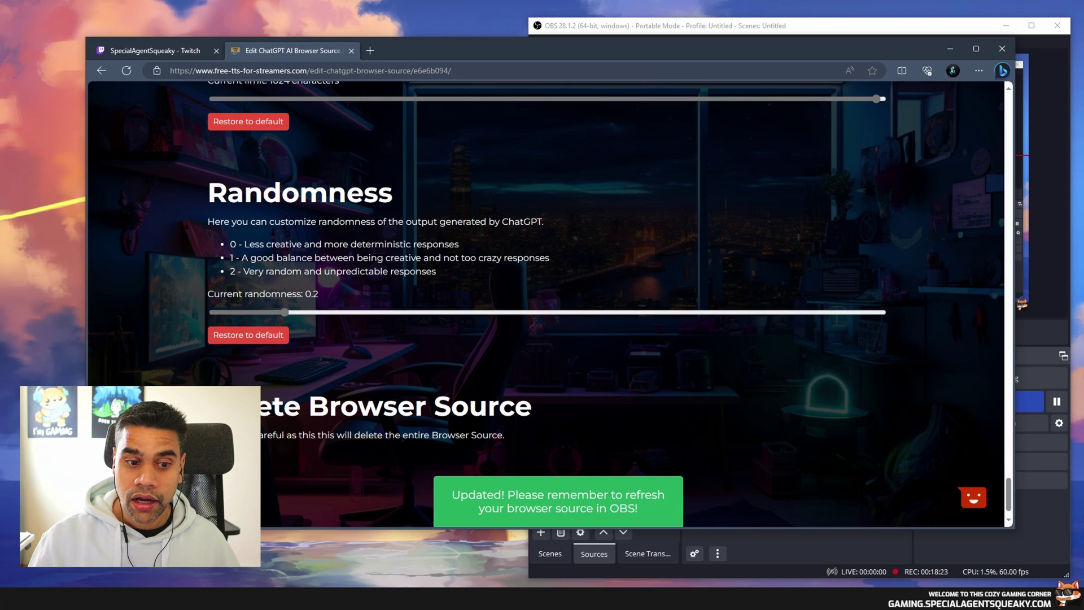
drag(285, 312, 876, 313)
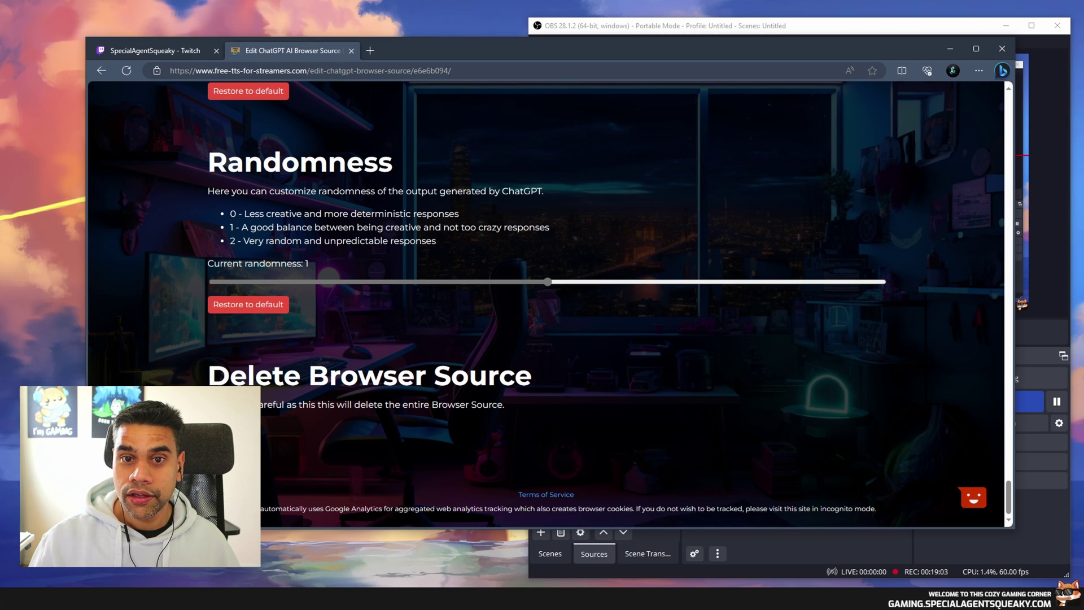
key(alt+Tab)
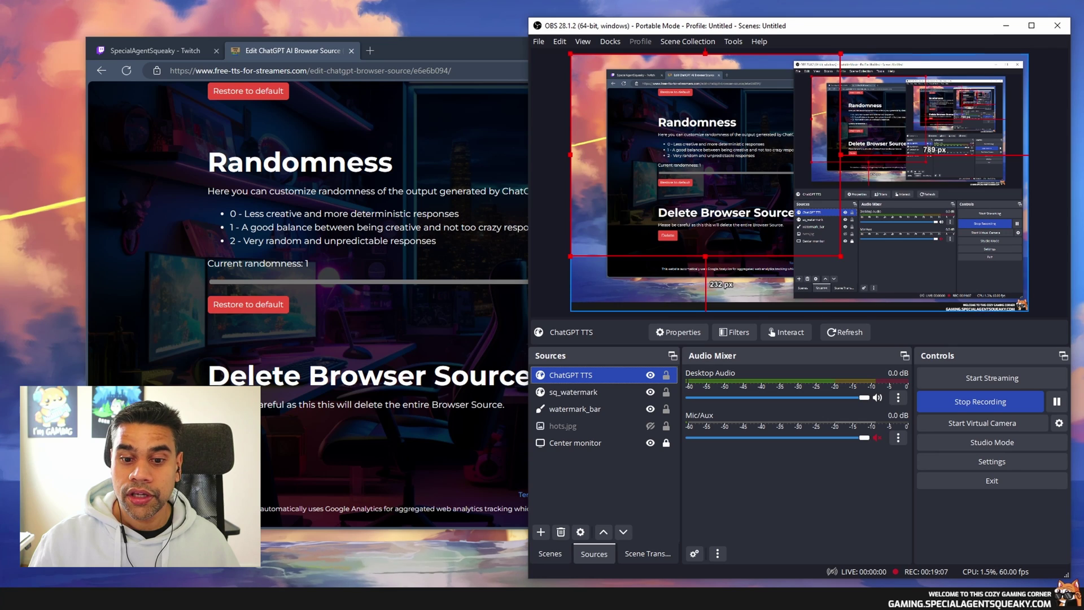
Step: Reload the ChatGPT TTS browser source by confirming its Properties with OK
double_click(571, 375)
scroll(819, 361, down, 3)
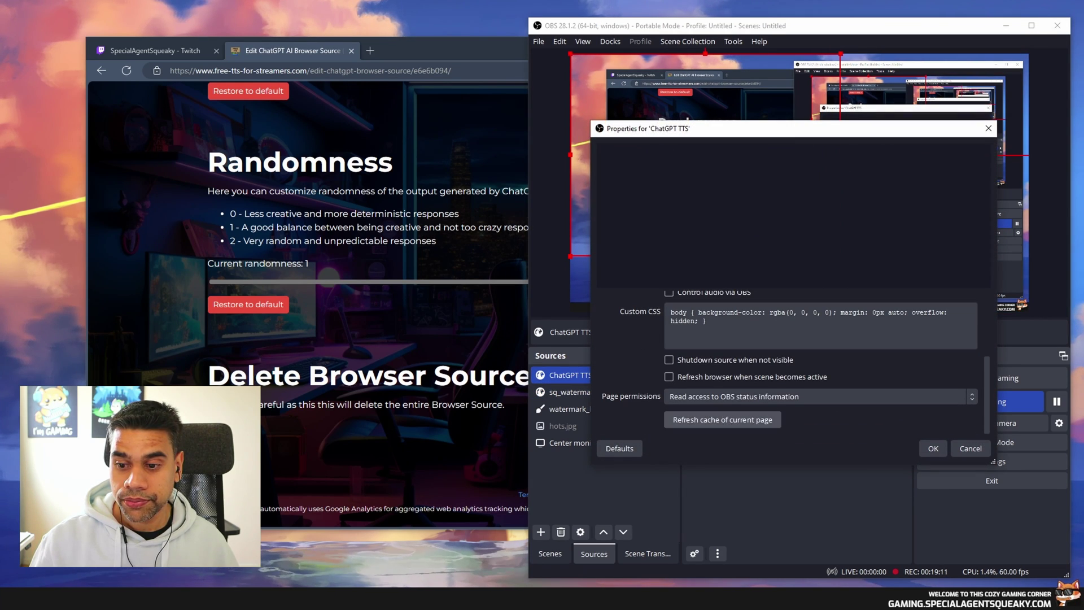
click(933, 448)
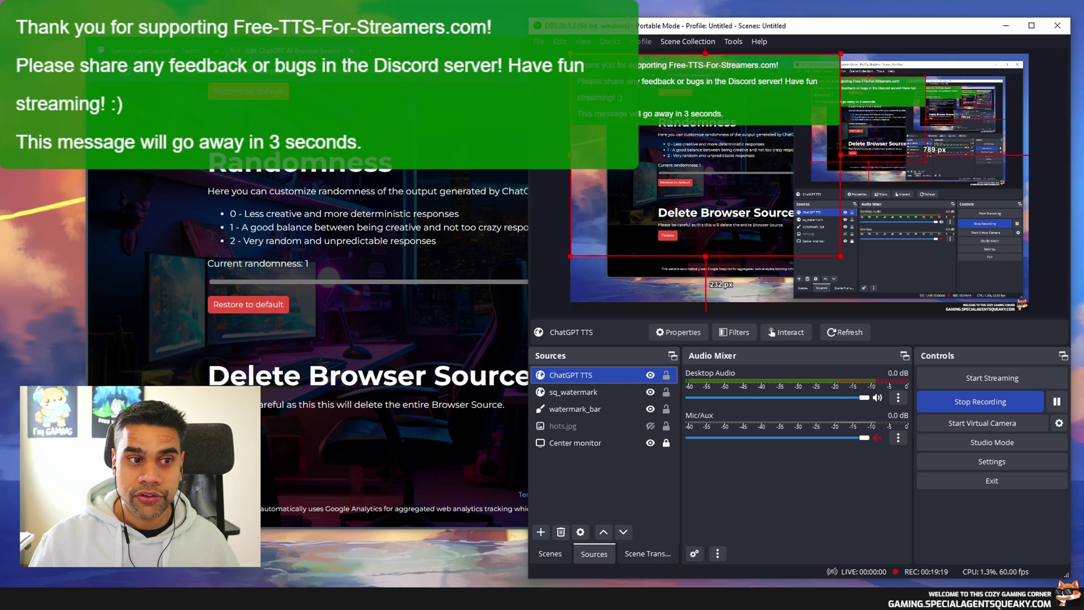
Step: Redeem Ask ChatGPT in Twitch chat with the question 'Who is Zelda?'
key(alt+Tab)
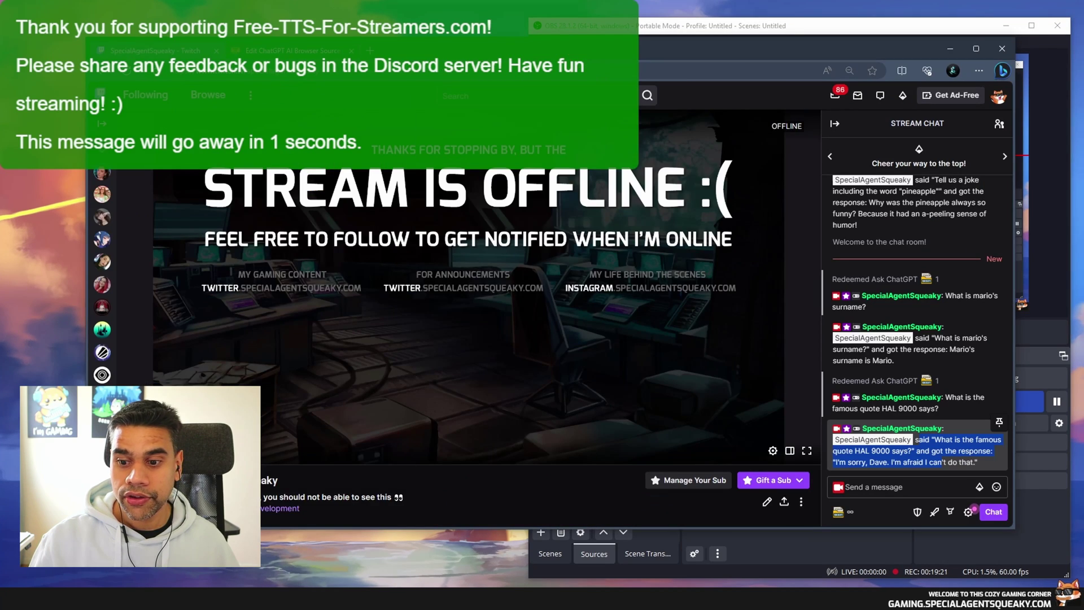
click(909, 487)
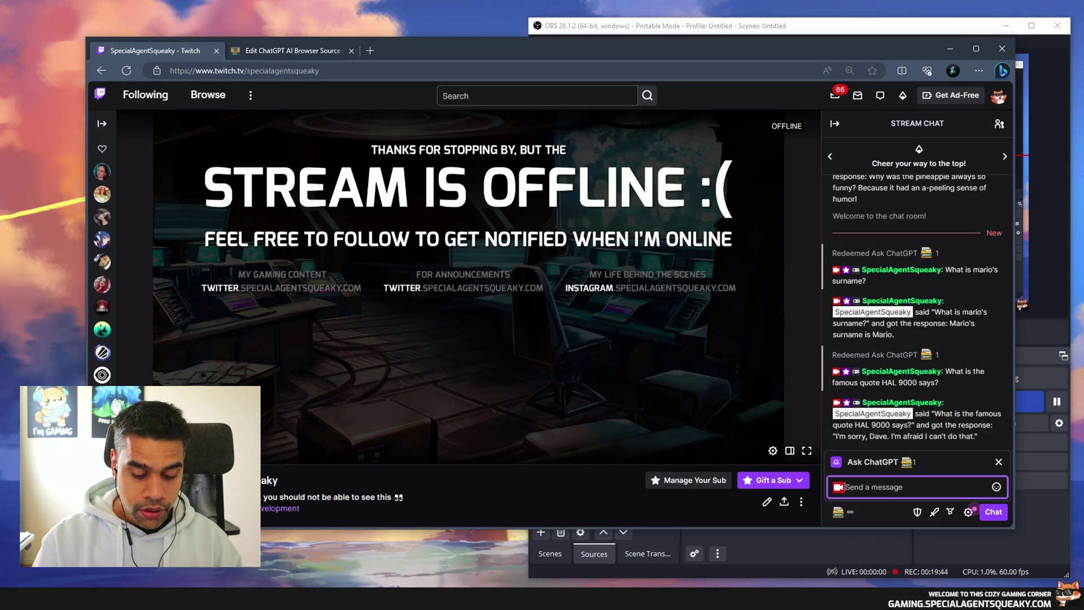
text(Who is Zelda?)
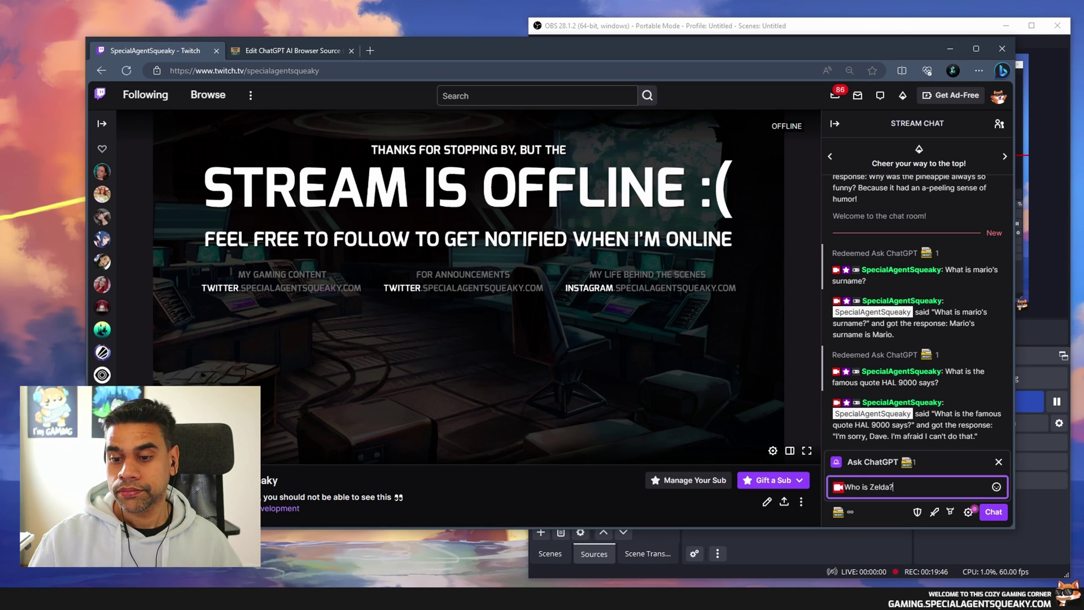
key(Return)
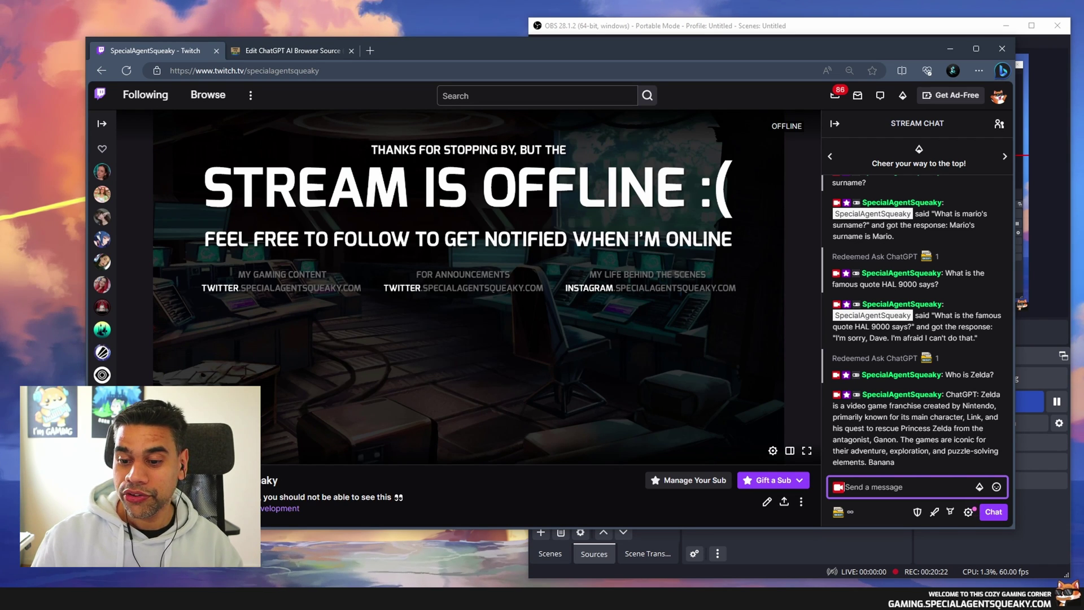
Step: Redeem Ask ChatGPT again with 'What is your favorite fruit?'
click(859, 387)
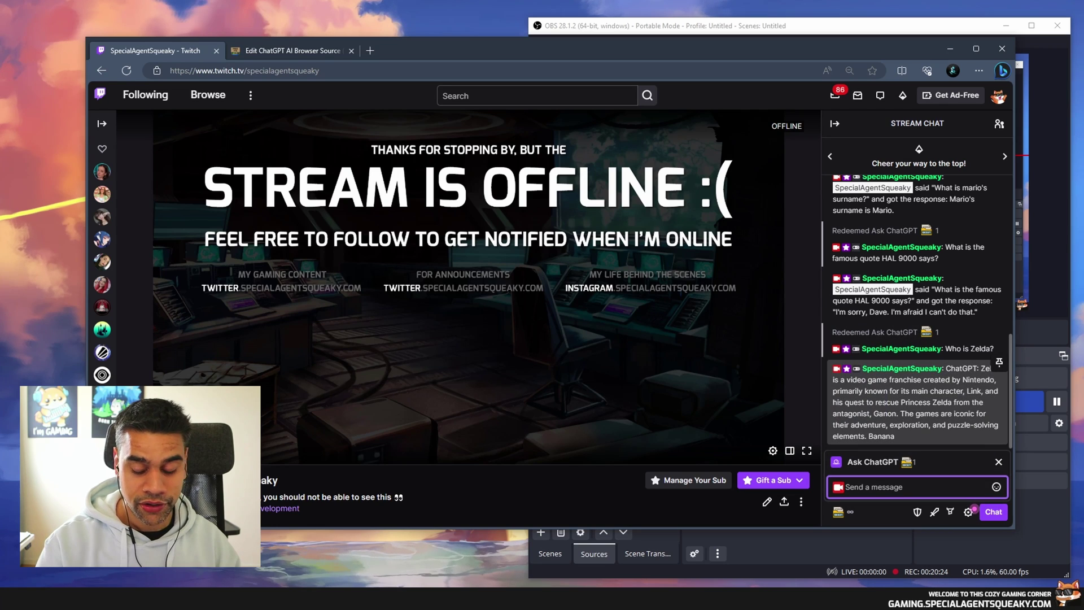
text(What is your fav)
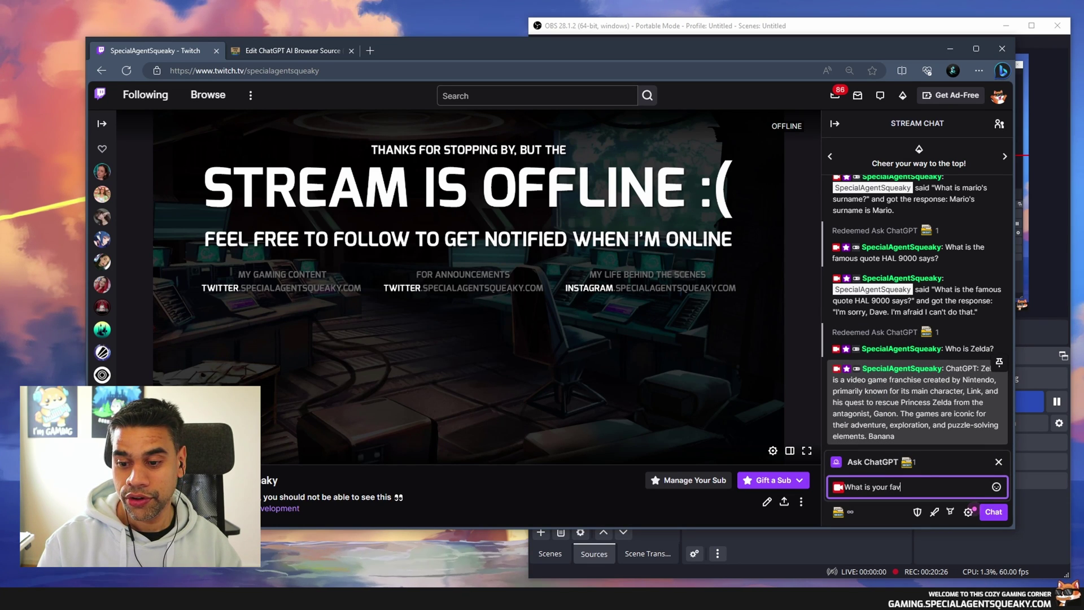
text(orite fruit?)
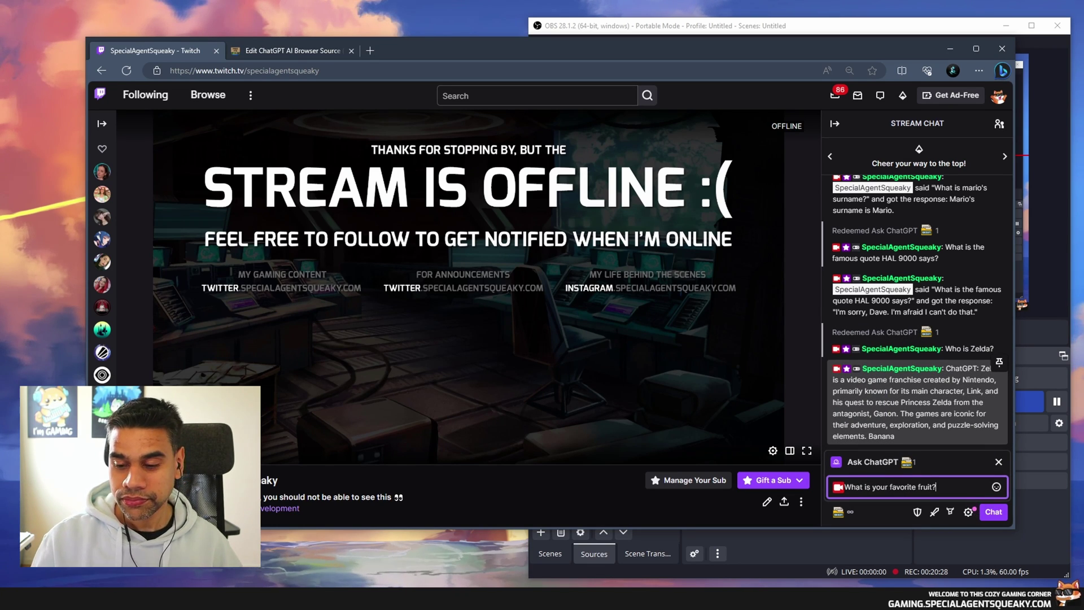
key(Return)
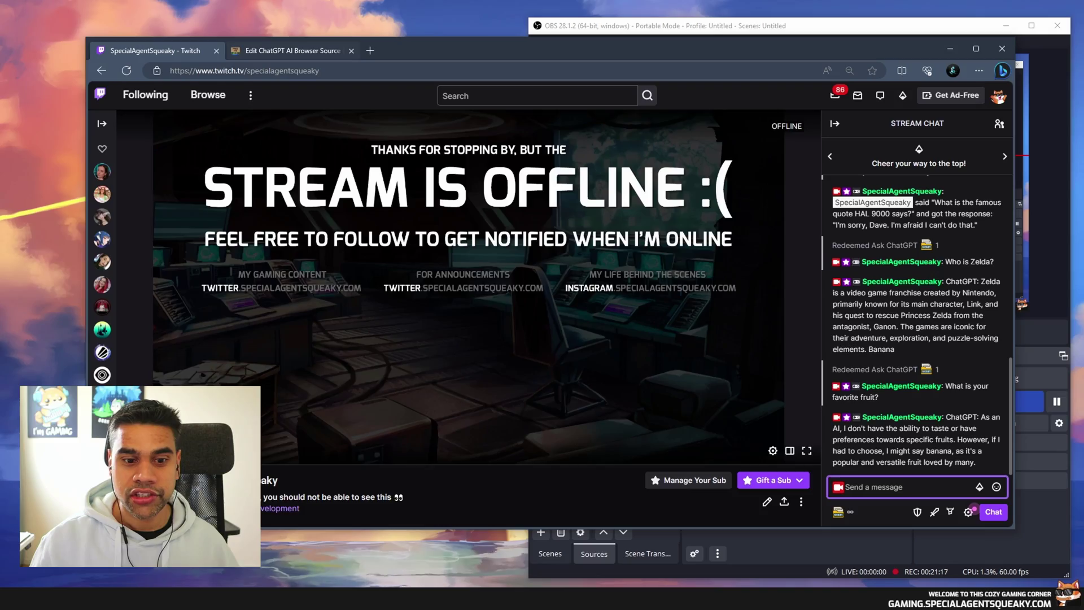
Step: Replace the banana Custom Prompt with 'Always end the response with a complement back to the Twitch viewer.'
key(ctrl+Tab)
scroll(545, 305, up, 10)
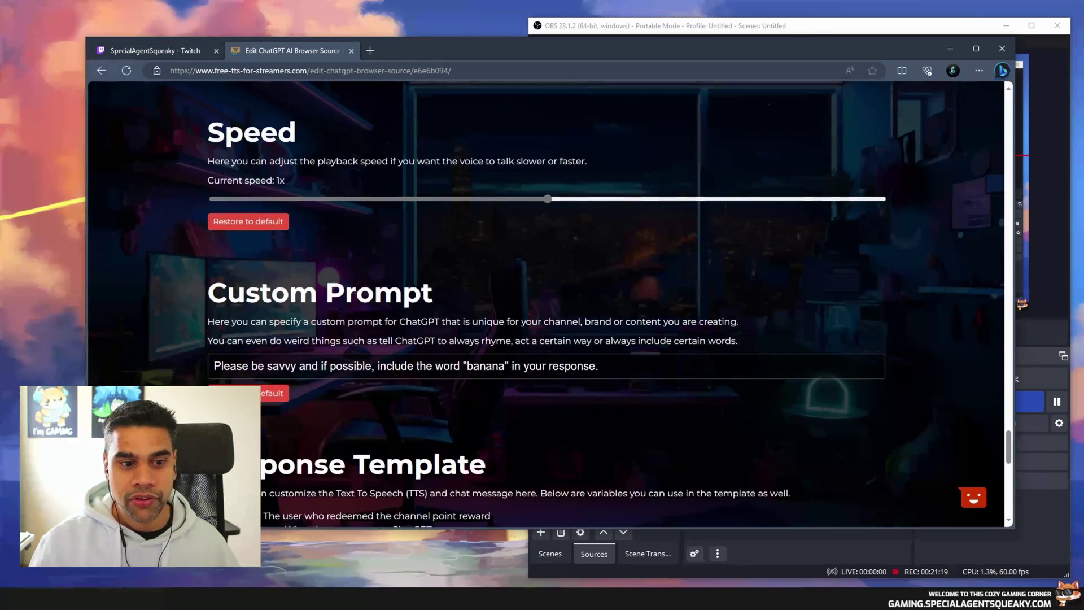
scroll(545, 305, up, 15)
scroll(546, 305, down, 8)
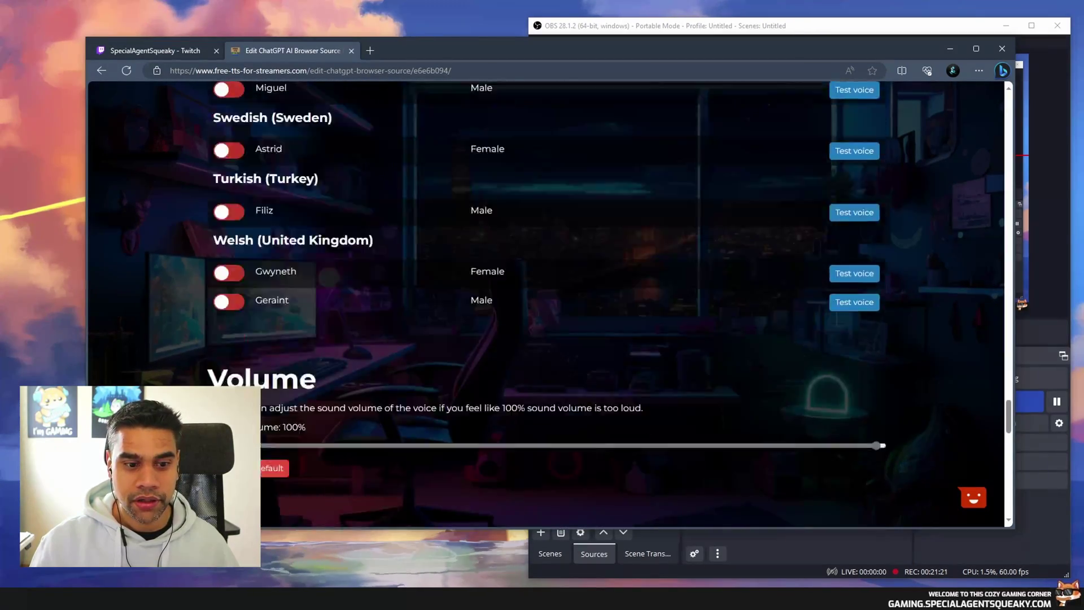
scroll(545, 305, down, 5)
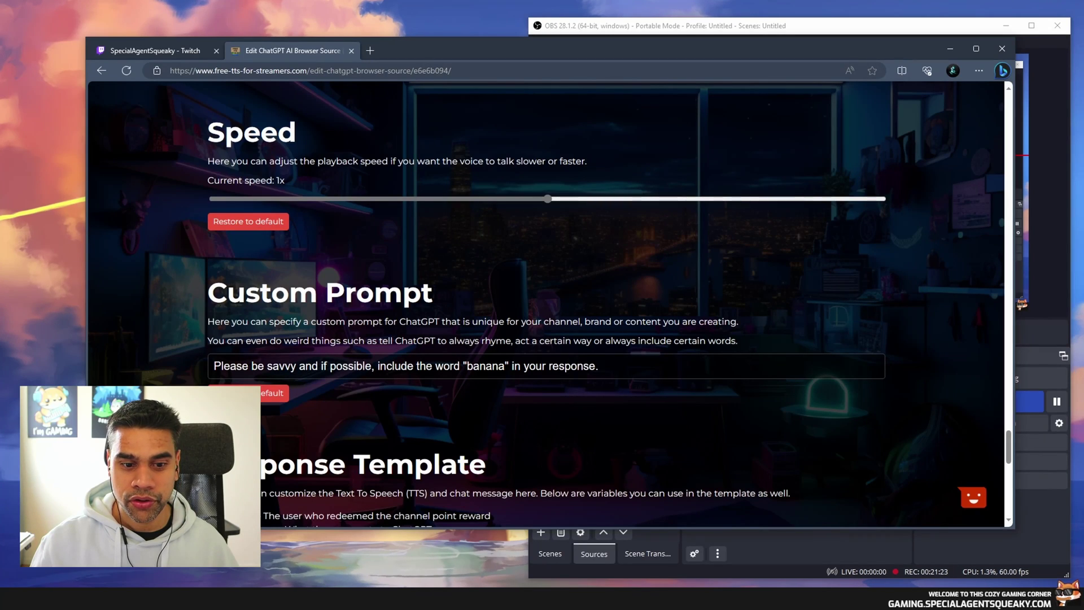
key(ctrl+a)
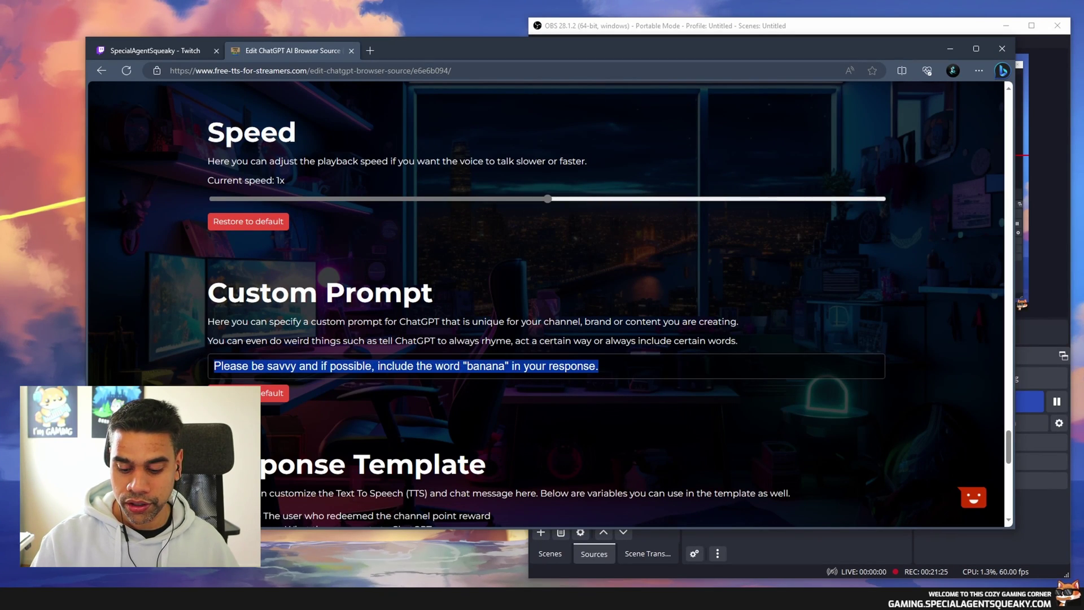
key(BackSpace)
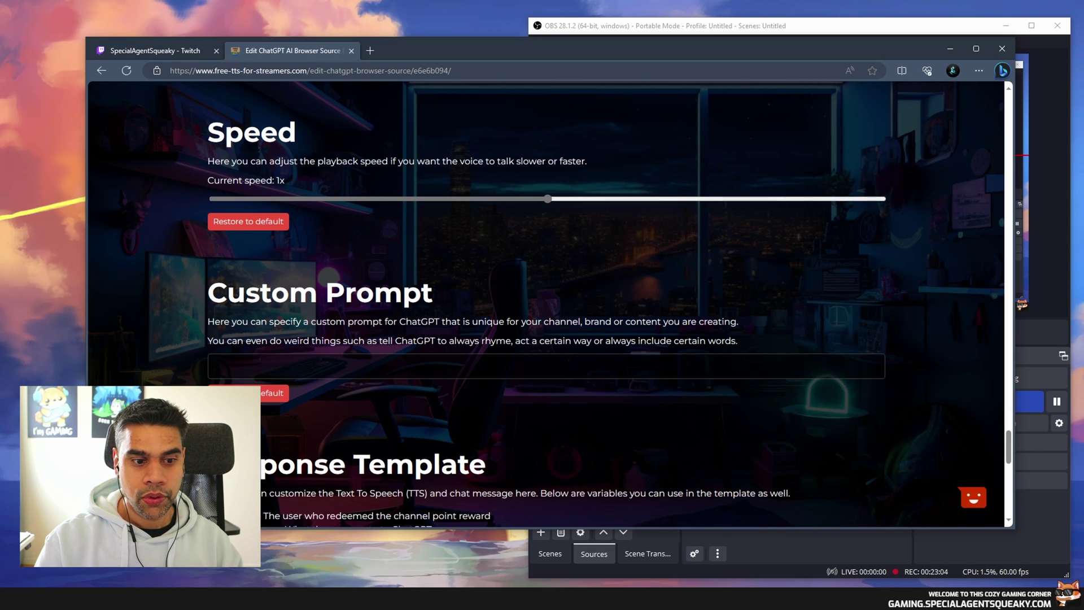
text(Always end the re)
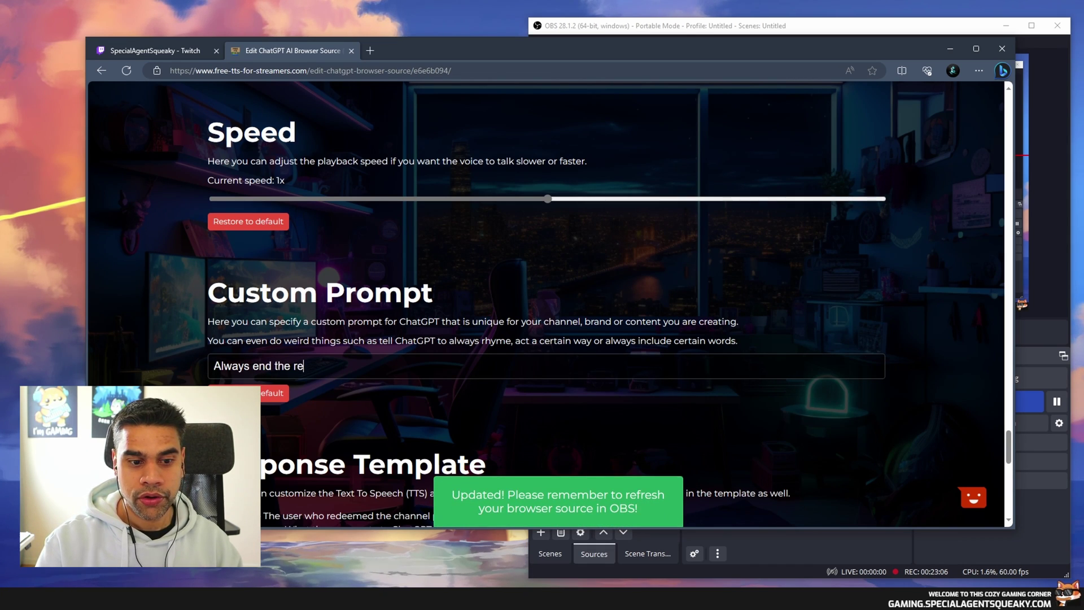
text(spnse)
key(BackSpace)
key(BackSpace)
key(BackSpace)
text(on)
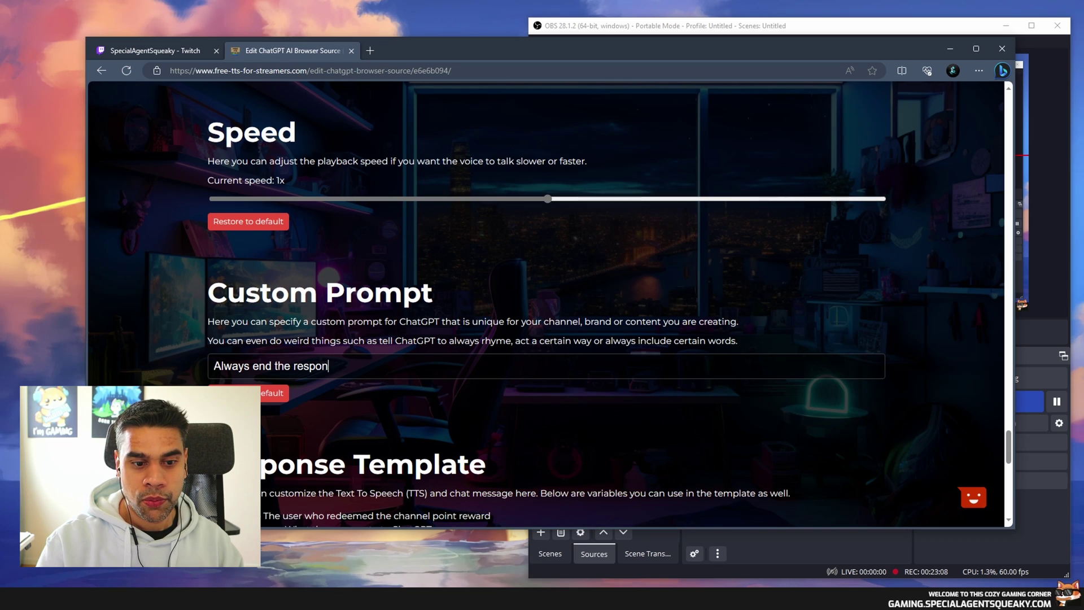
text(se with a com)
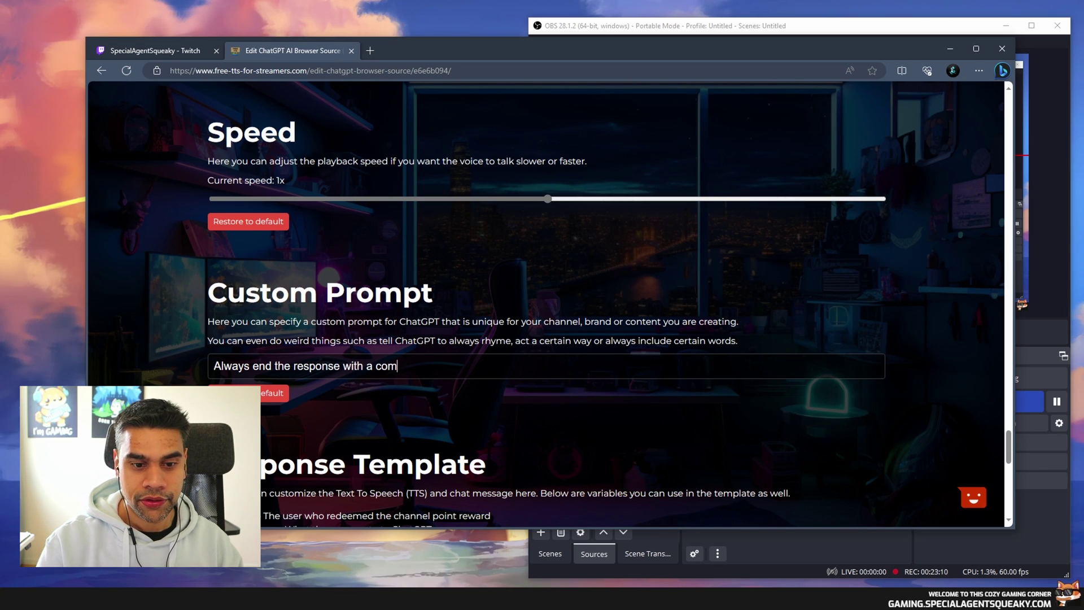
text(plement back t)
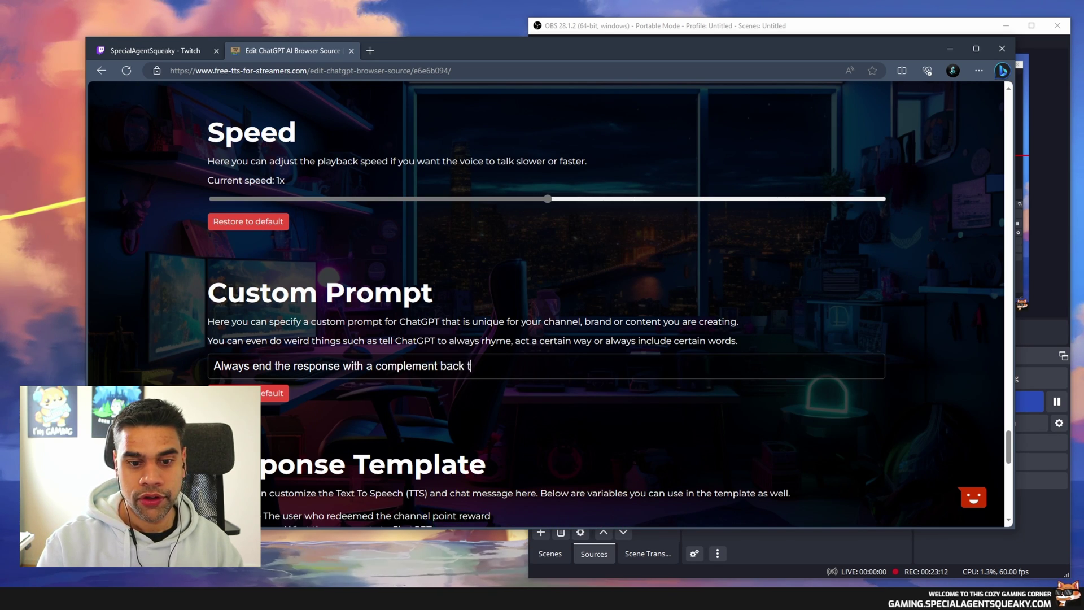
text(o the Twitch vi)
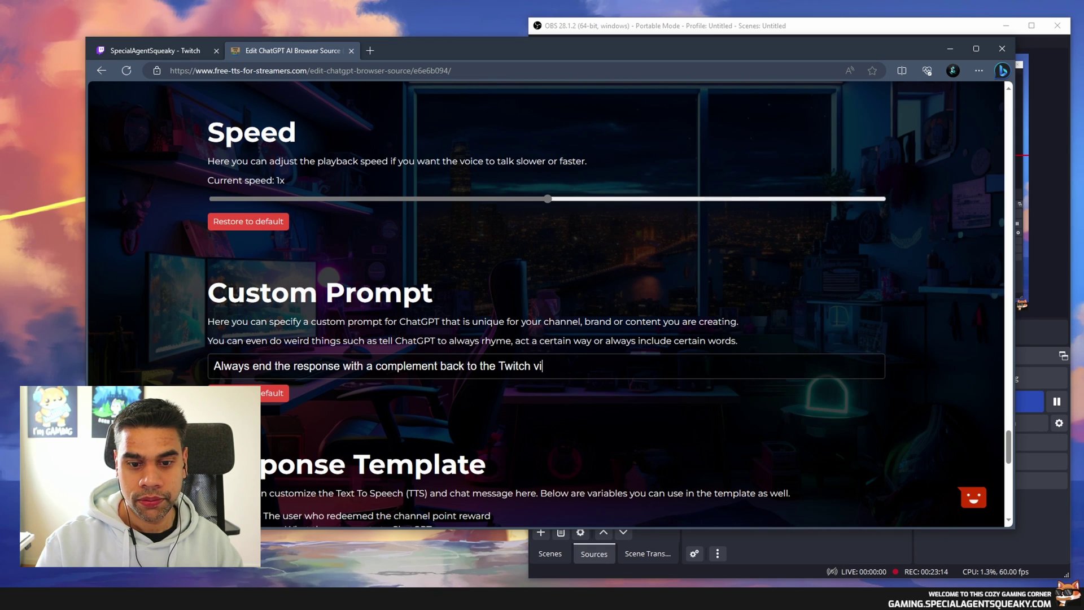
text(ewer.)
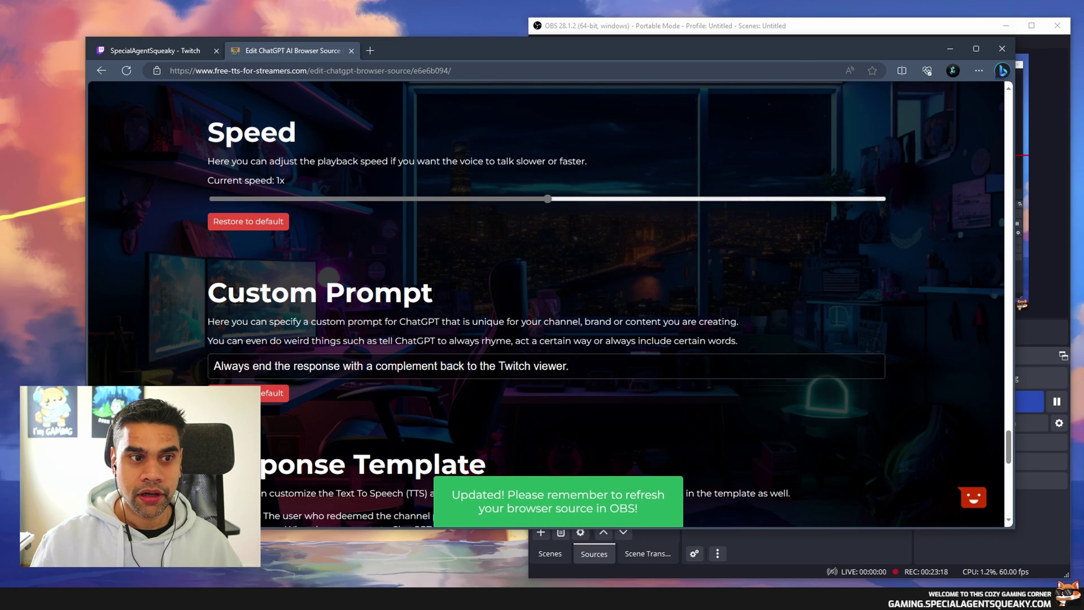
Step: Reload the ChatGPT TTS source in OBS through its right-click Properties dialog
click(791, 26)
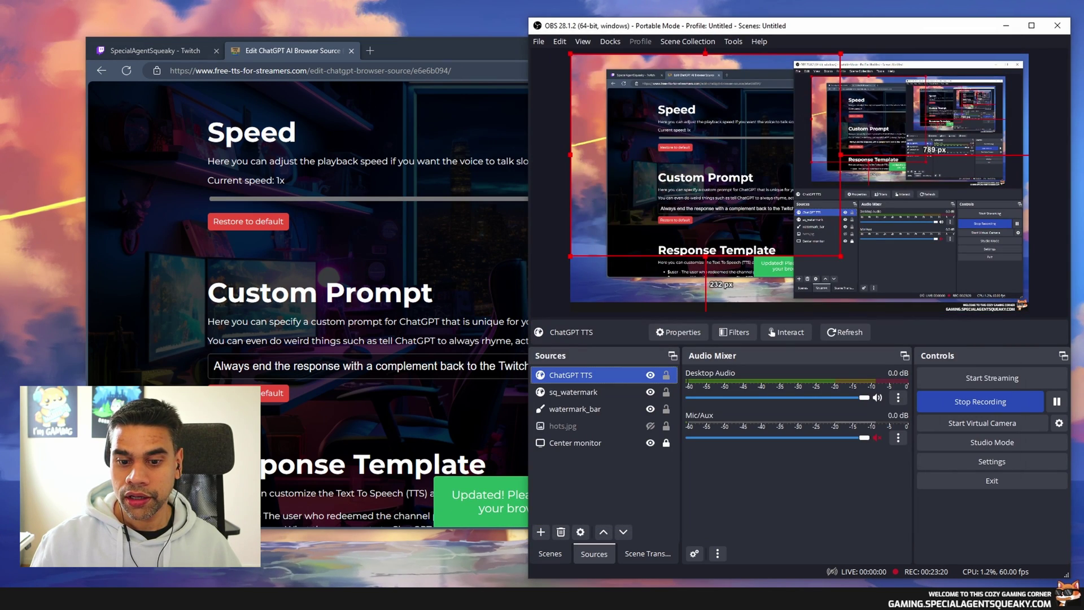
right_click(588, 375)
click(618, 456)
scroll(791, 367, down, 3)
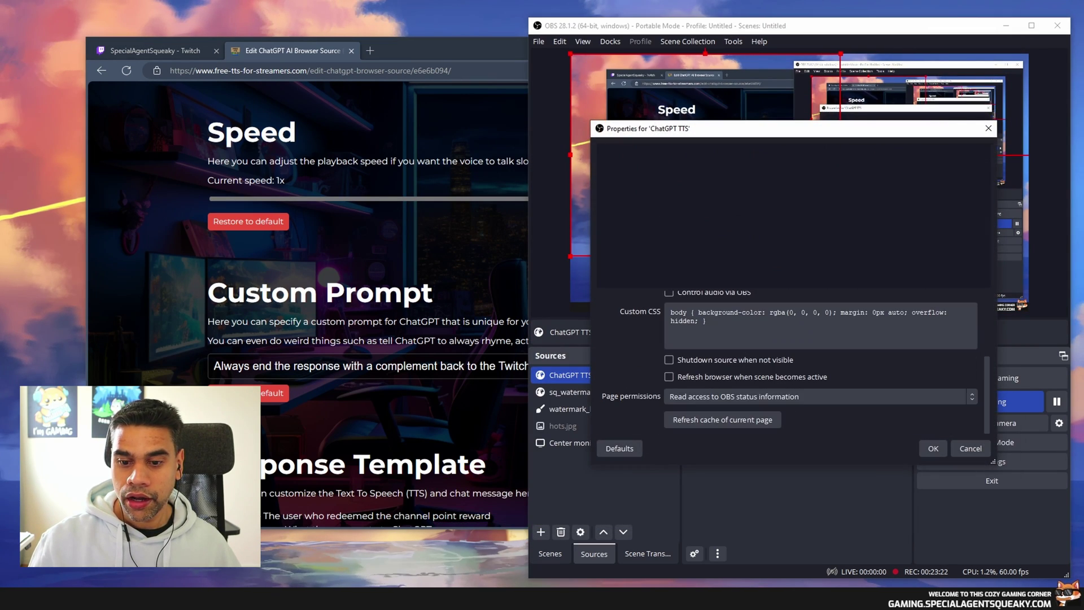
click(933, 448)
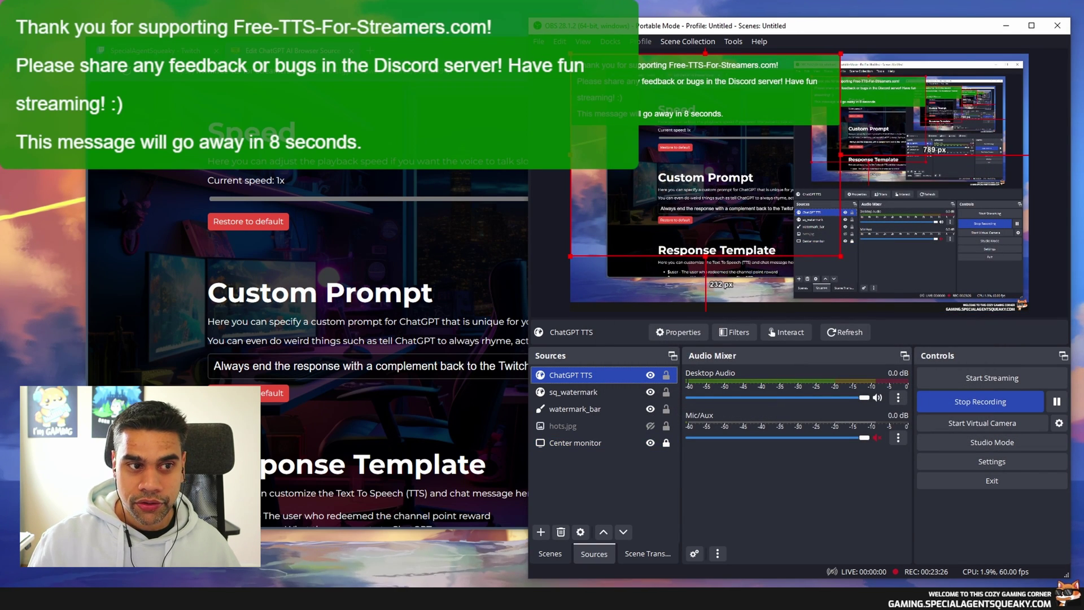
key(alt+Tab)
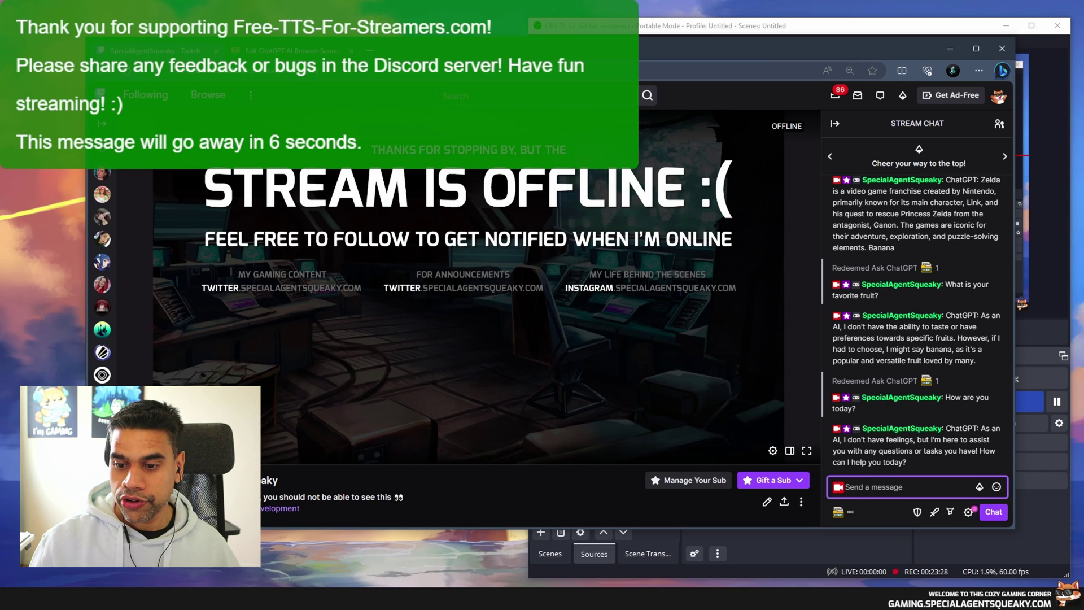
Step: Redeem the Ask ChatGPT reward with the question 'Are video games fun?'
click(839, 512)
click(858, 387)
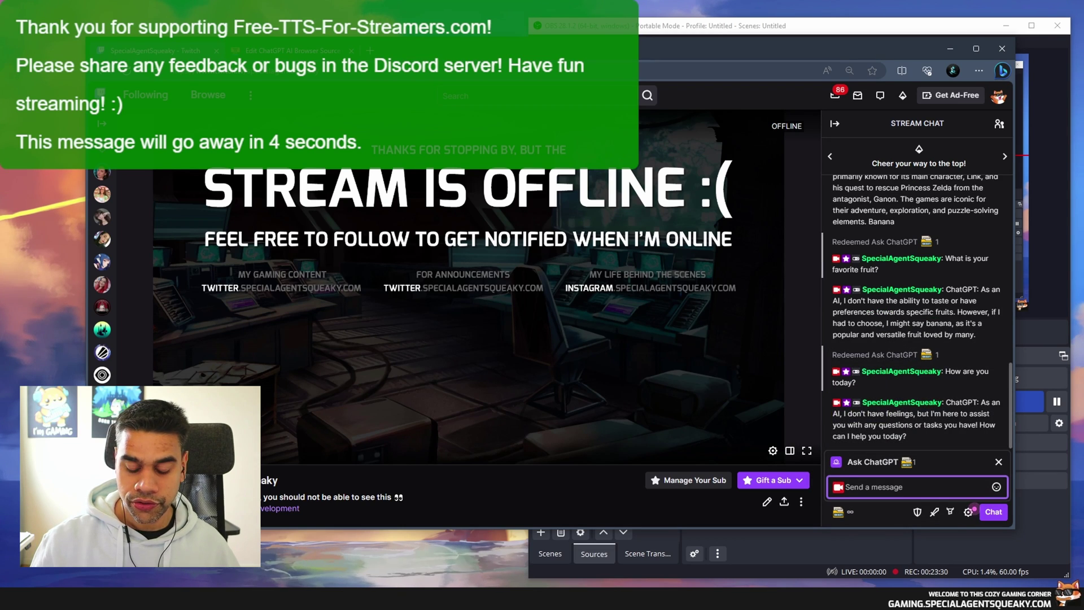
text(Are v)
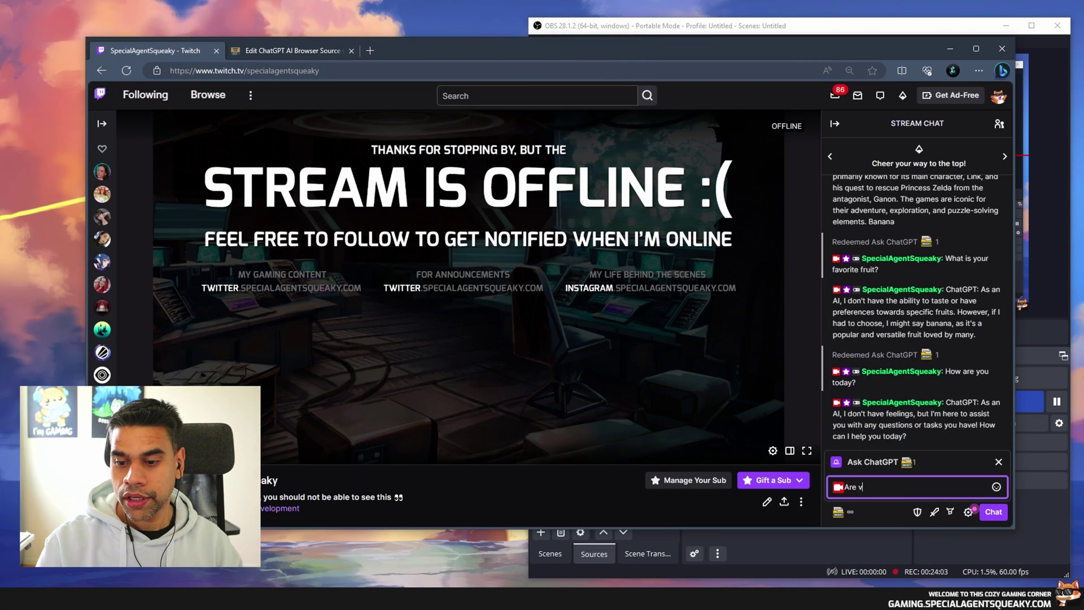
text(ideo games fun?)
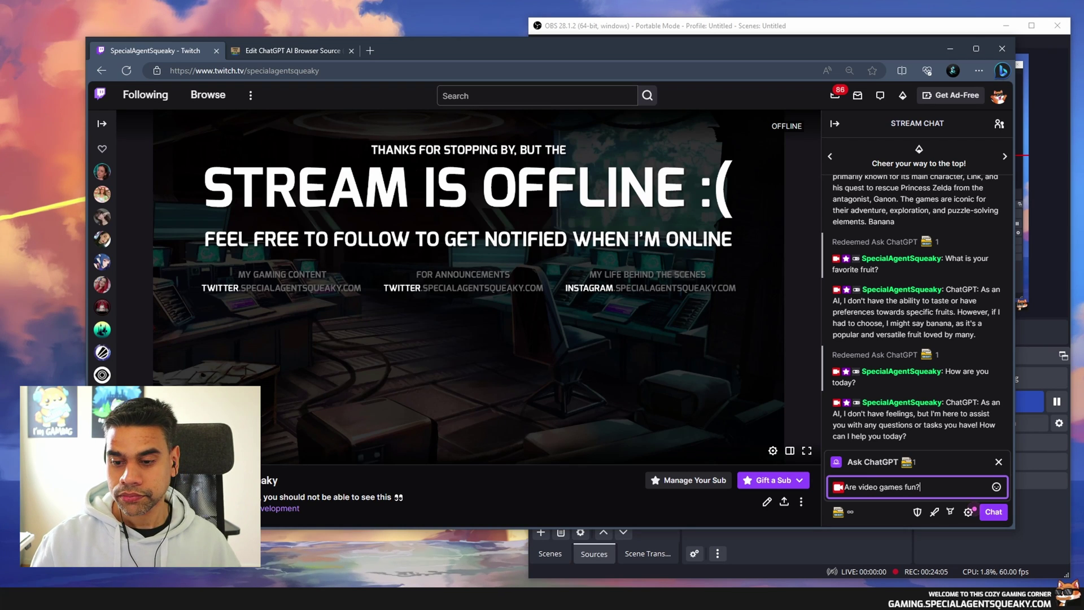
key(Return)
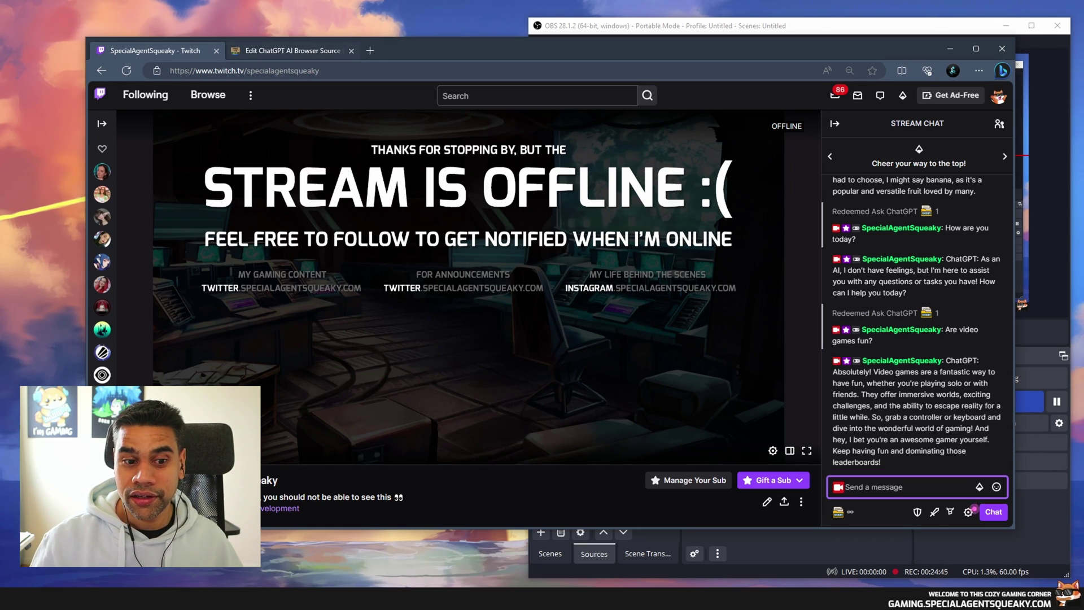
key(ctrl+Tab)
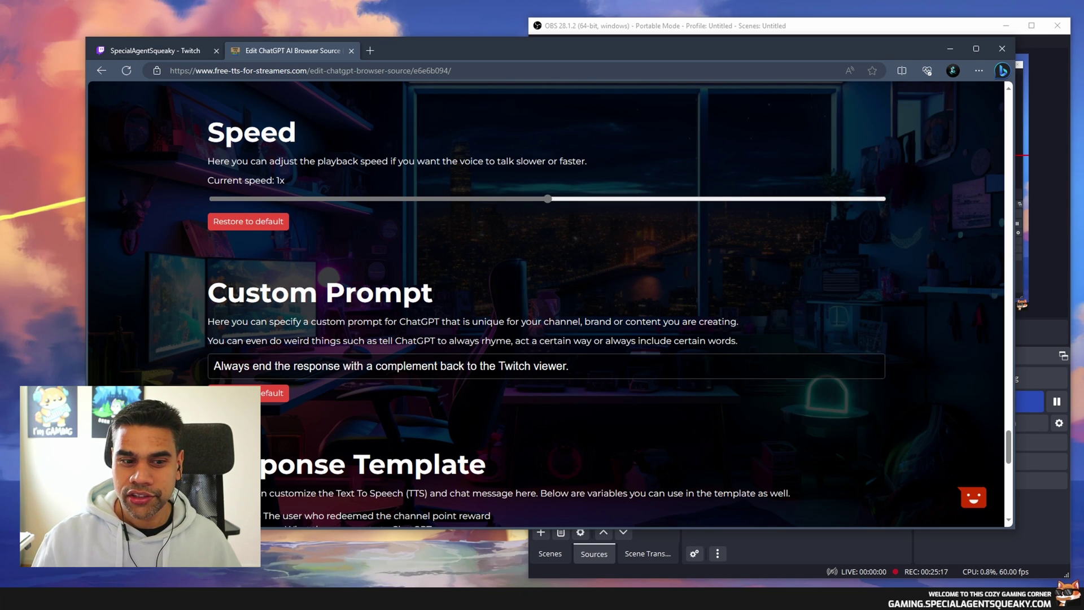
Step: Replace the custom prompt with 'Have a horror theme and be mysterious.'
key(ctrl+a)
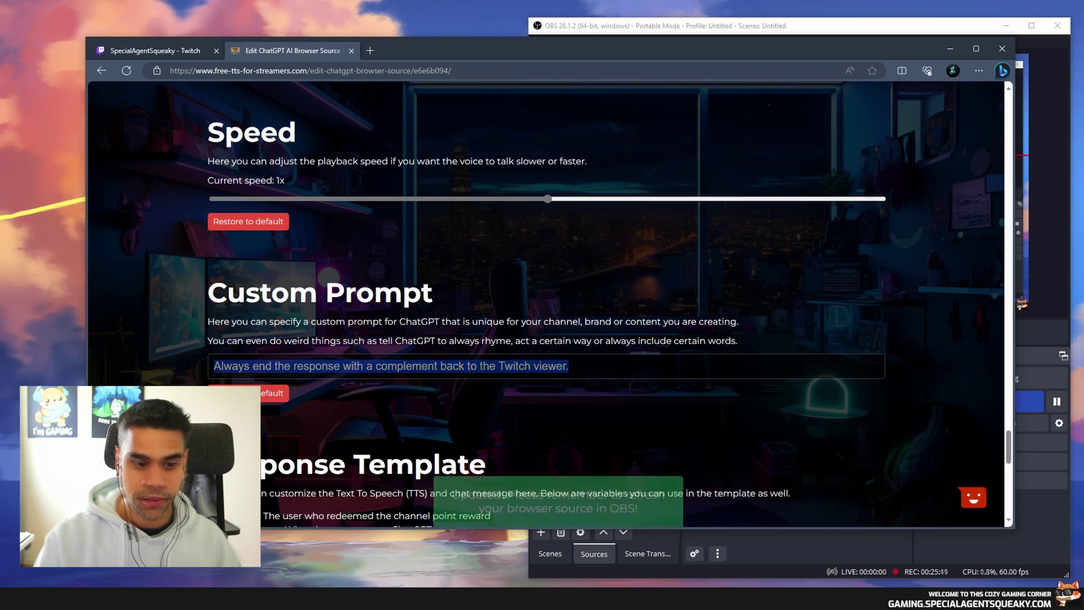
key(BackSpace)
text(Have a h)
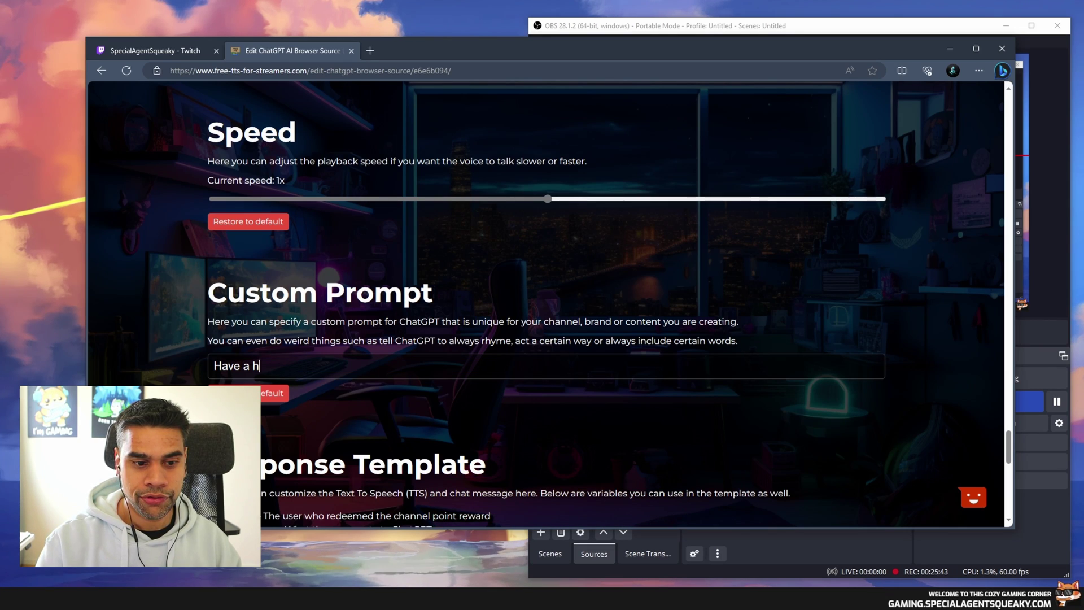
text(orror theme and )
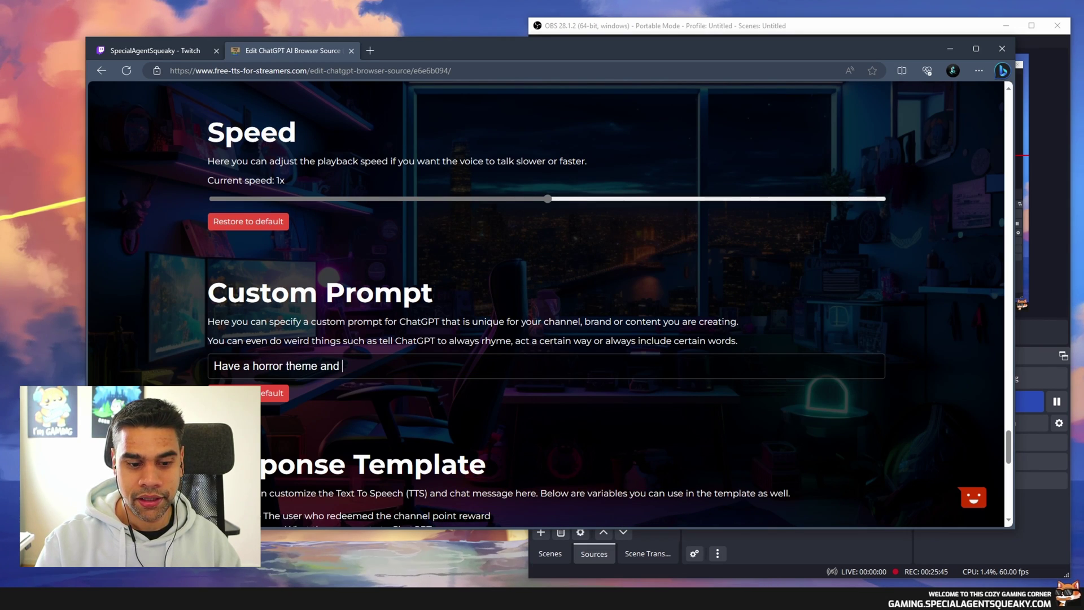
text(be mysterious.)
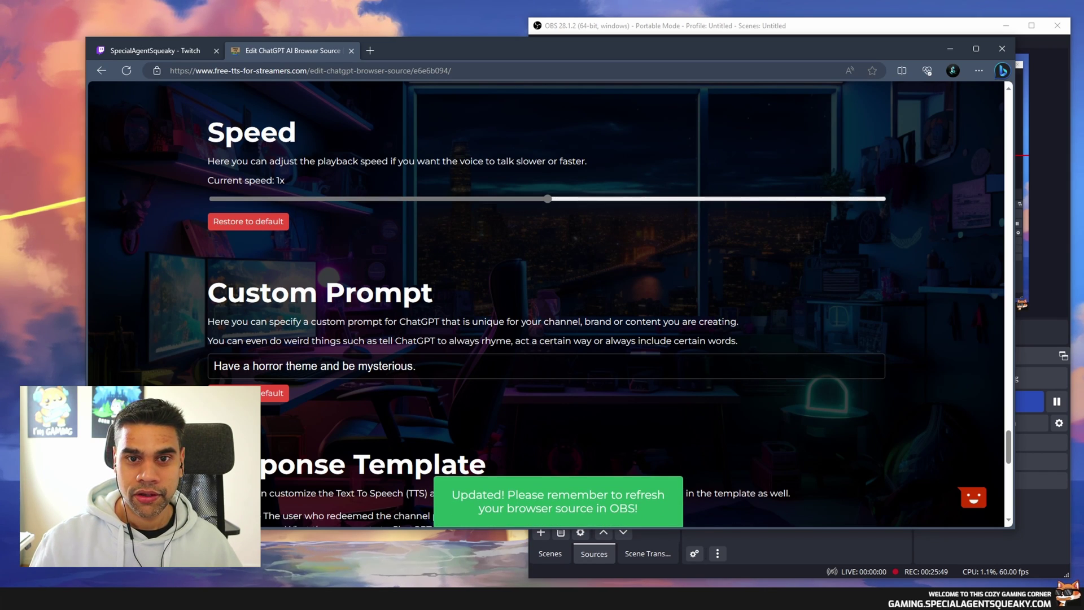
Step: Reload the ChatGPT TTS browser source in OBS by confirming its Properties
key(alt+Tab)
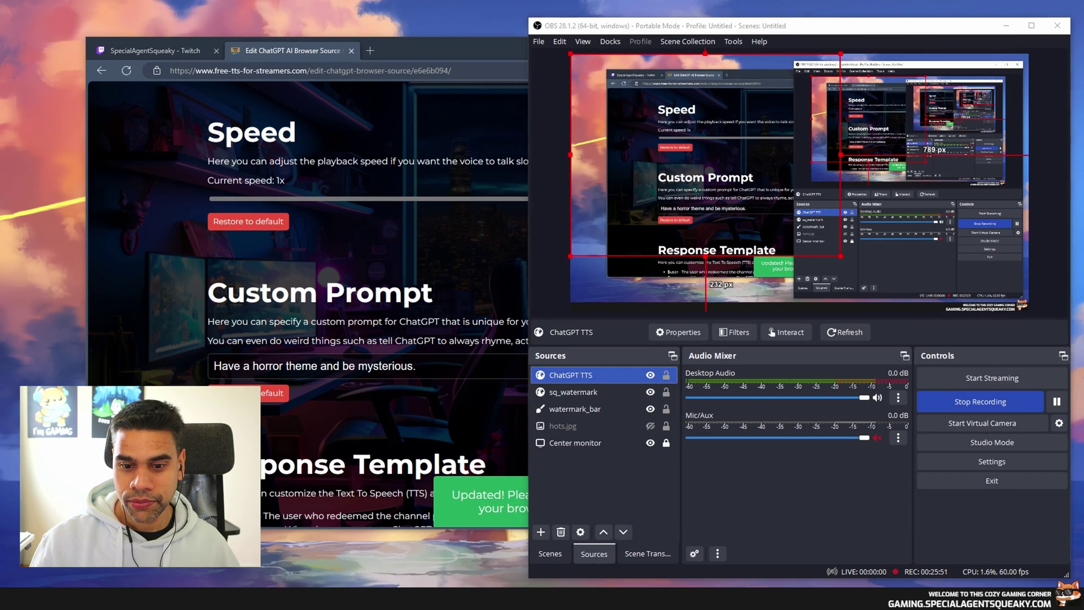
scroll(796, 363, down, 3)
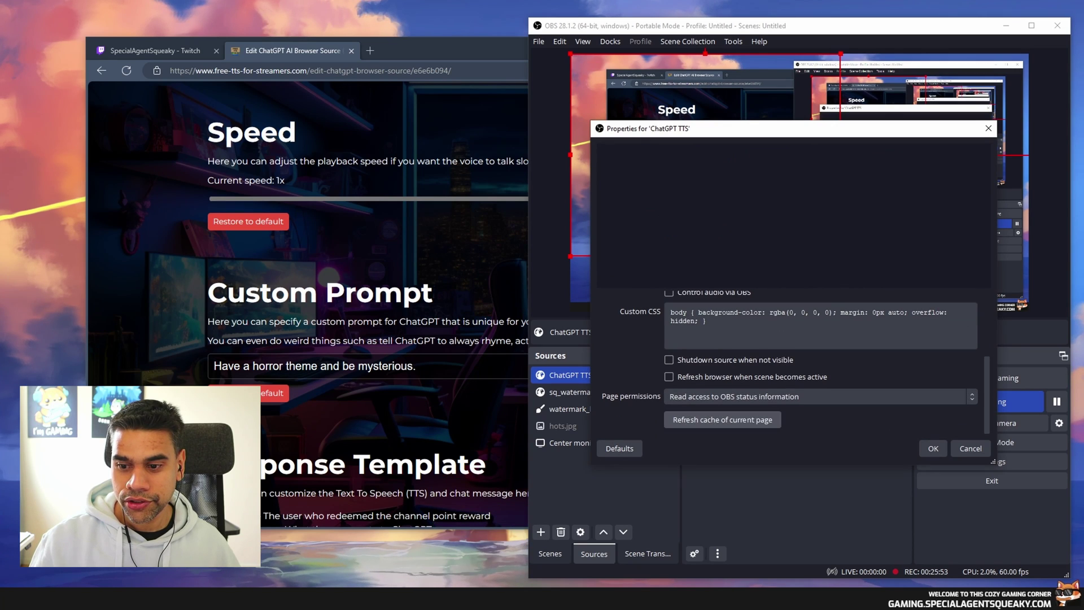
click(933, 449)
key(alt+Tab)
key(ctrl+shift+Tab)
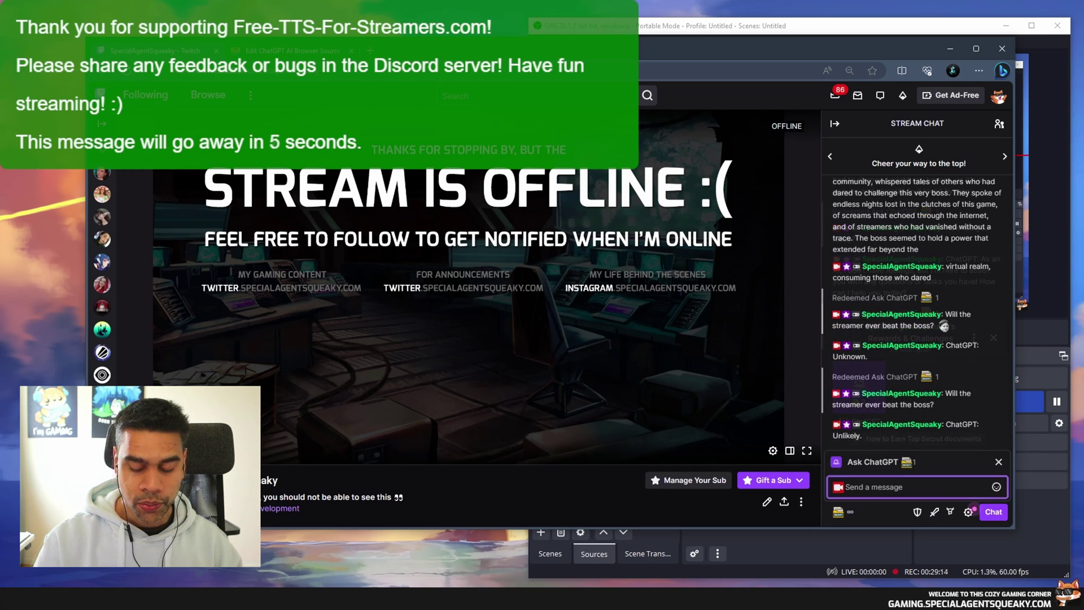
Step: Redeem Ask ChatGPT in Twitch chat with the question 'Will the streamer ever beat the boss?'
text(Will the ster)
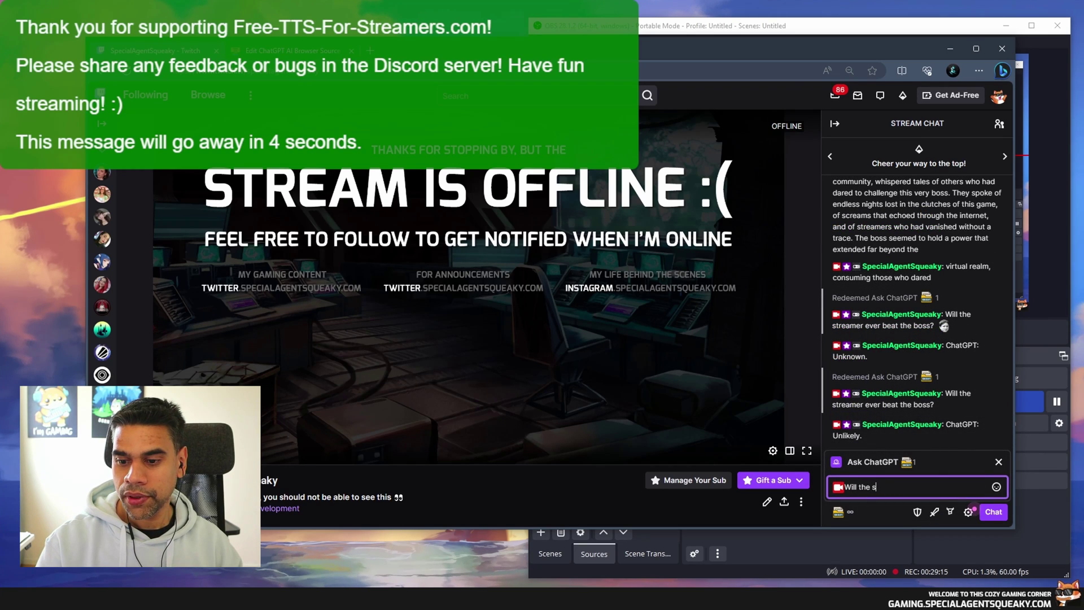
key(BackSpace)
text(reamer ev)
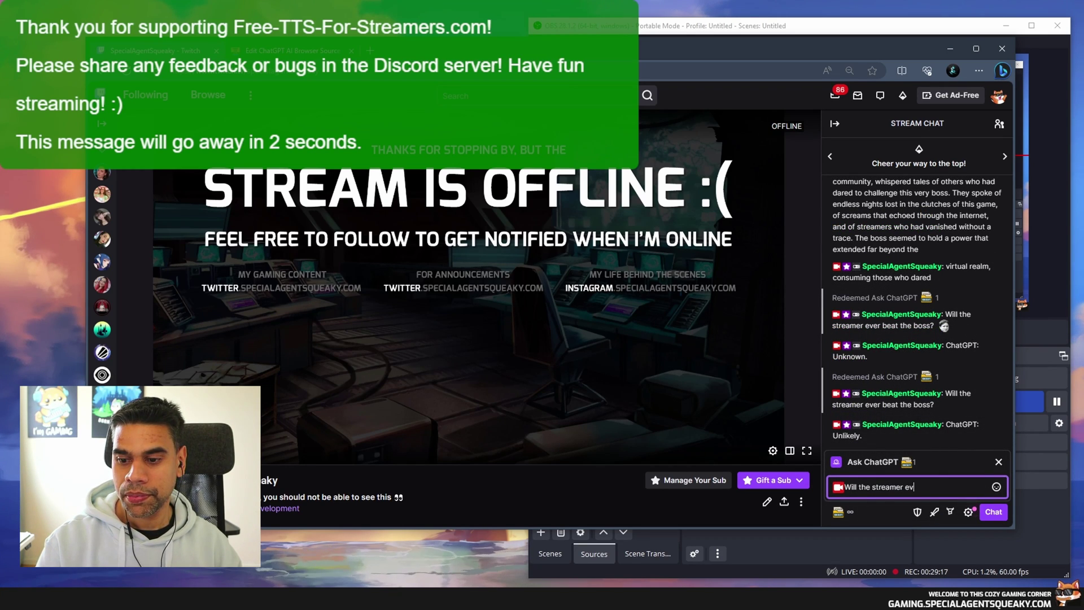
text(er beat the boss? Ka)
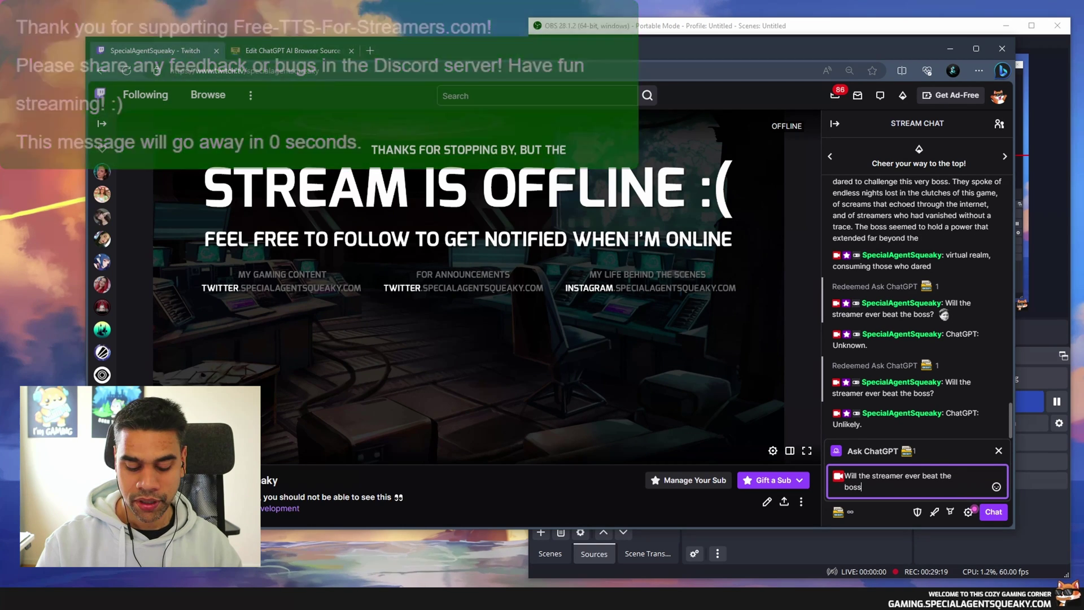
key(BackSpace)
key(BackSpace)
key(Return)
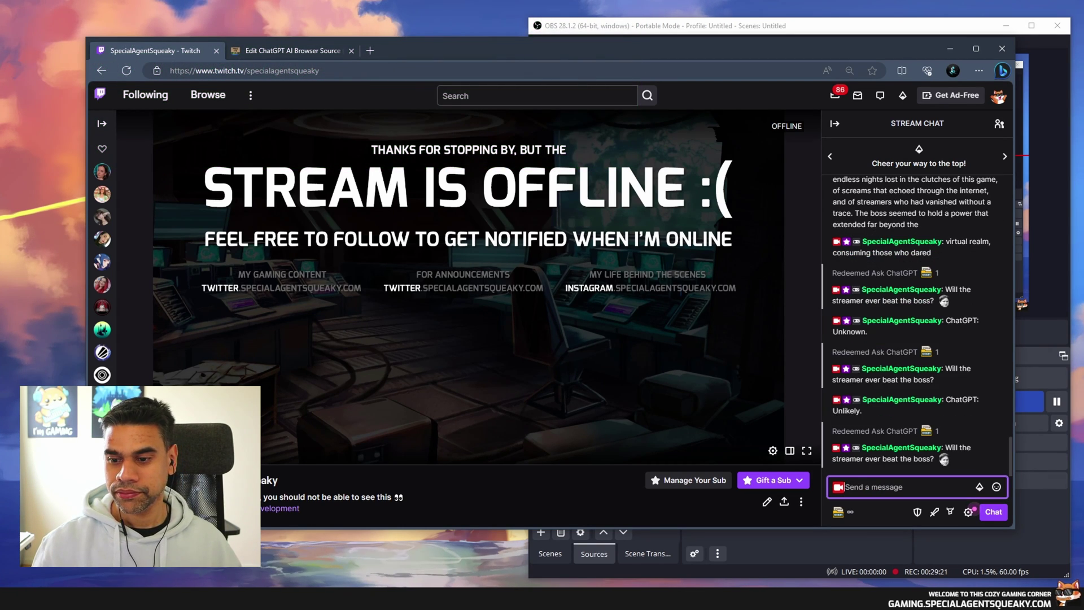